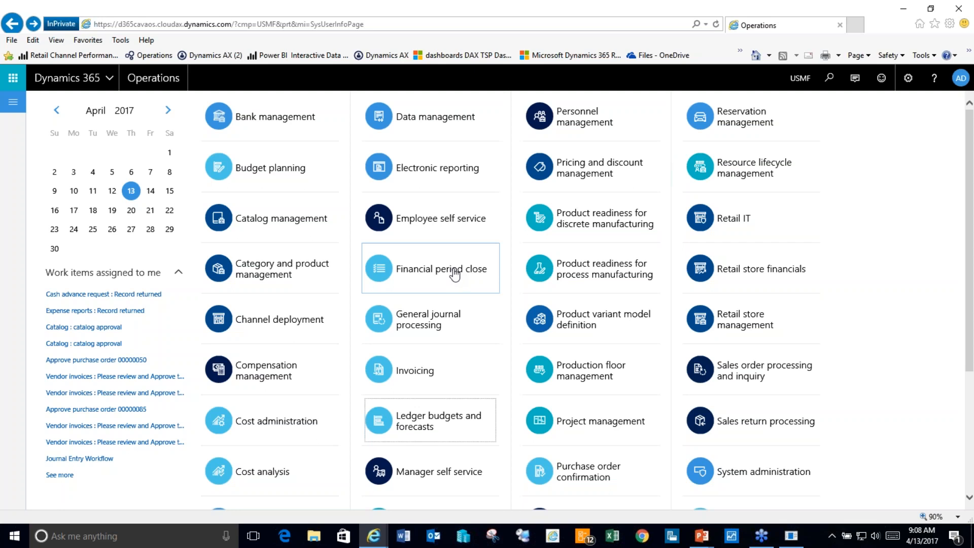
# Step: Open Financial period close and show the period-close task grid for company USMF
pyautogui.click(454, 274)
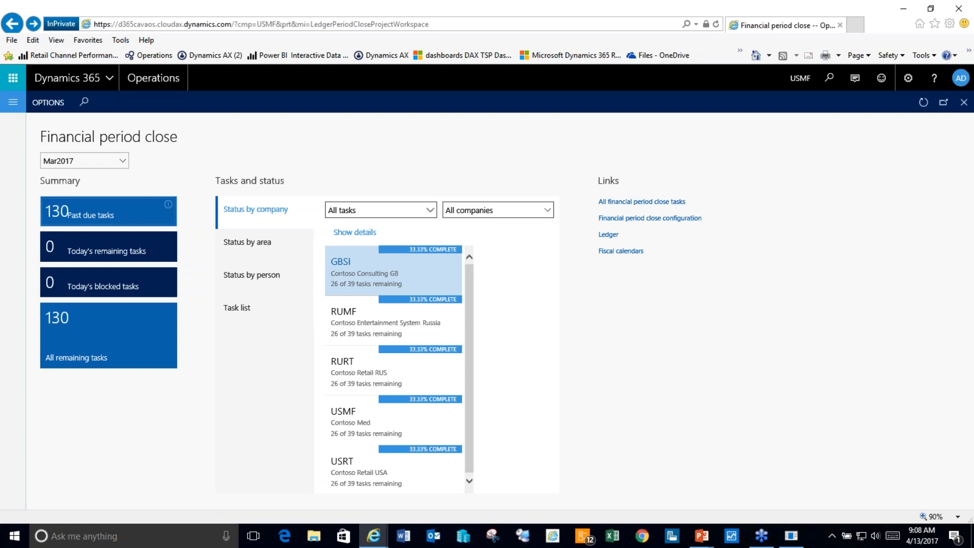
pyautogui.click(425, 420)
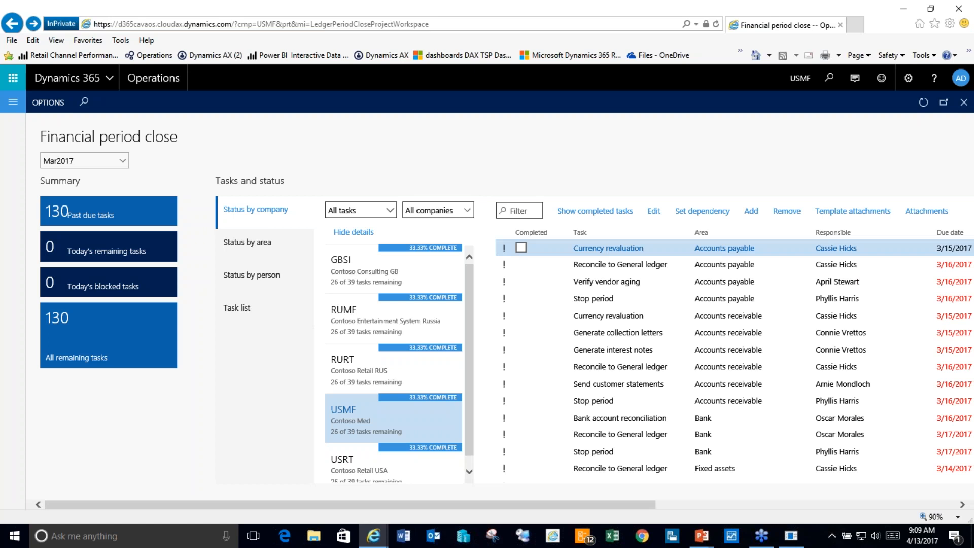
pyautogui.click(431, 419)
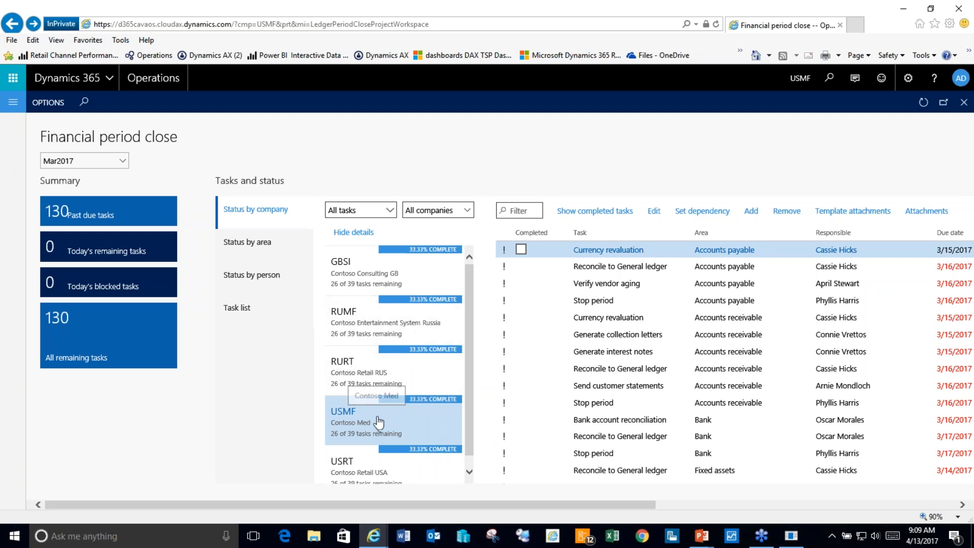
pyautogui.moveTo(614, 504); pyautogui.dragTo(737, 511)
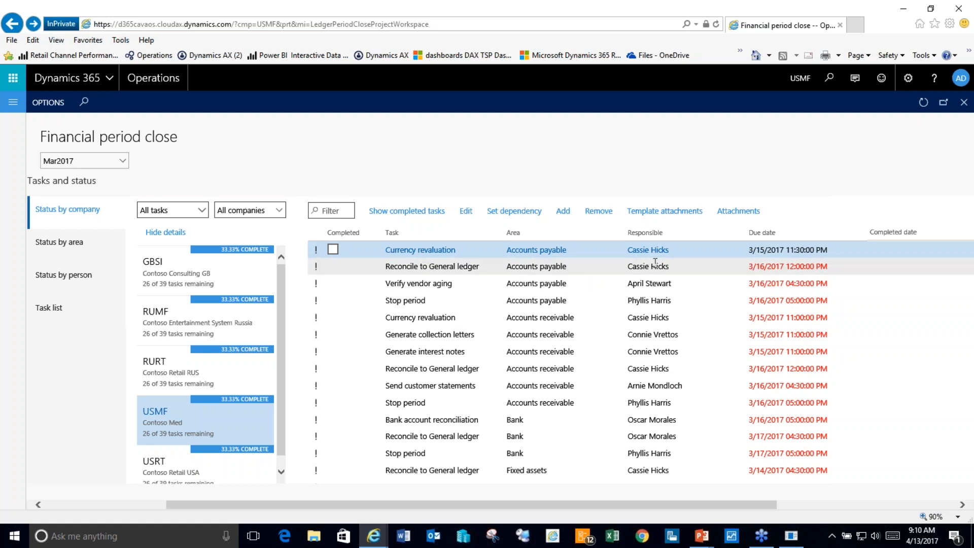
pyautogui.moveTo(655, 261)
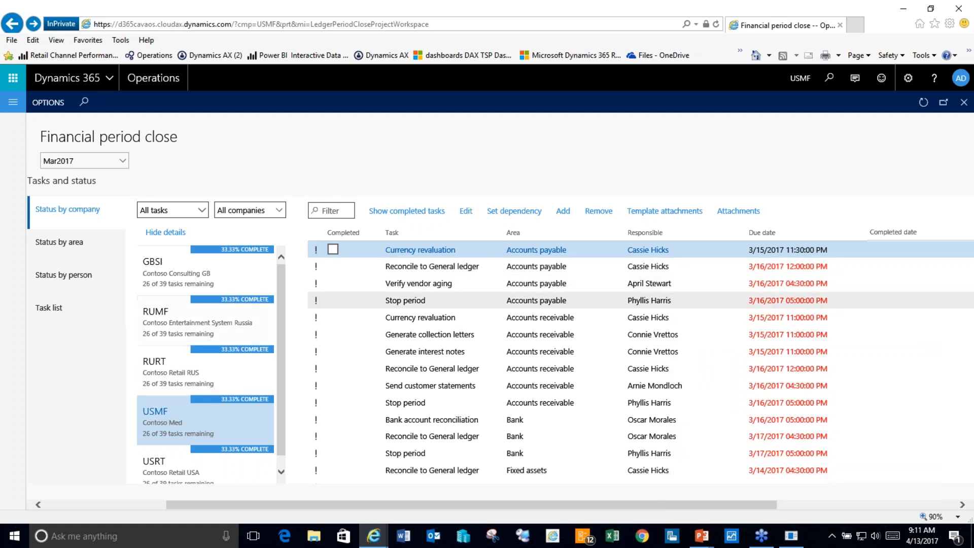
pyautogui.moveTo(255, 502); pyautogui.dragTo(195, 502)
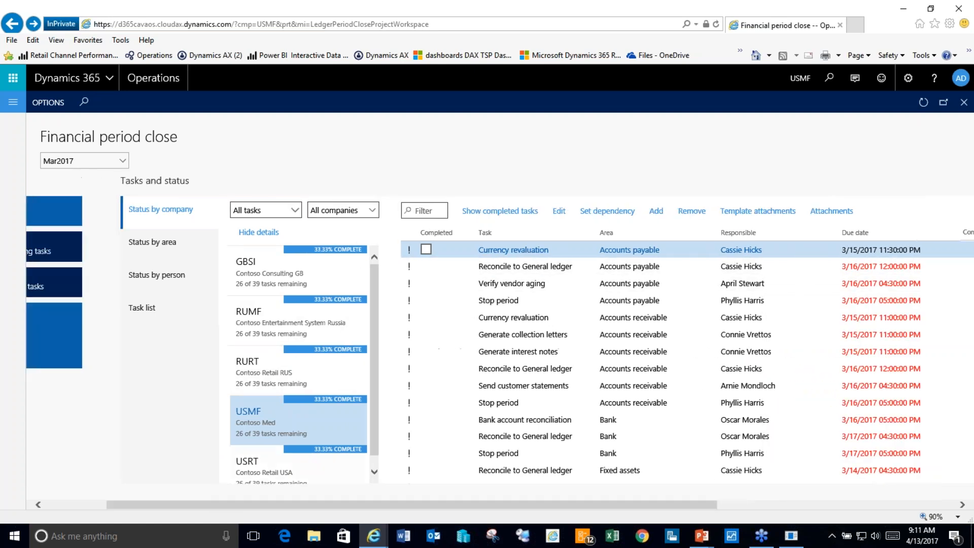
# Step: Run the Vendor to ledger reconciliation report from the Reconcile to General ledger task, then return to the dashboard
pyautogui.click(537, 269)
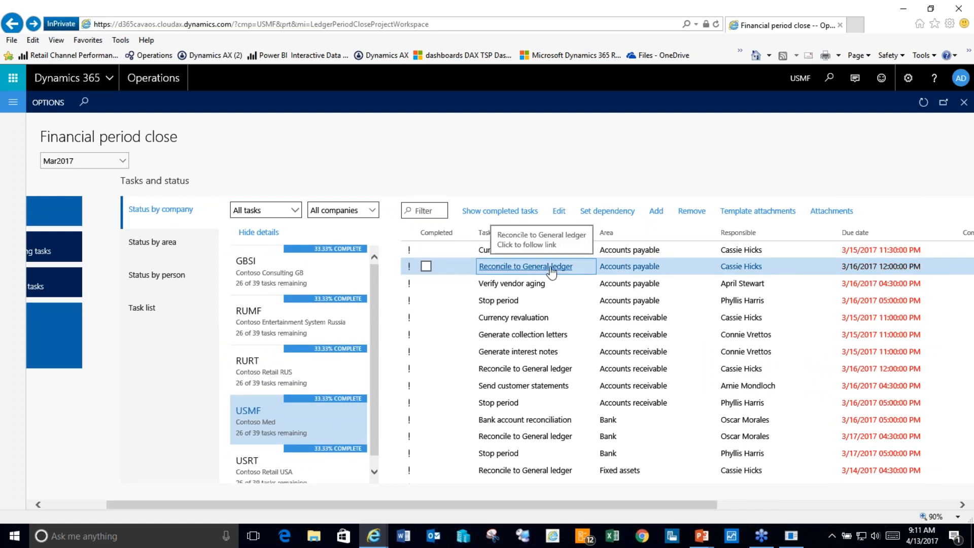
pyautogui.click(551, 268)
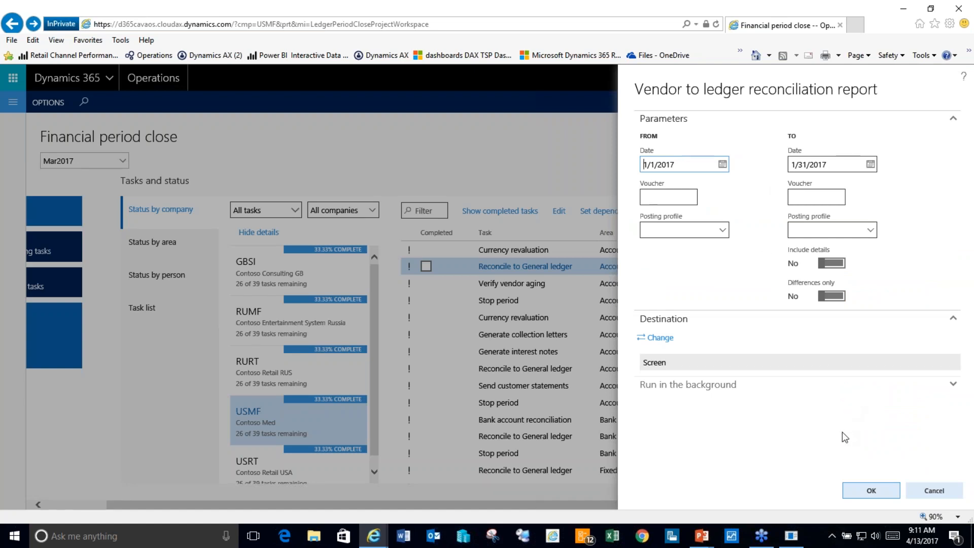
pyautogui.click(874, 491)
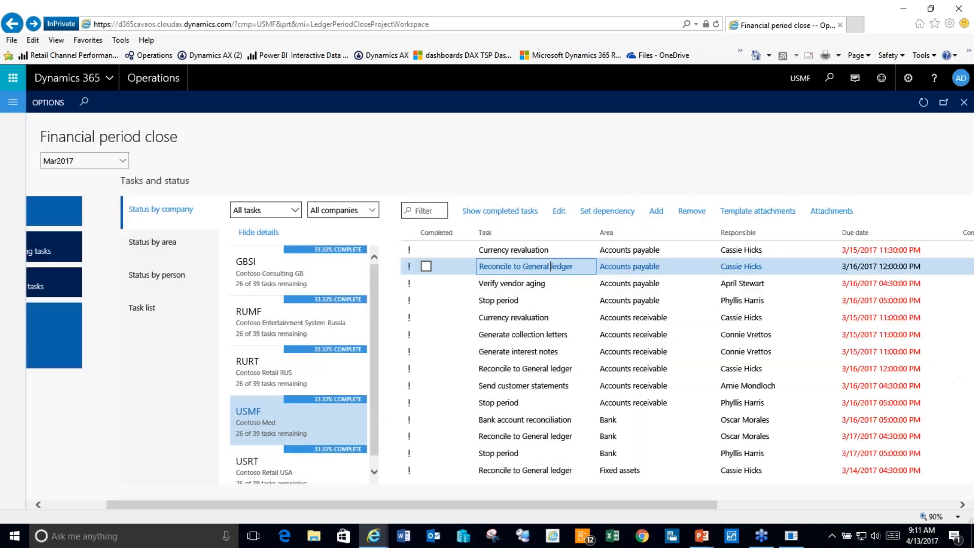
pyautogui.click(152, 79)
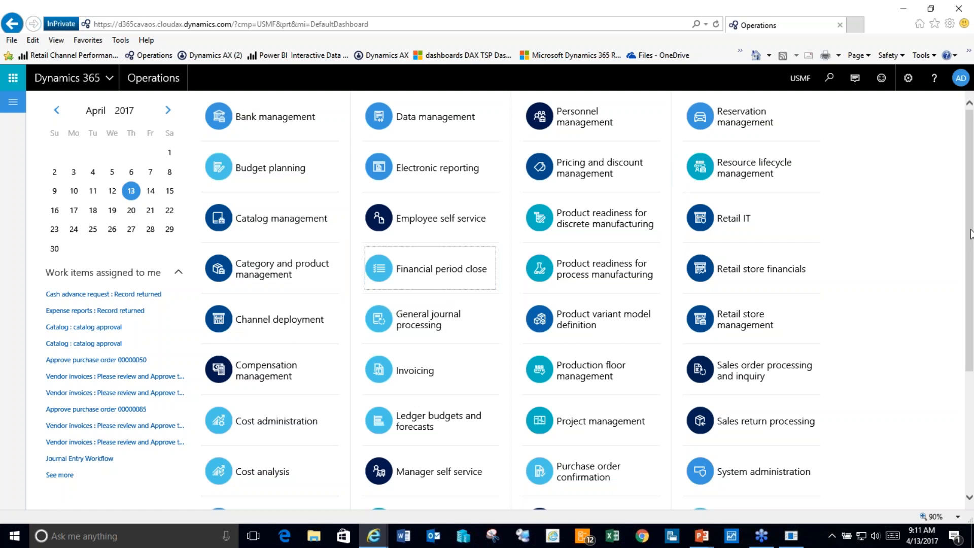
# Step: Open Vendor invoice entry and view the pending vendor invoices assigned to me
pyautogui.scroll(-1, 971, 233)
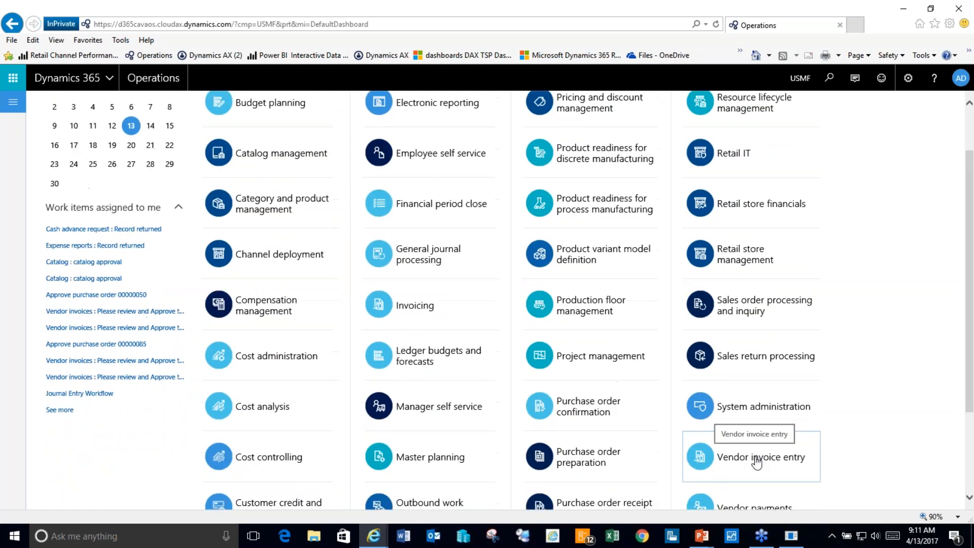
pyautogui.click(756, 459)
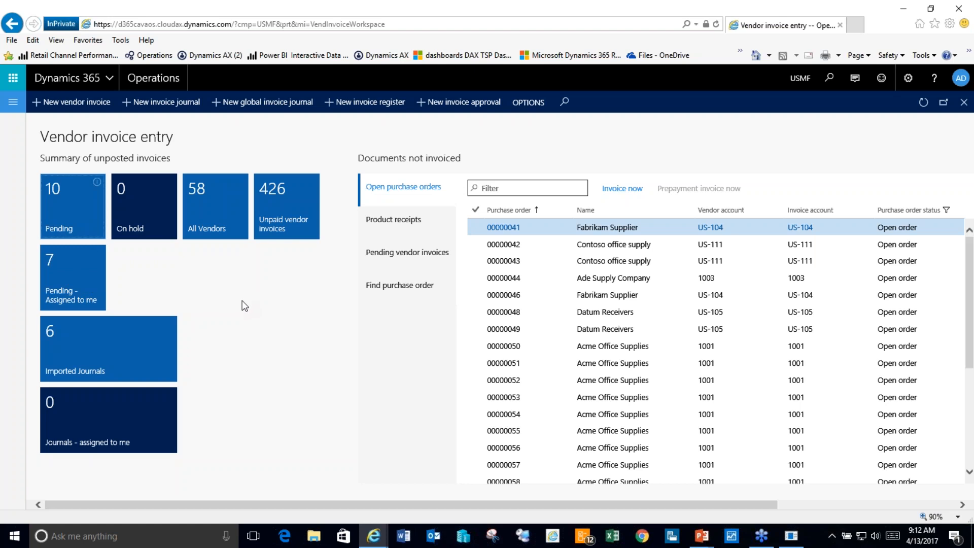
pyautogui.click(63, 279)
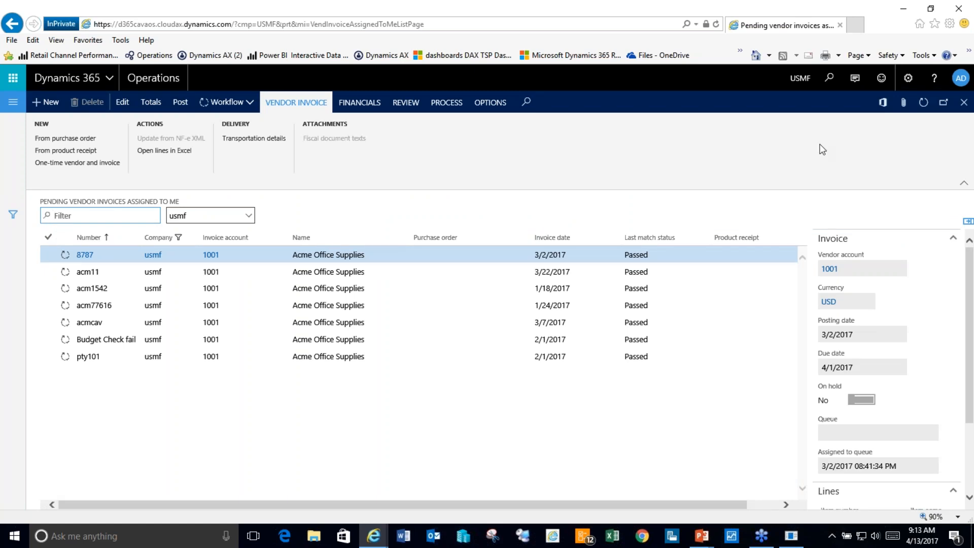
pyautogui.click(964, 105)
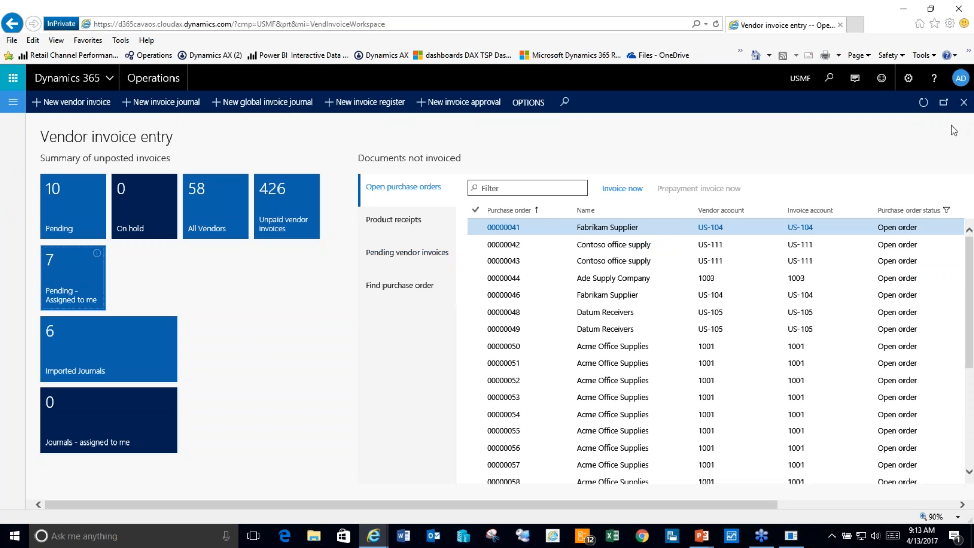
# Step: Close Vendor invoice entry and open the Budget planning workspace
pyautogui.click(964, 105)
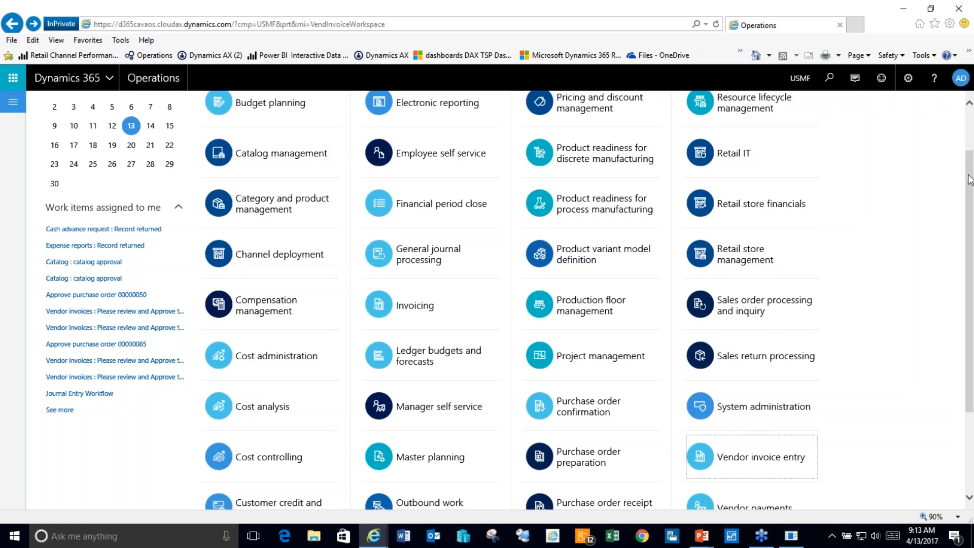
pyautogui.scroll(1, 343, 160)
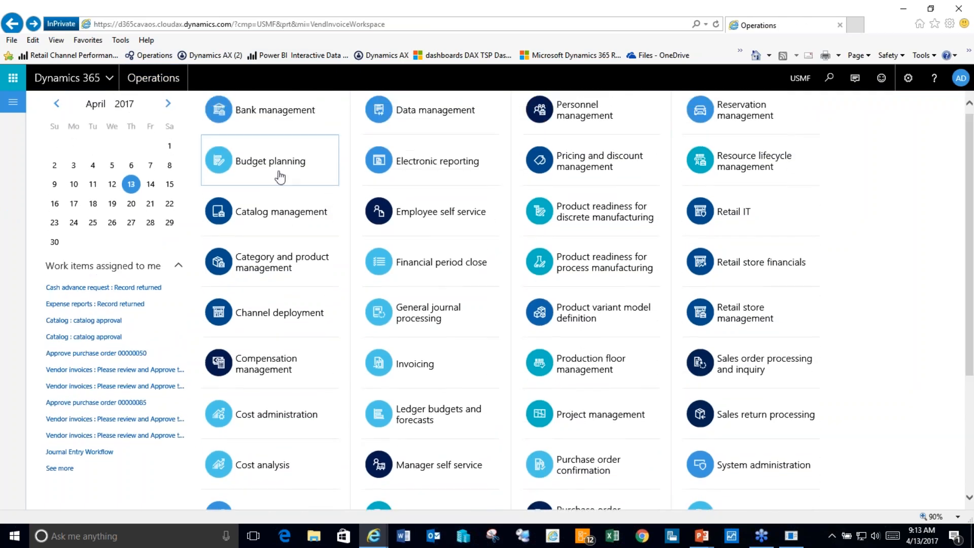
pyautogui.click(274, 161)
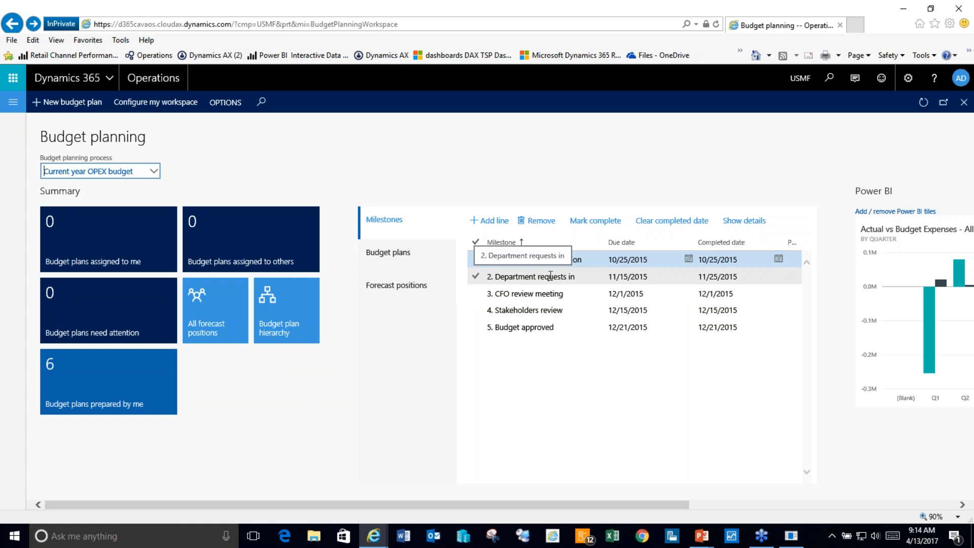
# Step: Review the Department requests in and CFO review meeting milestones, then list the budget plans
pyautogui.click(516, 274)
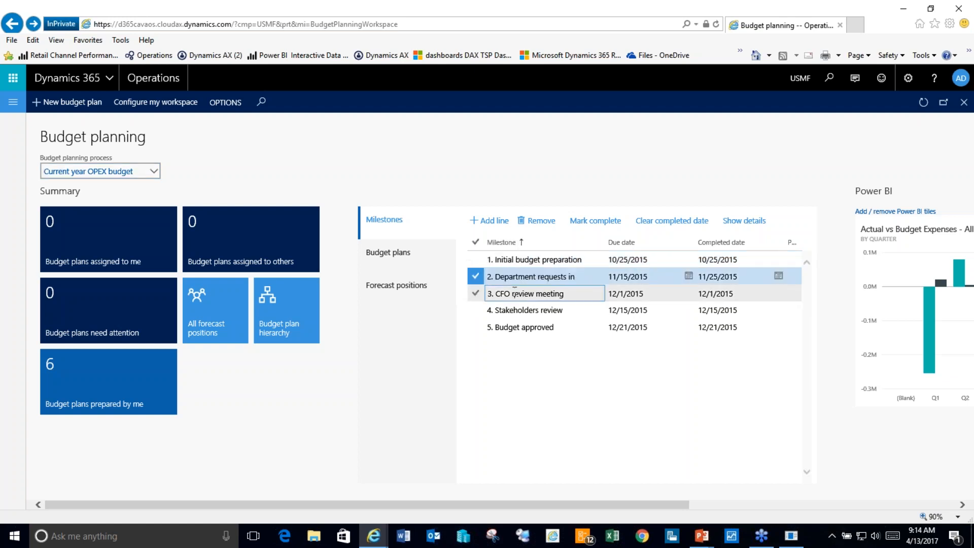
pyautogui.click(515, 293)
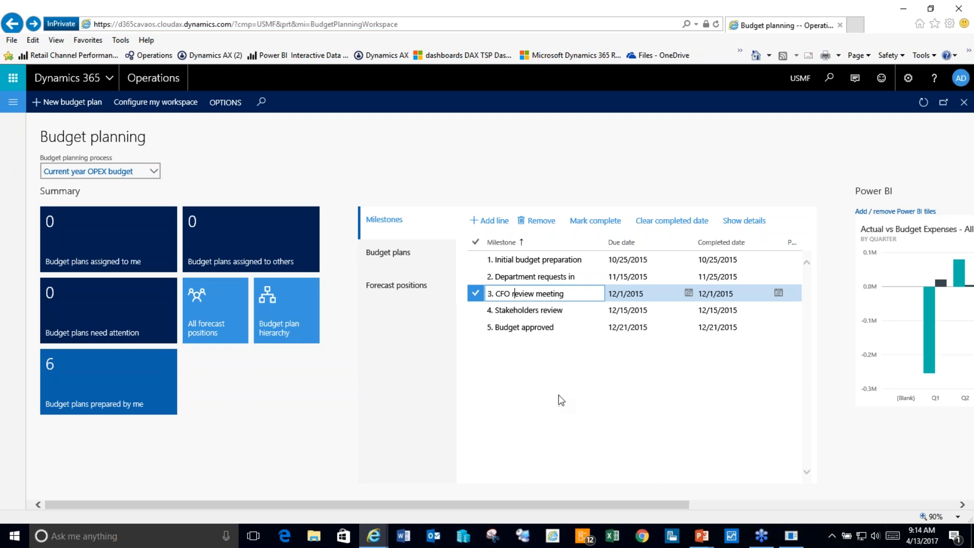
pyautogui.click(389, 256)
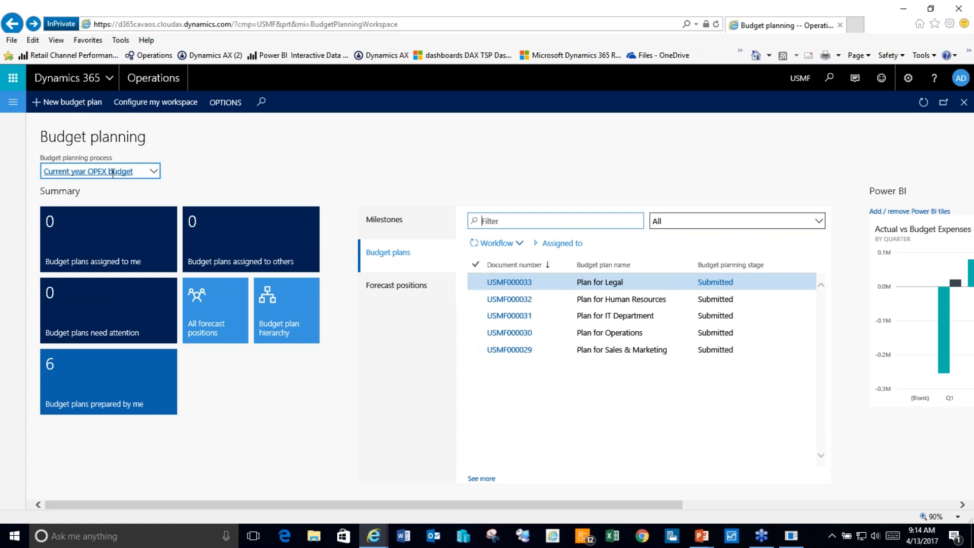
# Step: Select the USMF000033 Plan for Legal budget plan row
pyautogui.click(544, 283)
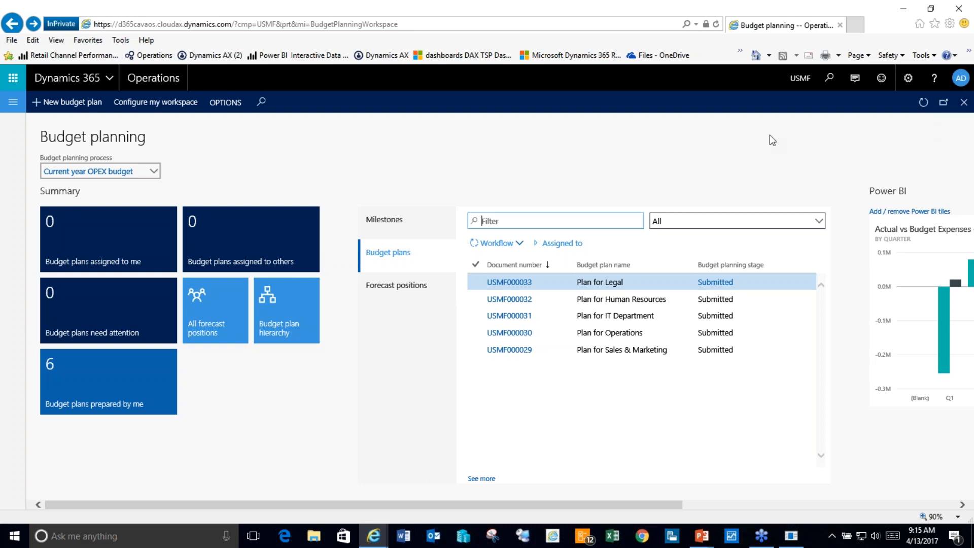
# Step: Browse the navigation pane to the Accounts payable module, then close its flyout
pyautogui.click(14, 106)
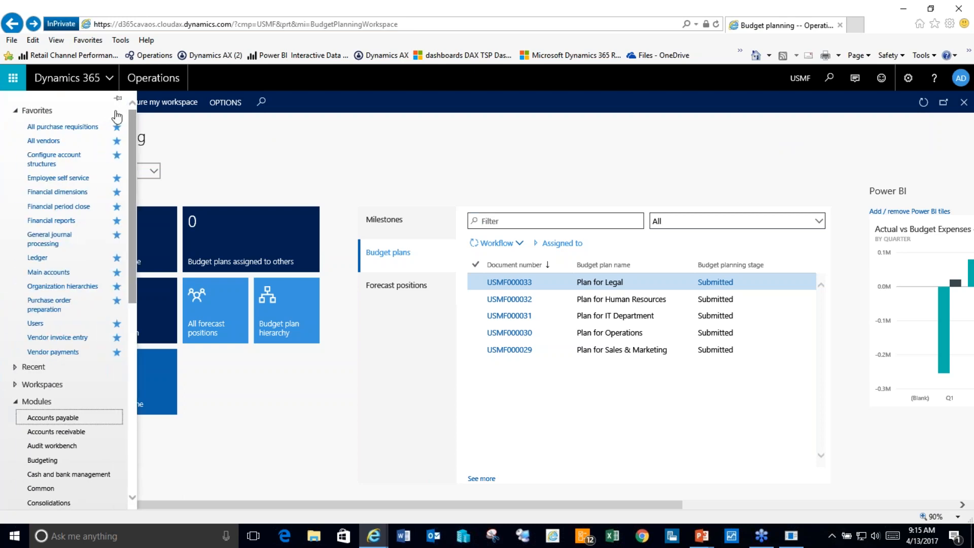
pyautogui.moveTo(133, 118); pyautogui.dragTo(132, 131)
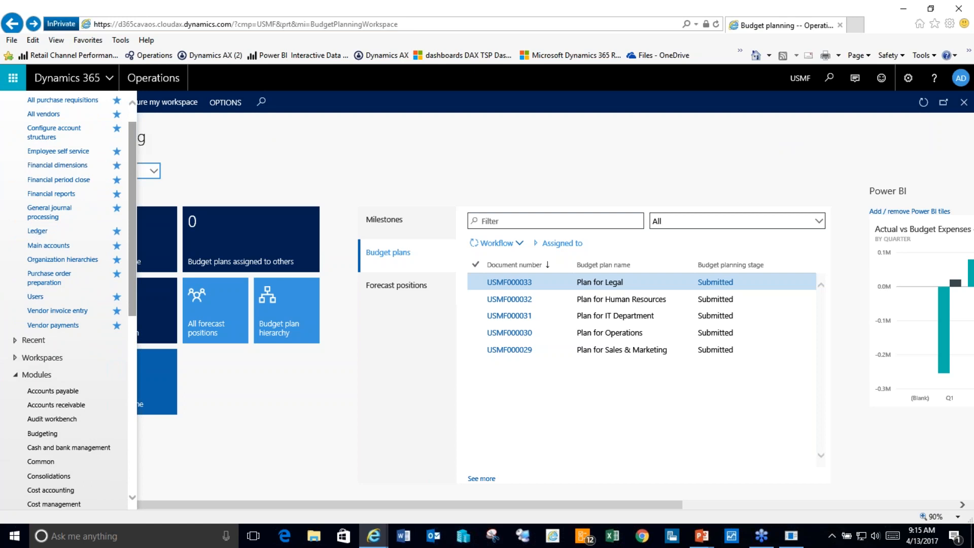
pyautogui.moveTo(130, 166); pyautogui.dragTo(128, 178)
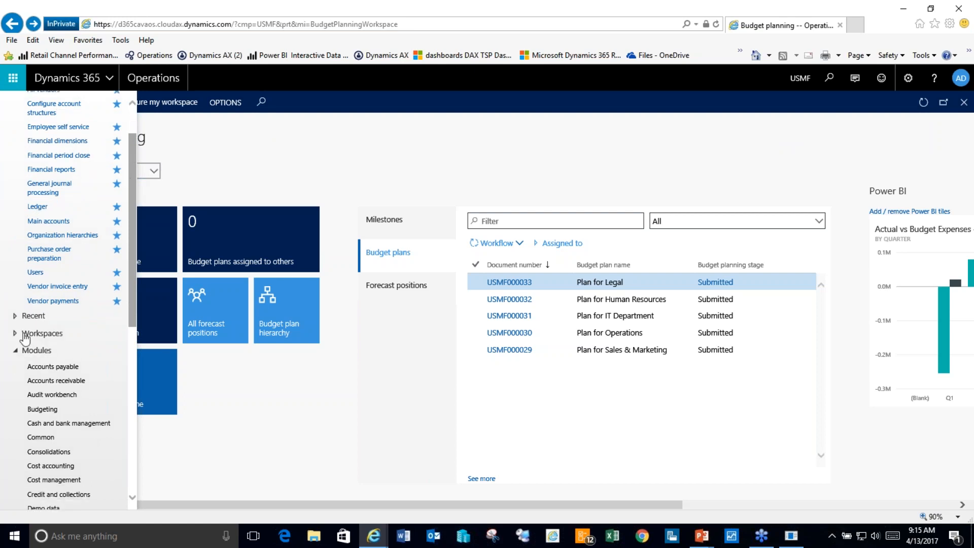
pyautogui.click(61, 370)
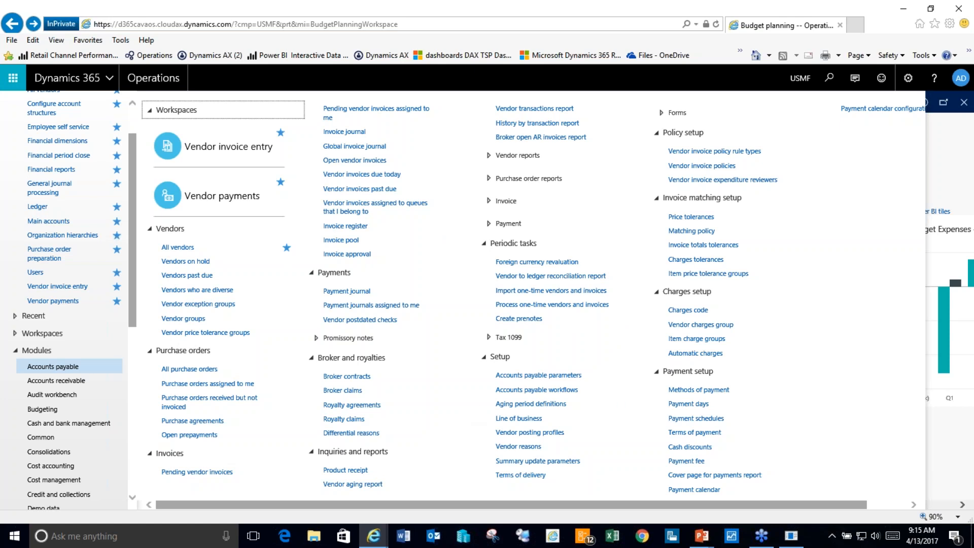
pyautogui.click(939, 180)
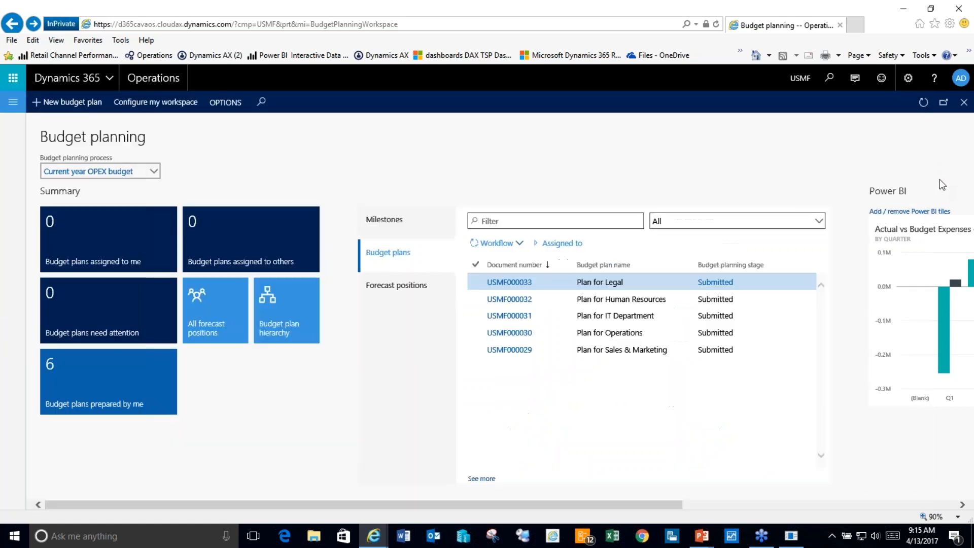
# Step: Search pages for 'all vendors' and open the All vendors list
pyautogui.click(829, 78)
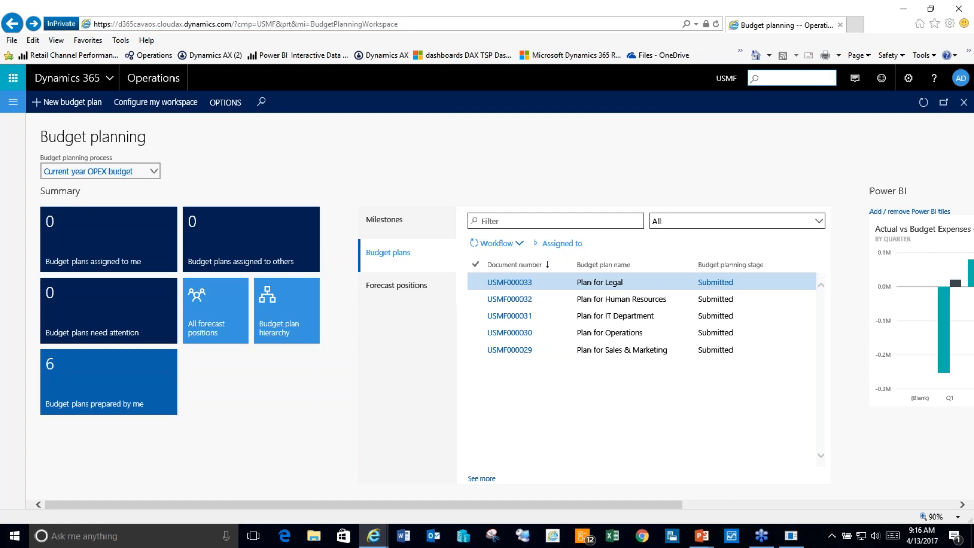
pyautogui.write('all vendors')
pyautogui.press('Return')
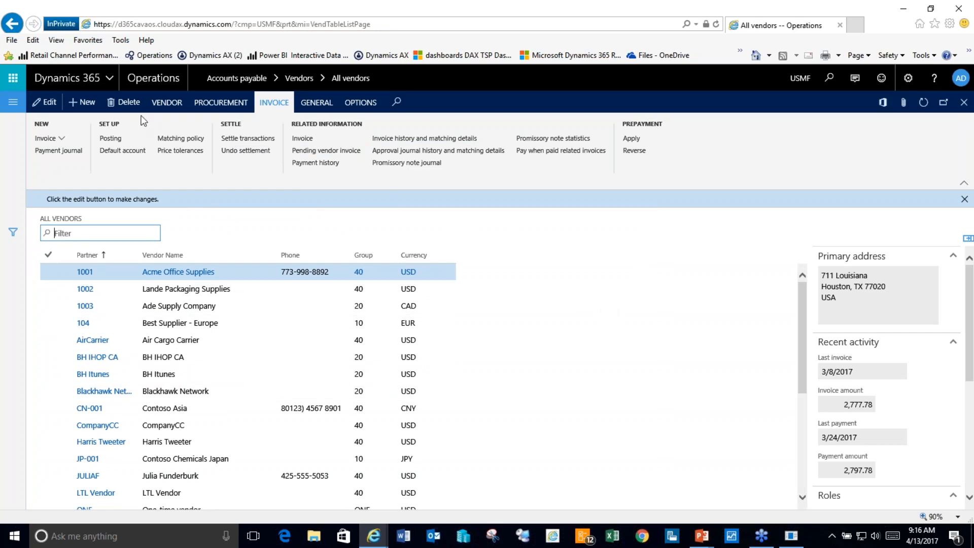
# Step: Show the VENDOR actions on the All vendors page
pyautogui.click(167, 104)
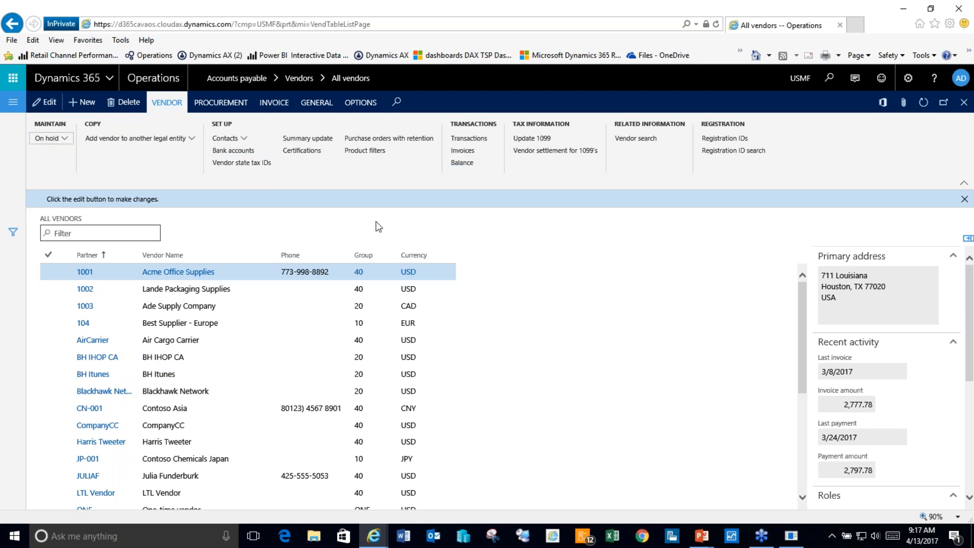
pyautogui.click(233, 104)
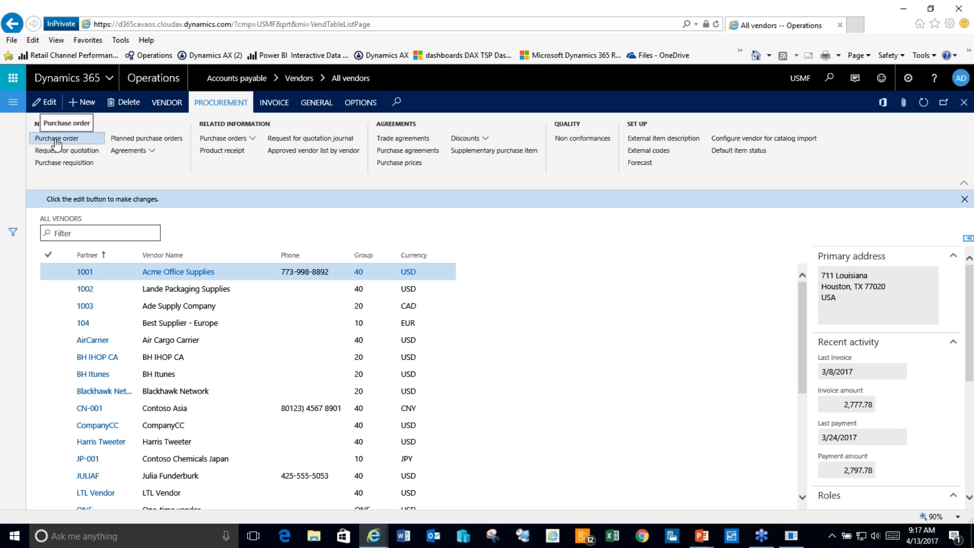
pyautogui.click(276, 103)
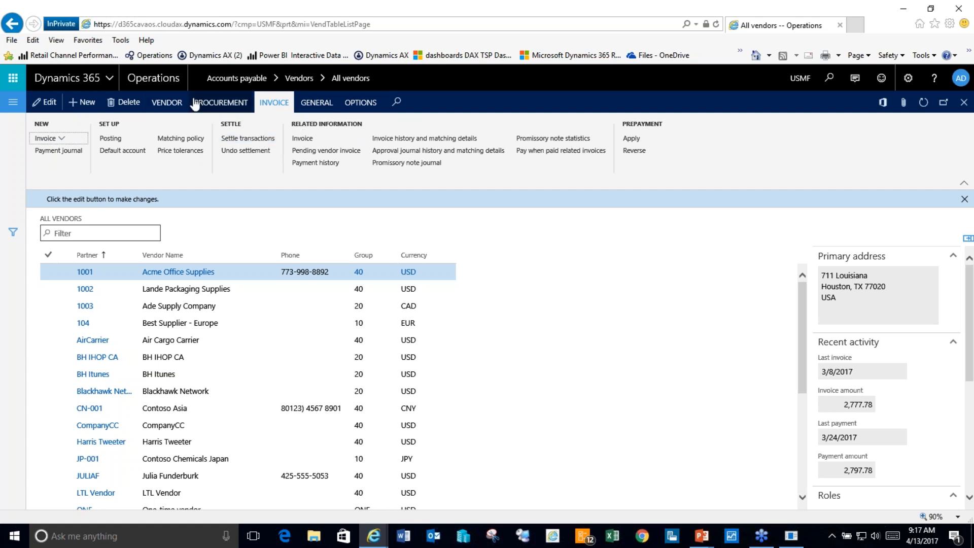
pyautogui.click(167, 103)
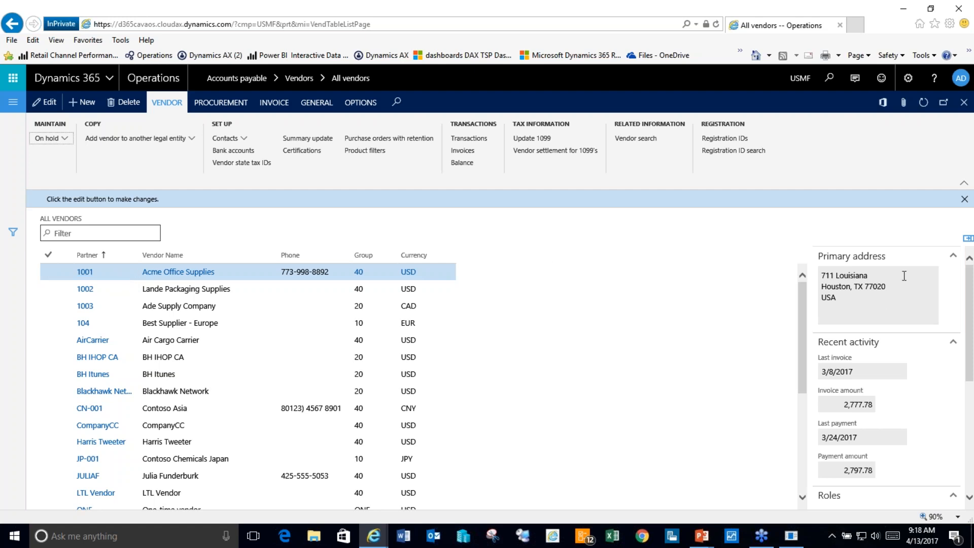
# Step: Select Acme Office Supplies, scroll the FactBox pane, and widen the Phone column
pyautogui.click(207, 274)
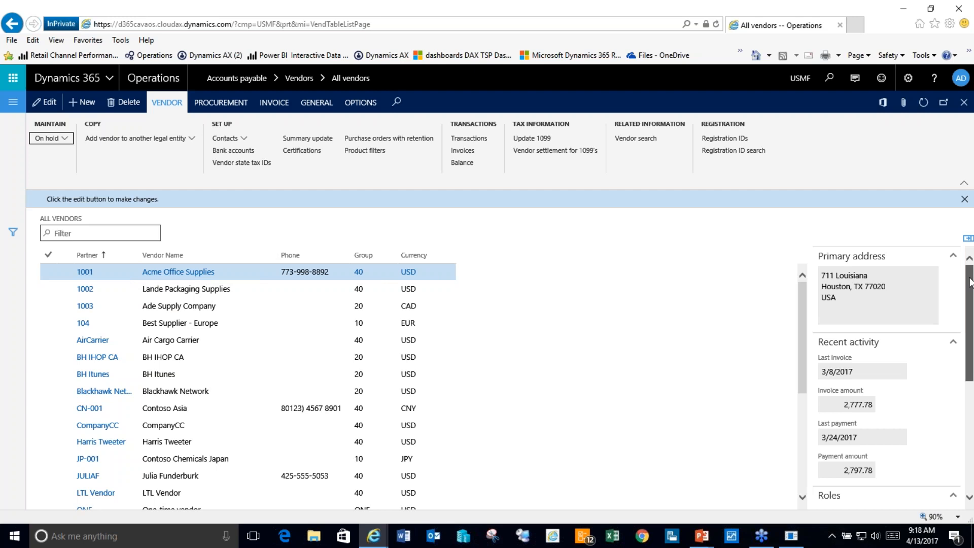
pyautogui.scroll(-1, 970, 283)
pyautogui.moveTo(970, 283); pyautogui.dragTo(970, 273)
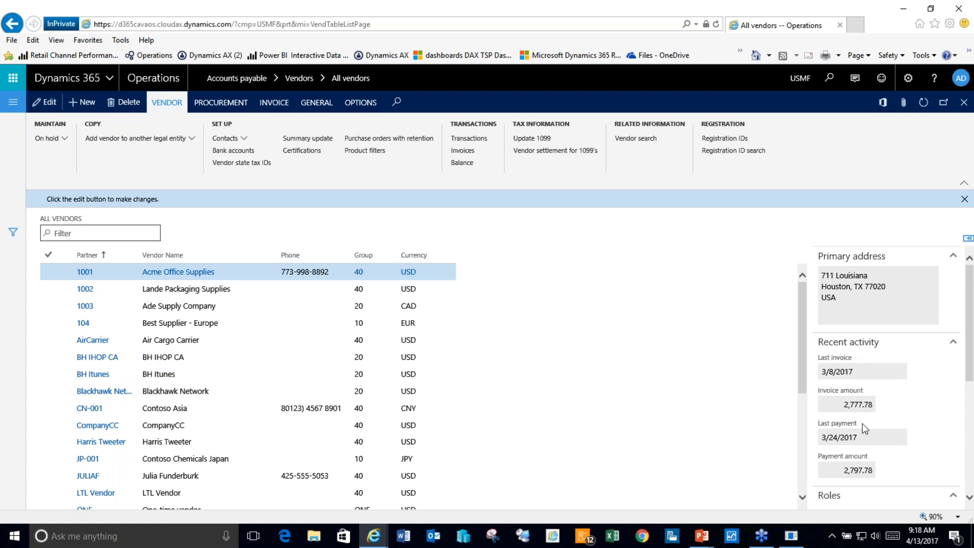
pyautogui.scroll(-1, 970, 313)
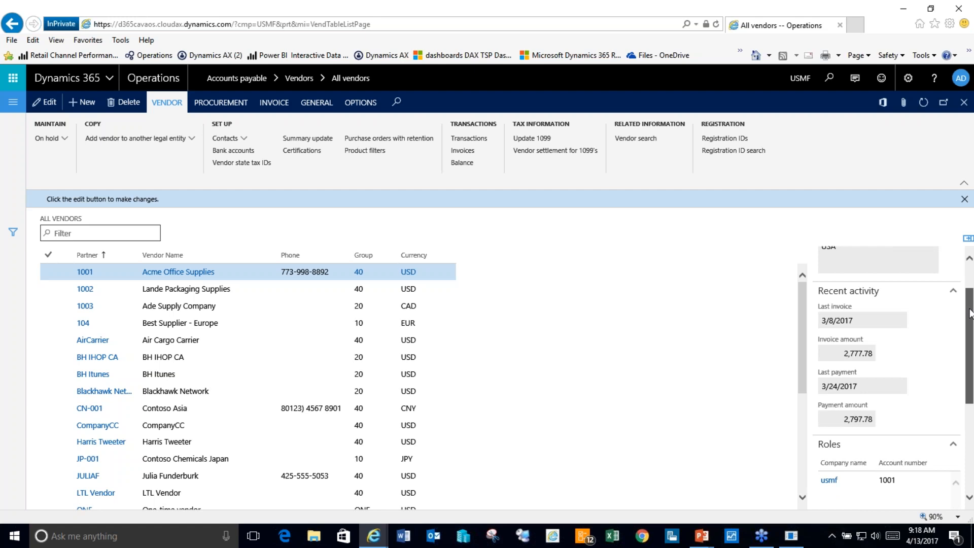
pyautogui.moveTo(970, 313); pyautogui.dragTo(970, 300)
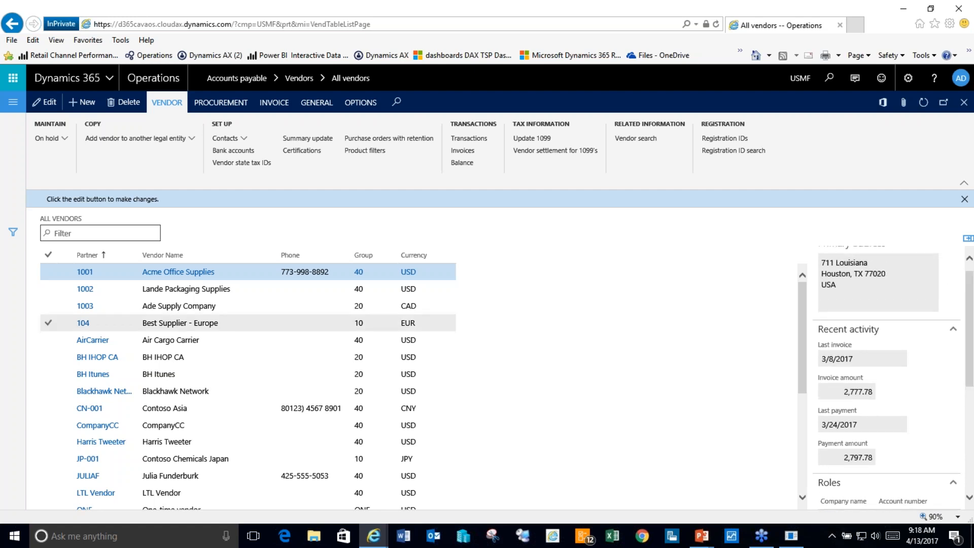
pyautogui.moveTo(162, 255); pyautogui.dragTo(200, 237)
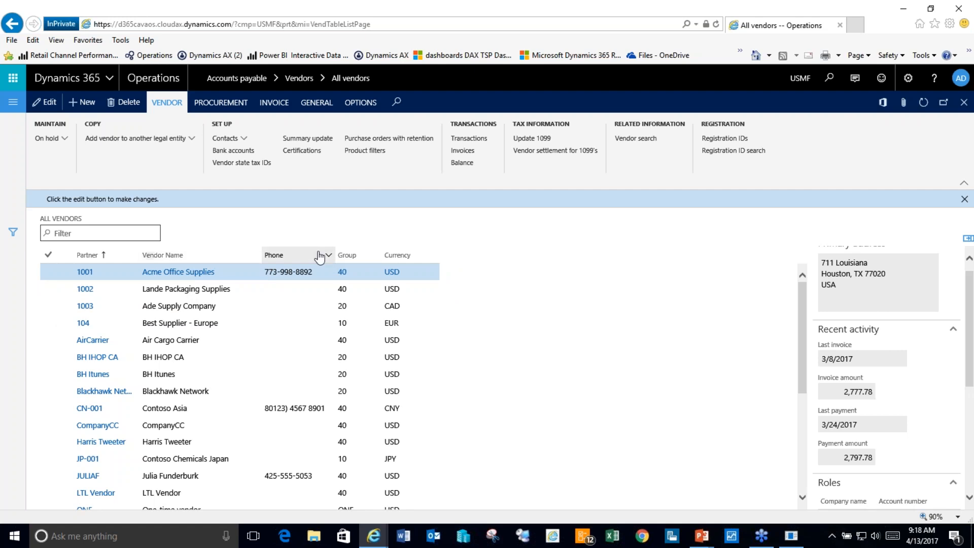
pyautogui.moveTo(332, 254); pyautogui.dragTo(352, 254)
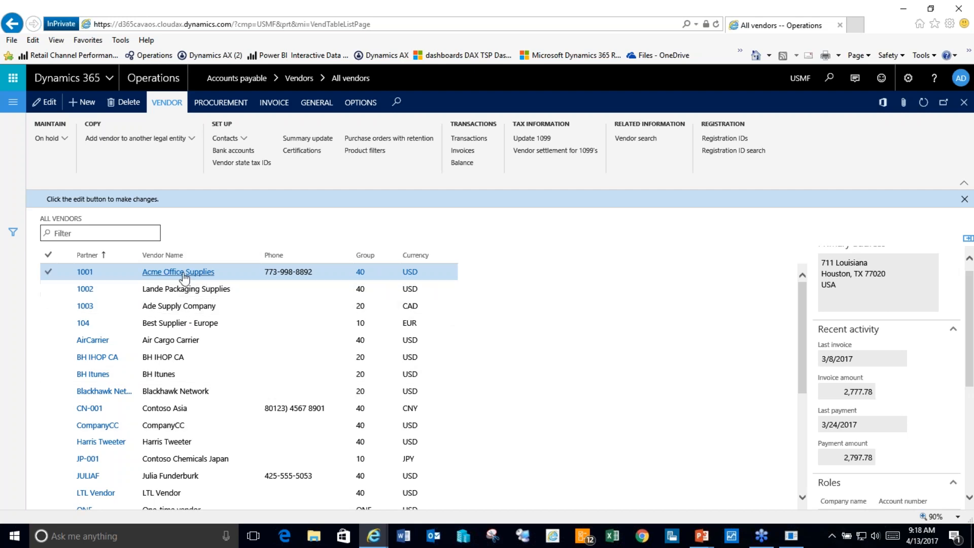
# Step: Sort the All vendors list by Partner from Z to A
pyautogui.click(131, 259)
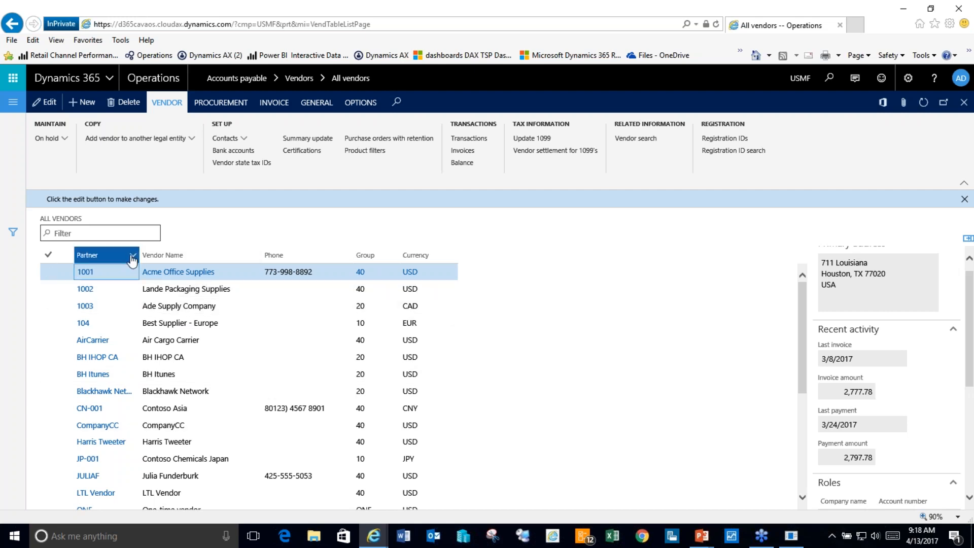
pyautogui.click(132, 259)
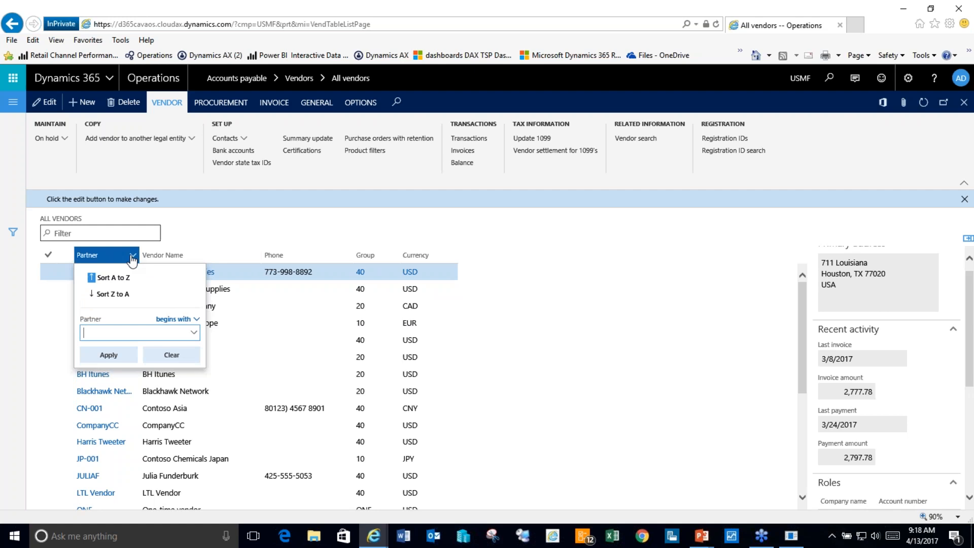
pyautogui.click(118, 295)
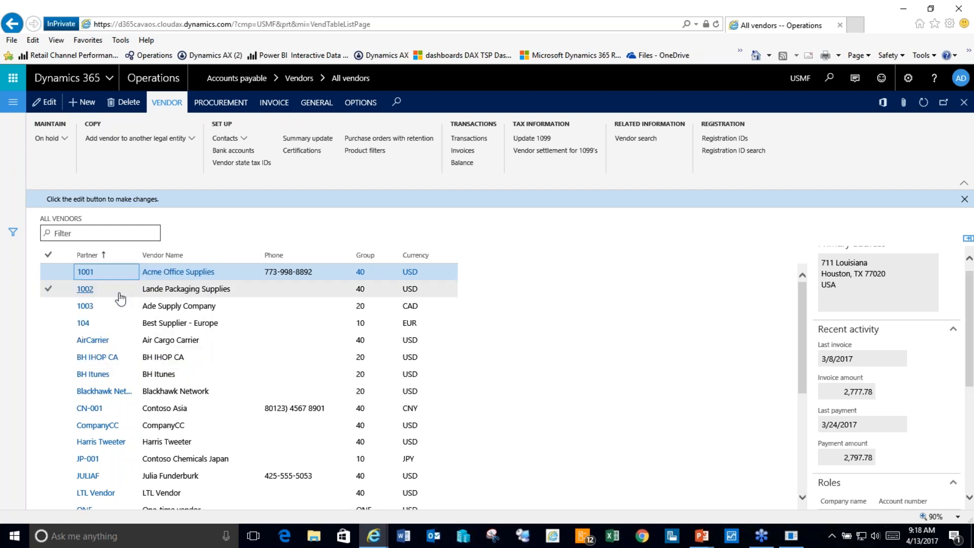
# Step: Filter Group to values beginning with 40 and select the City-wide Advertising vendor
pyautogui.click(395, 257)
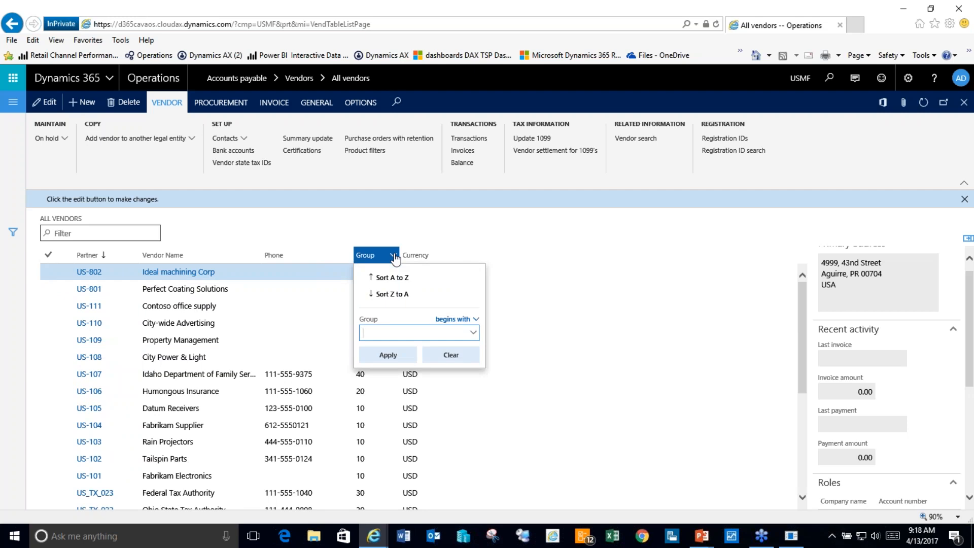
pyautogui.write('40')
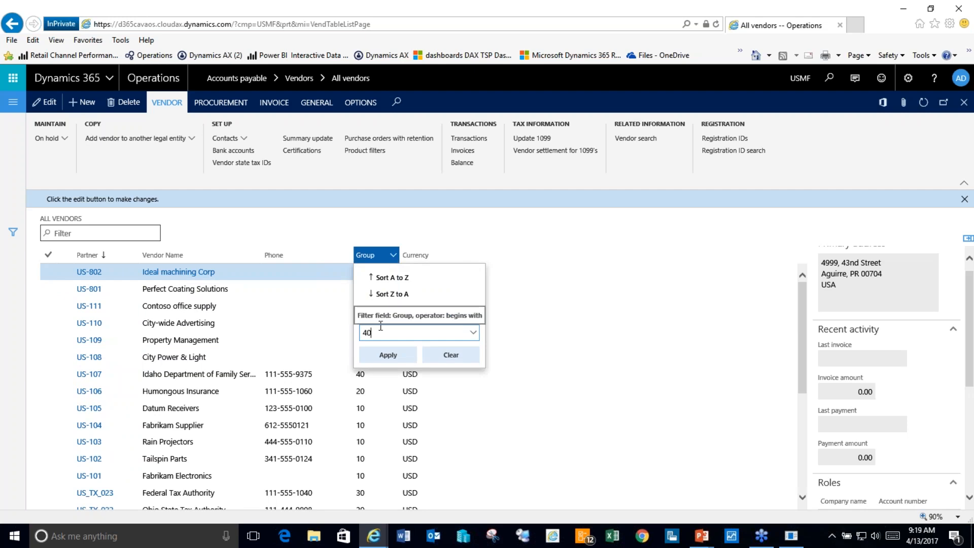
pyautogui.press('Return')
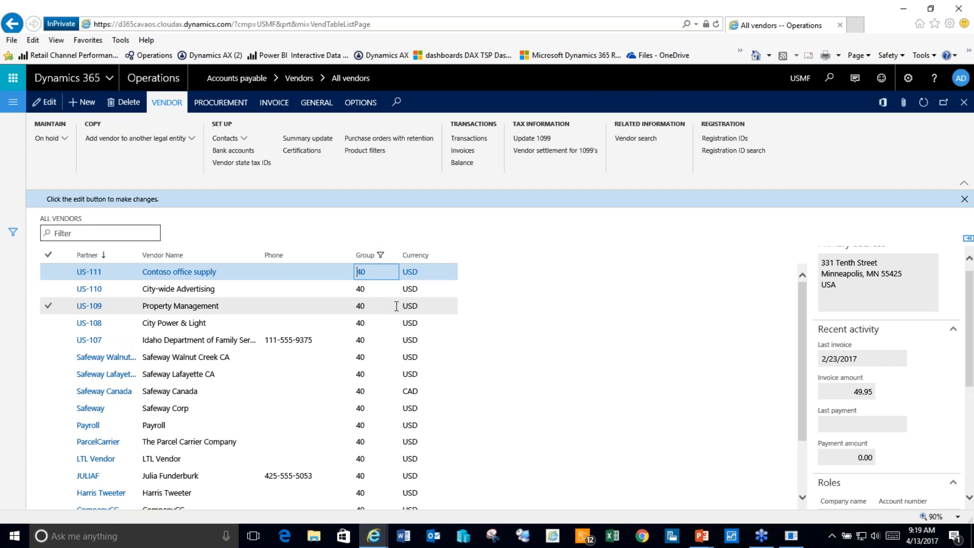
pyautogui.click(441, 287)
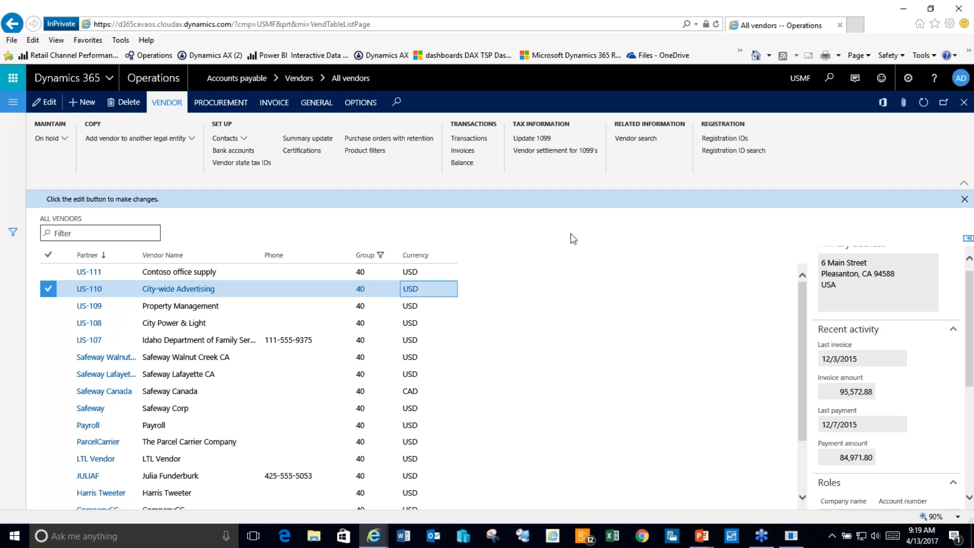
pyautogui.click(360, 102)
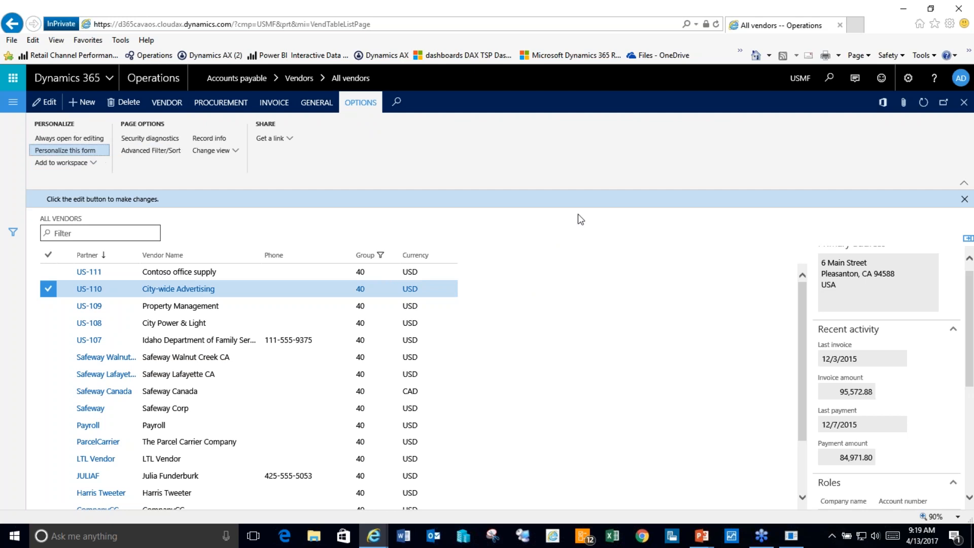
# Step: Personalize the vendor grid, inserting Check for W-9, Minority owned, Bank account and Credit limit fields as columns
pyautogui.rightClick(601, 291)
pyautogui.click(577, 294)
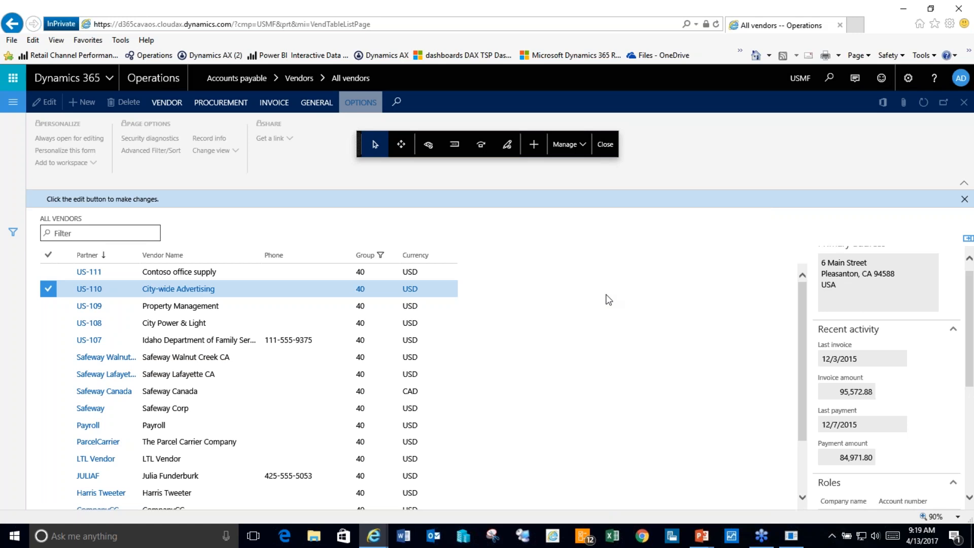
pyautogui.click(697, 283)
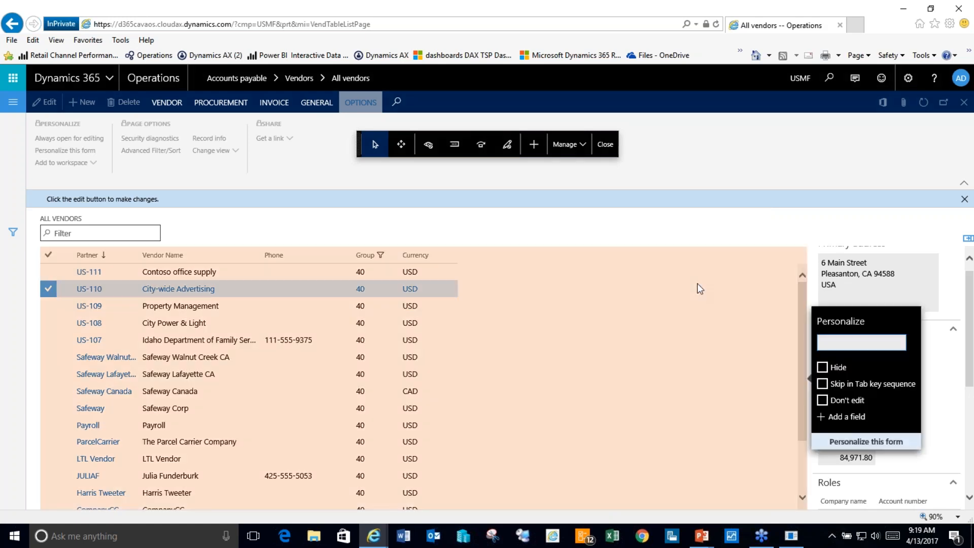
pyautogui.click(840, 416)
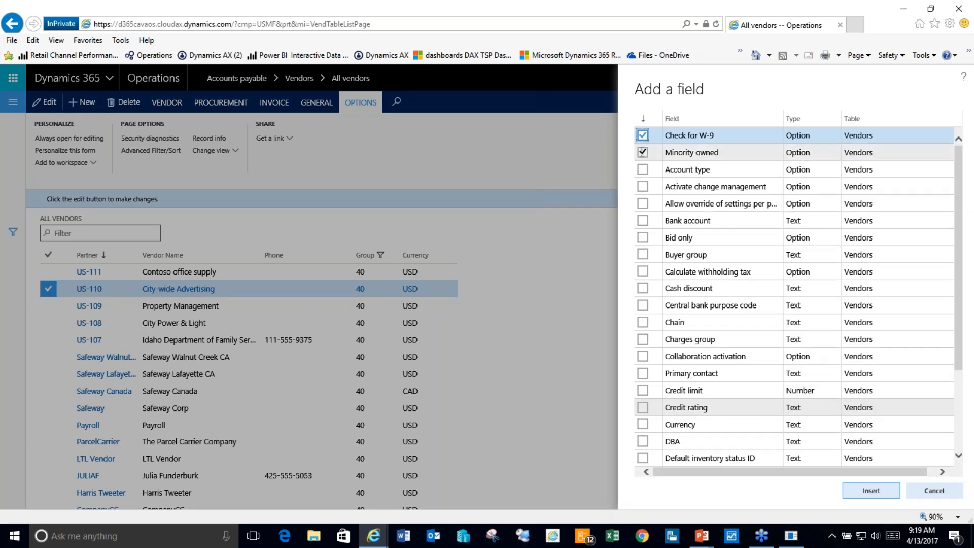
pyautogui.click(678, 221)
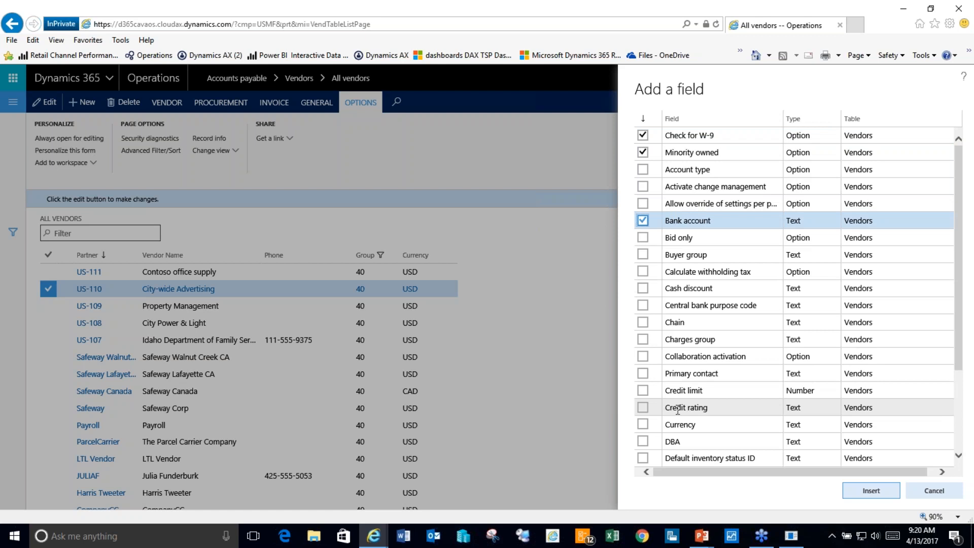
pyautogui.click(642, 390)
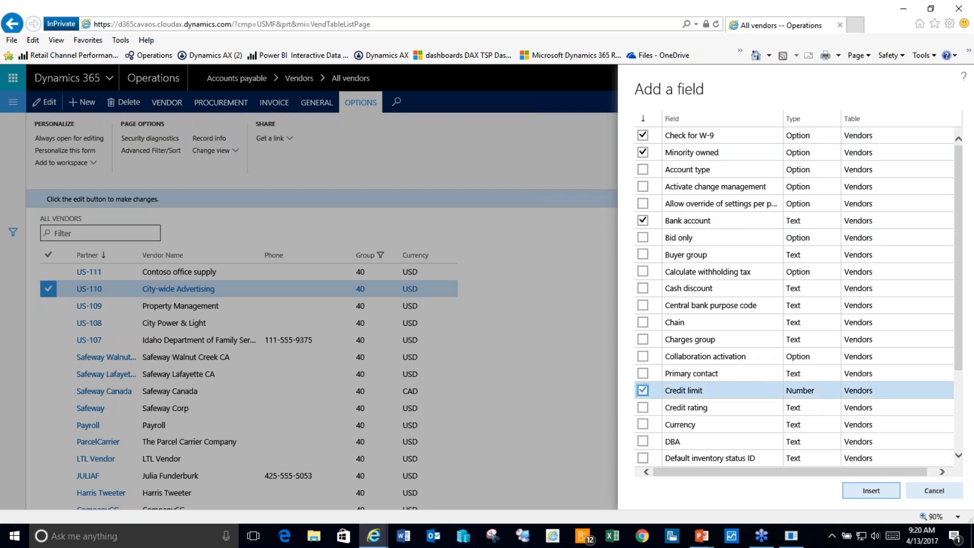
pyautogui.click(871, 490)
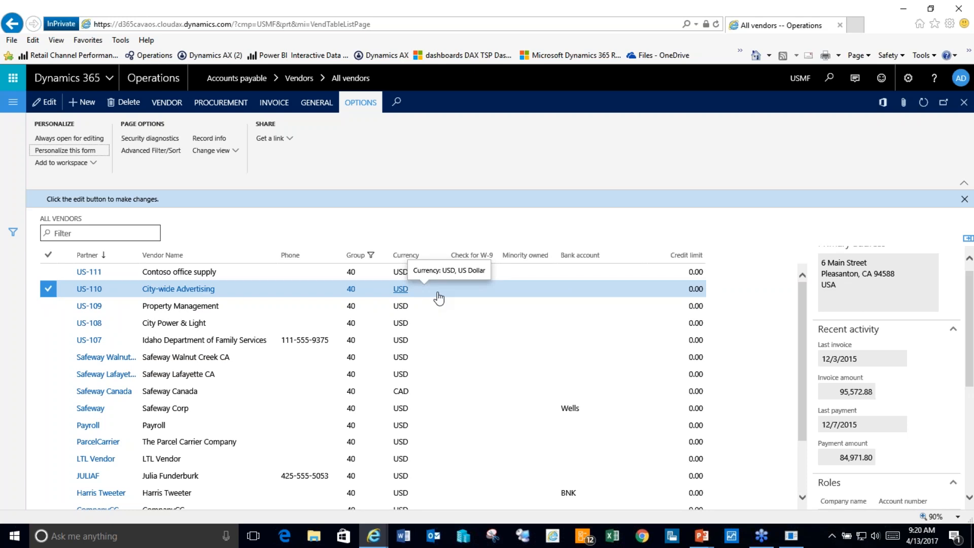
# Step: Add the list to the Vendor invoice entry workspace as a tile renamed 'Vendors in Group 40'
pyautogui.click(93, 163)
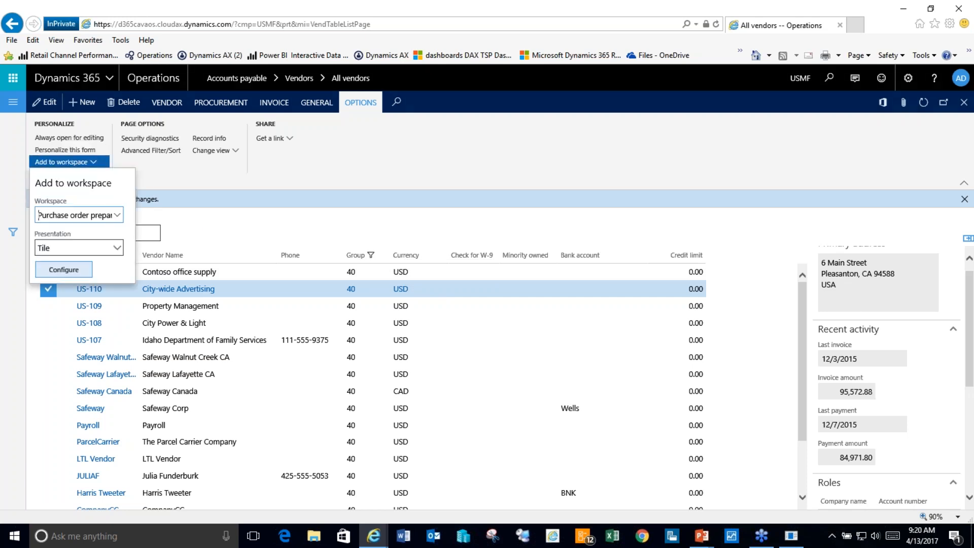
pyautogui.click(118, 215)
pyautogui.scroll(-4, 150, 289)
pyautogui.scroll(-5, 158, 320)
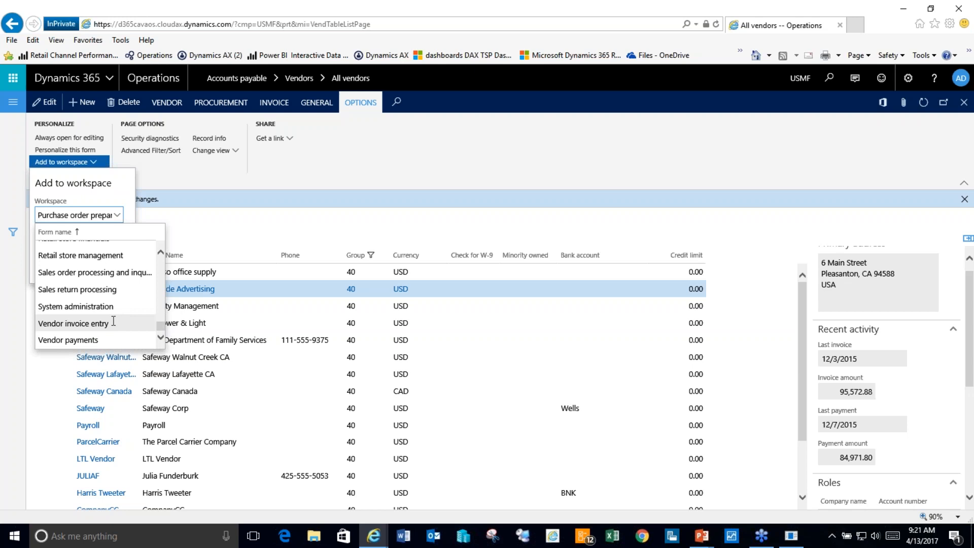
pyautogui.click(97, 323)
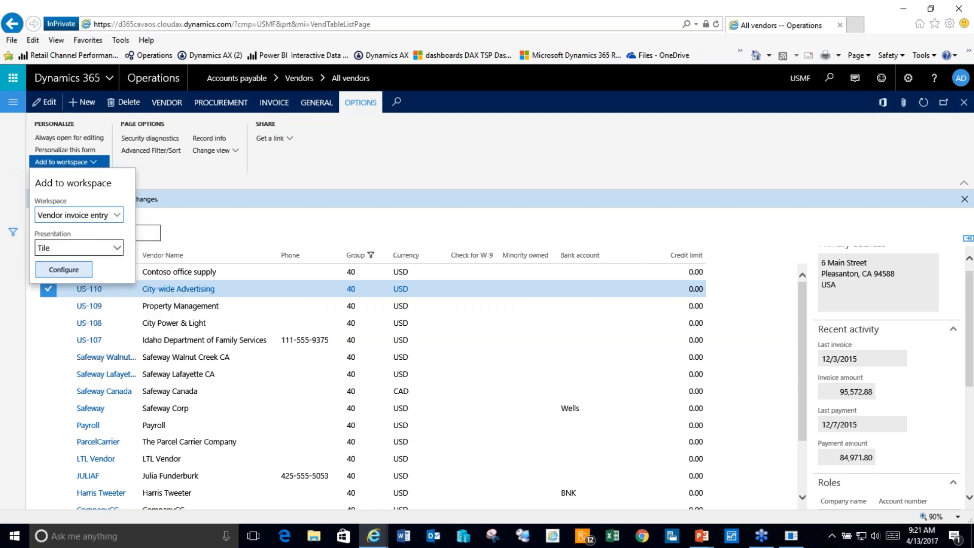
pyautogui.click(73, 272)
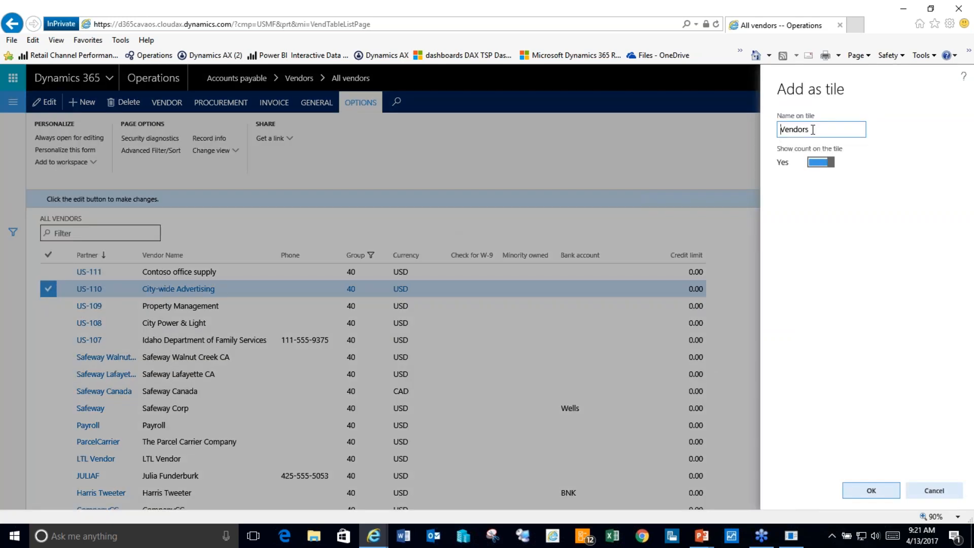
pyautogui.click(813, 129)
pyautogui.write('in Group 40')
pyautogui.click(874, 489)
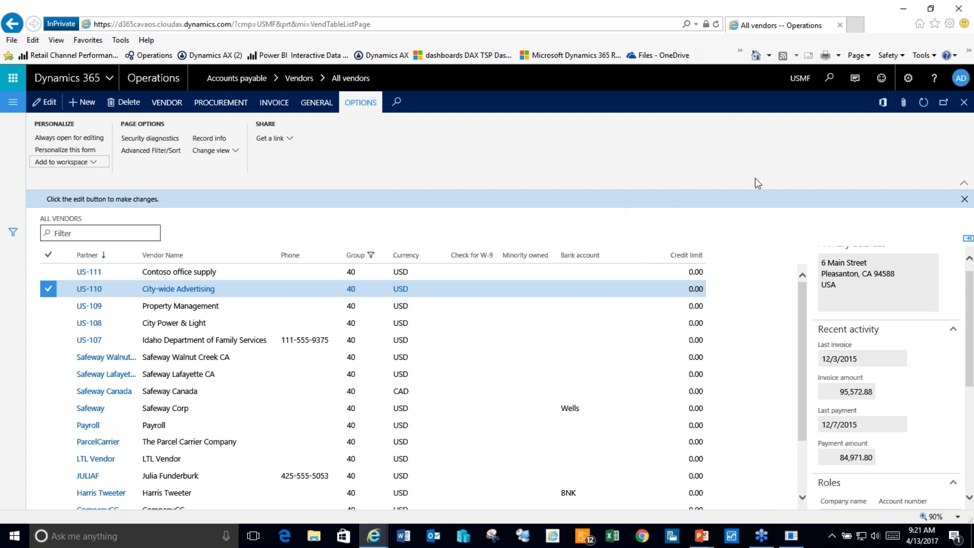
# Step: Export the Vendors list to Excel, open Vendors.xlsx with editing enabled, then close the workbook
pyautogui.click(883, 103)
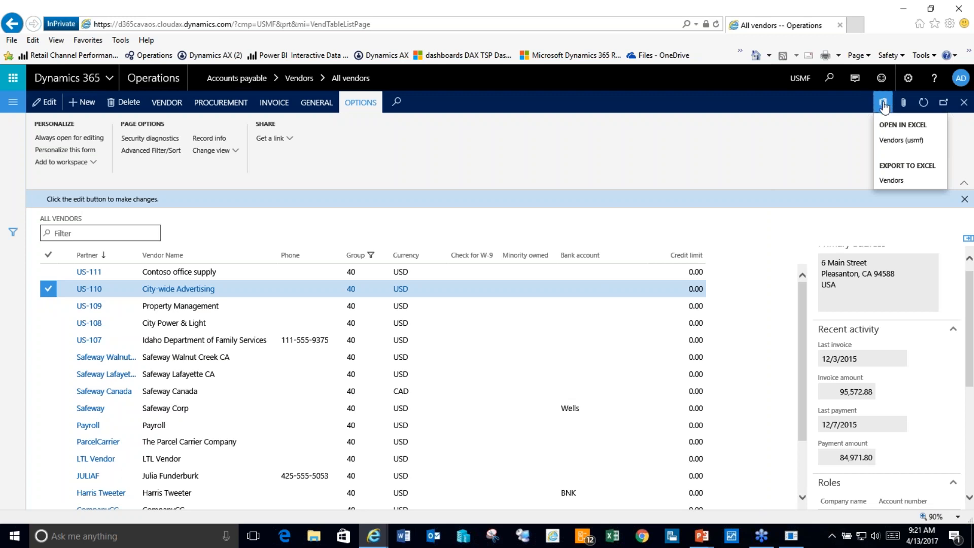
pyautogui.click(894, 181)
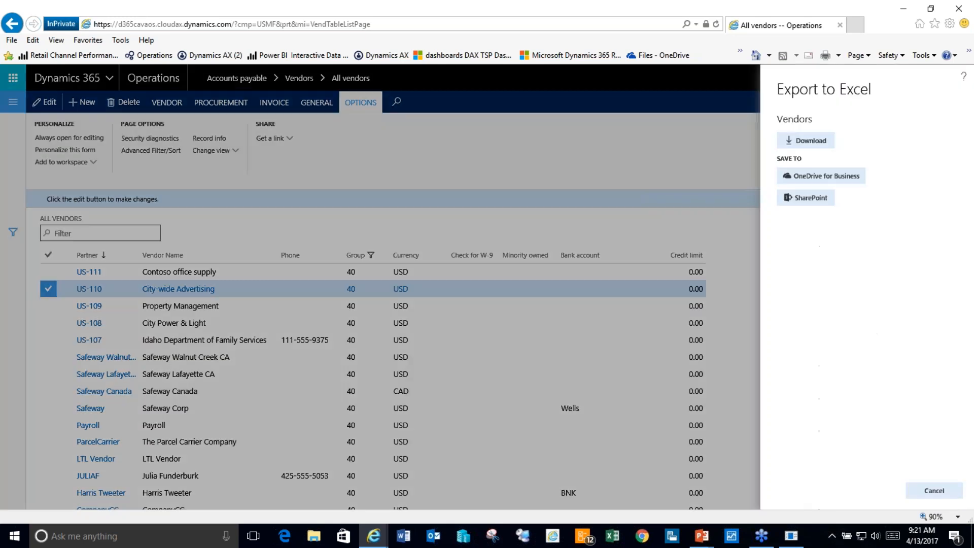
pyautogui.click(811, 143)
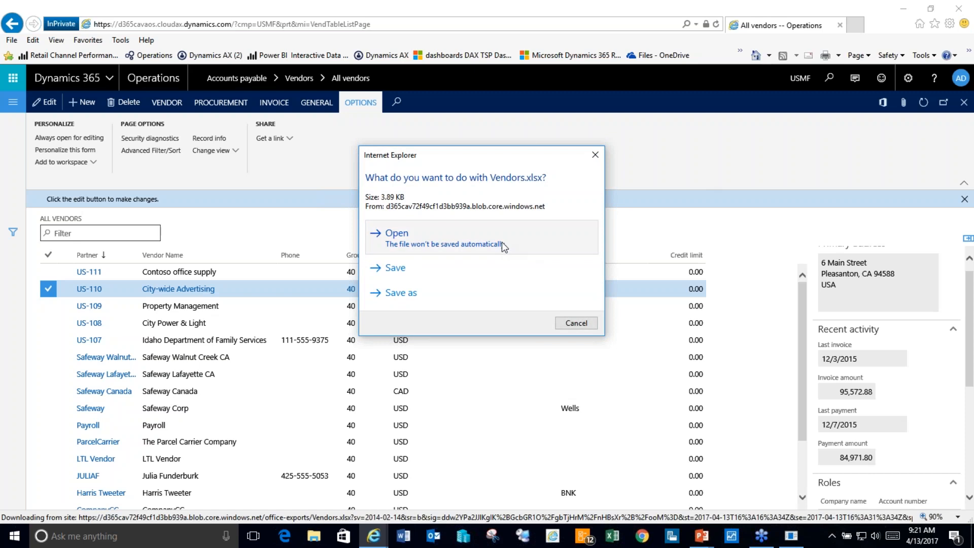
pyautogui.click(501, 242)
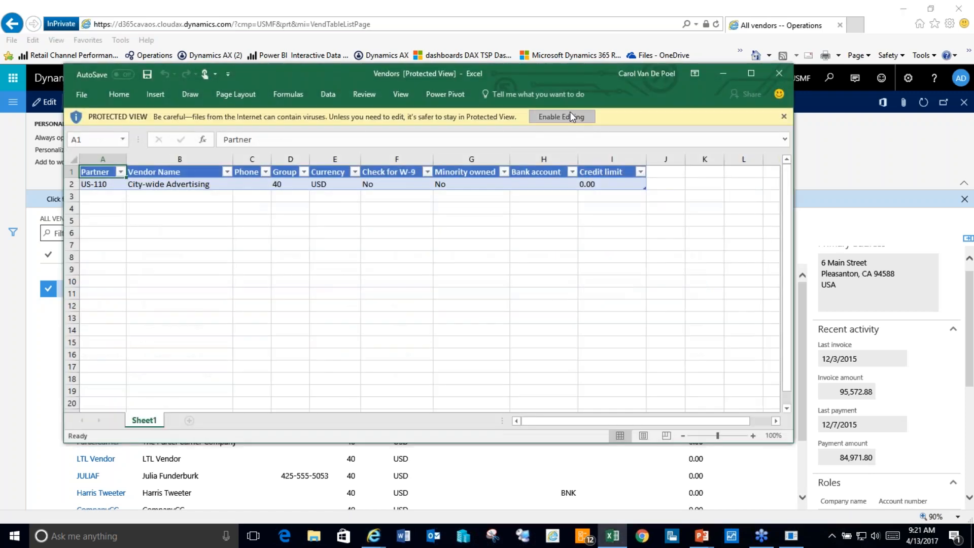
pyautogui.click(562, 117)
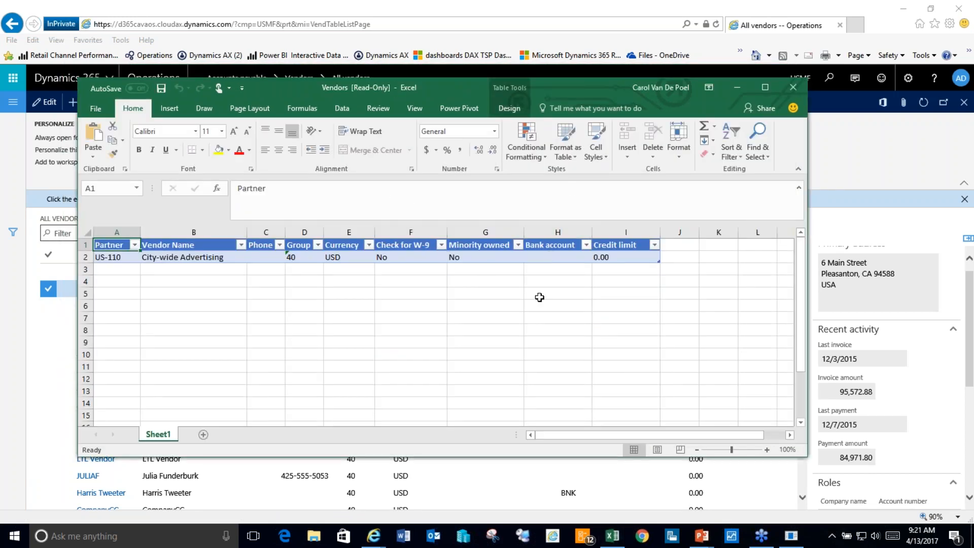
pyautogui.click(794, 89)
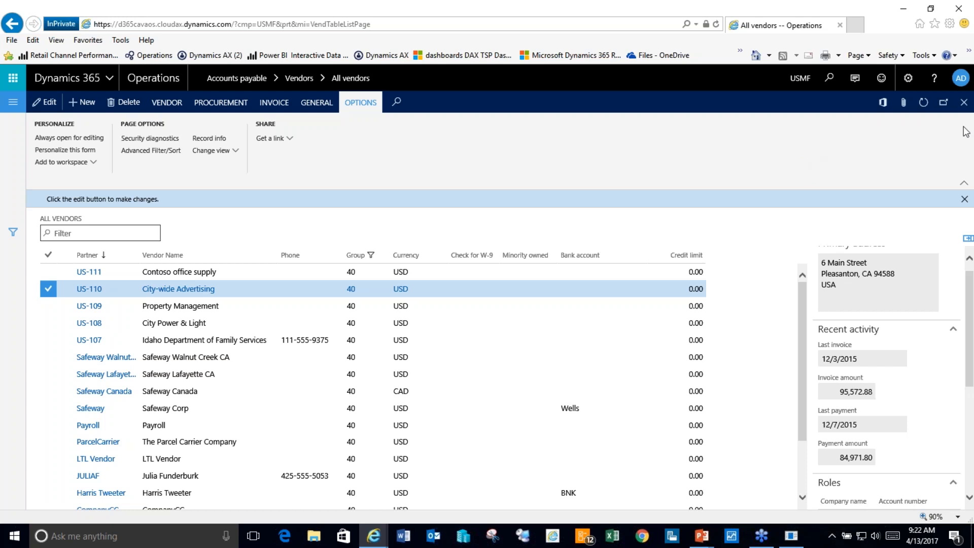
# Step: From the Operations dashboard, view the Vendor invoice entry workspace with its new tile, then return
pyautogui.click(154, 76)
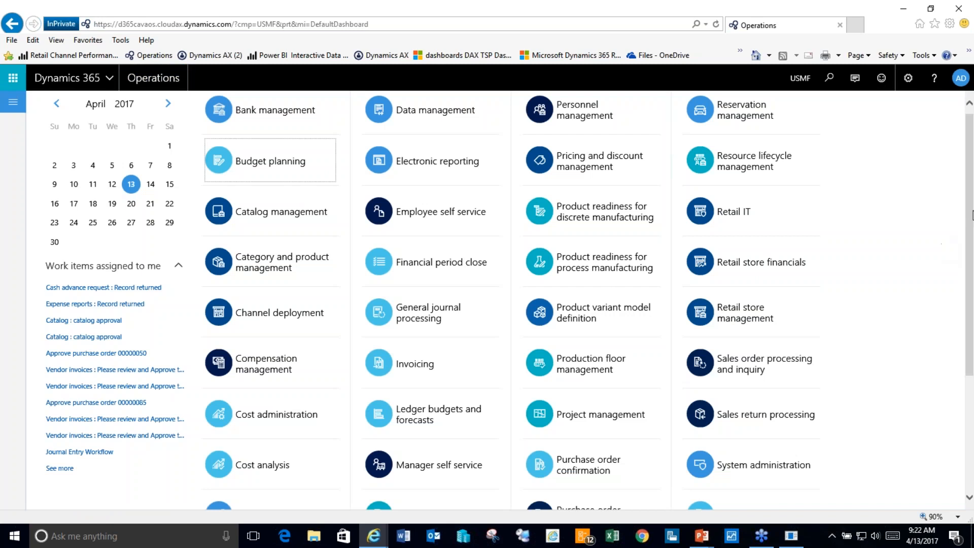
pyautogui.moveTo(969, 219); pyautogui.dragTo(971, 331)
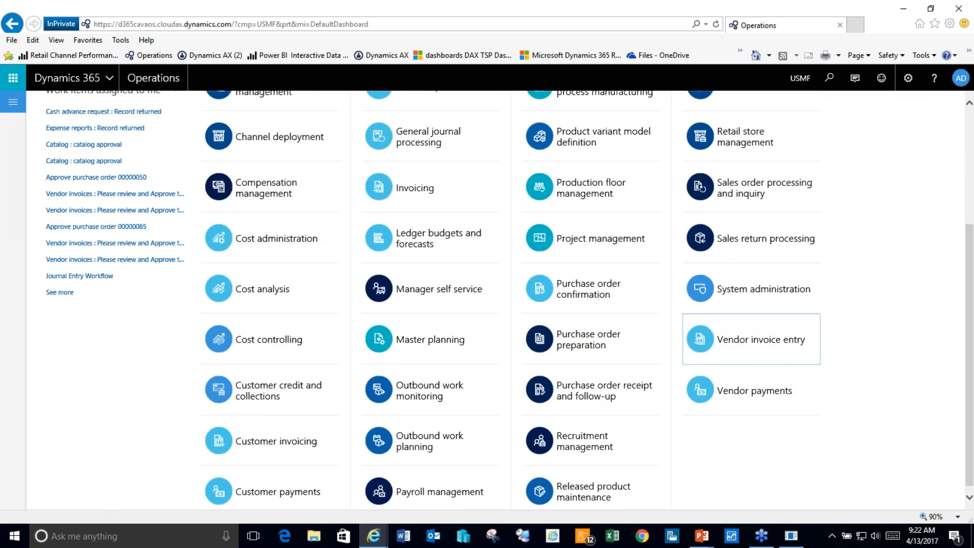
pyautogui.click(741, 336)
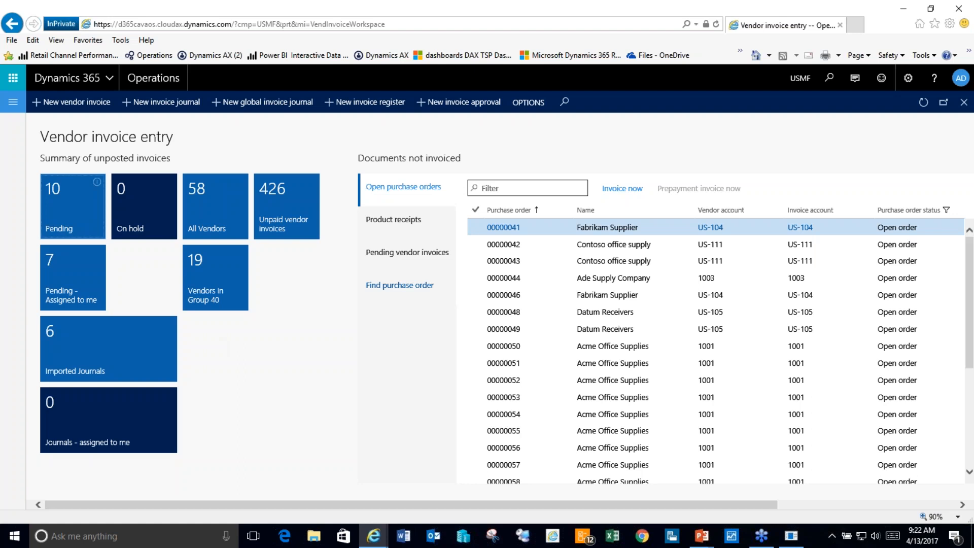
pyautogui.click(152, 81)
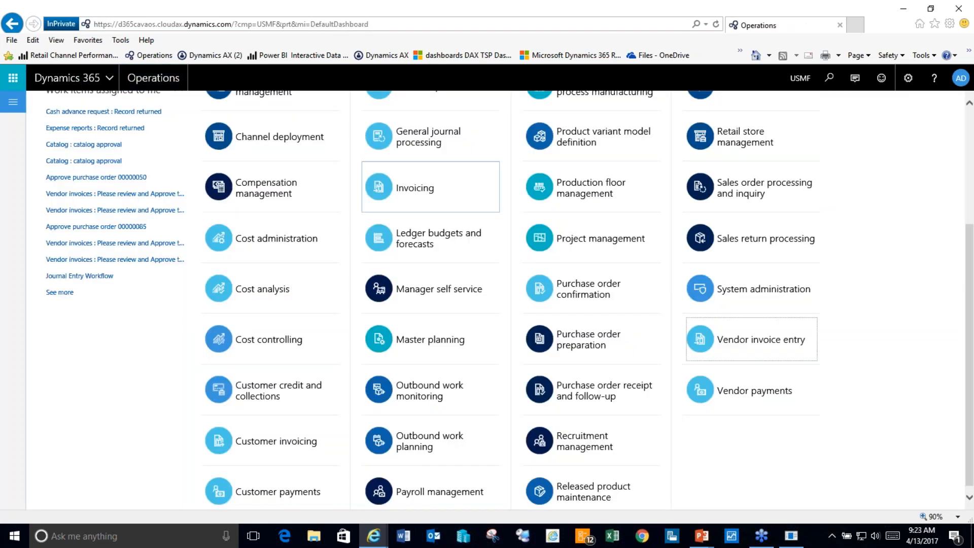
# Step: Open the General journal processing workspace, then the voucher lines of journal batch 00623
pyautogui.click(458, 141)
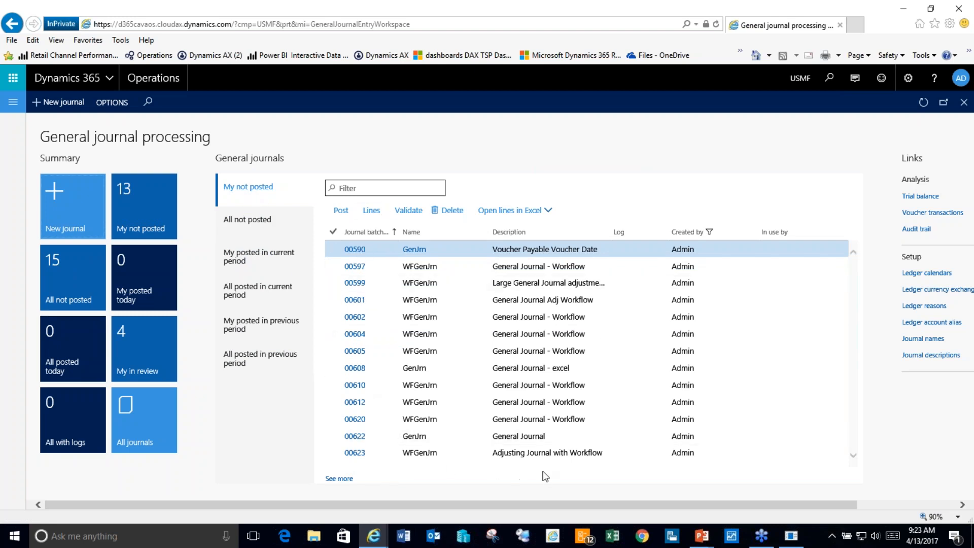
pyautogui.click(357, 458)
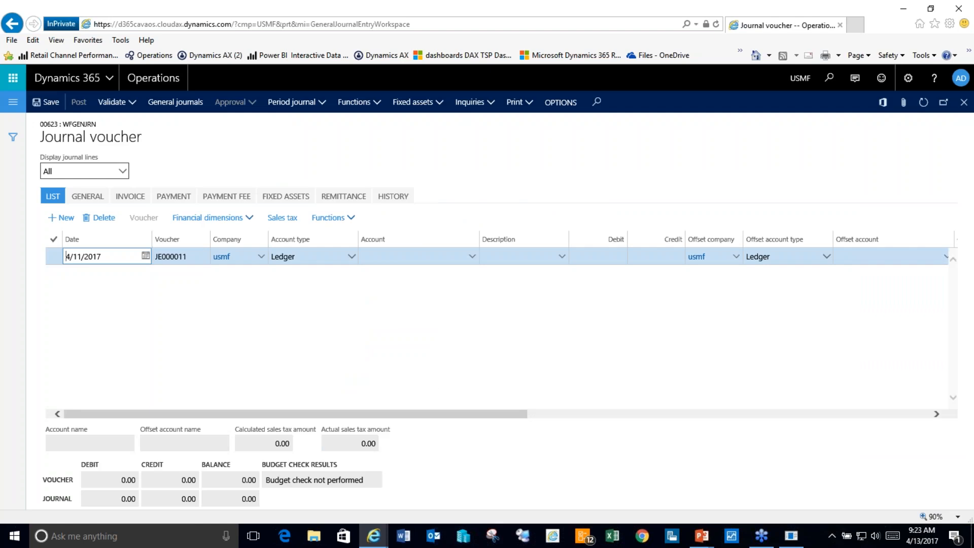
# Step: Switch to PowerPoint and run the slide show from slide 9, Accounts & Dimensions
pyautogui.moveTo(707, 544)
pyautogui.click(670, 506)
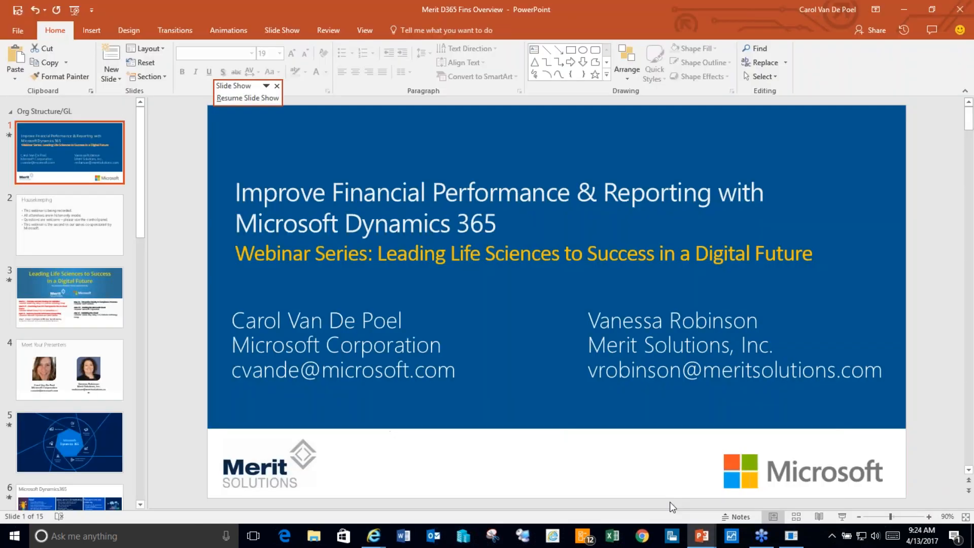
pyautogui.moveTo(140, 190); pyautogui.dragTo(137, 320)
pyautogui.click(89, 341)
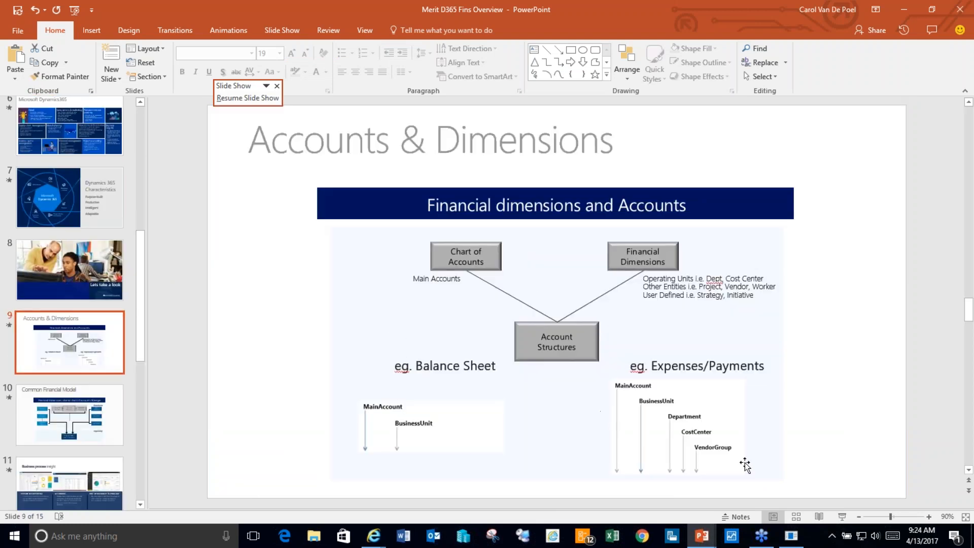
pyautogui.click(843, 517)
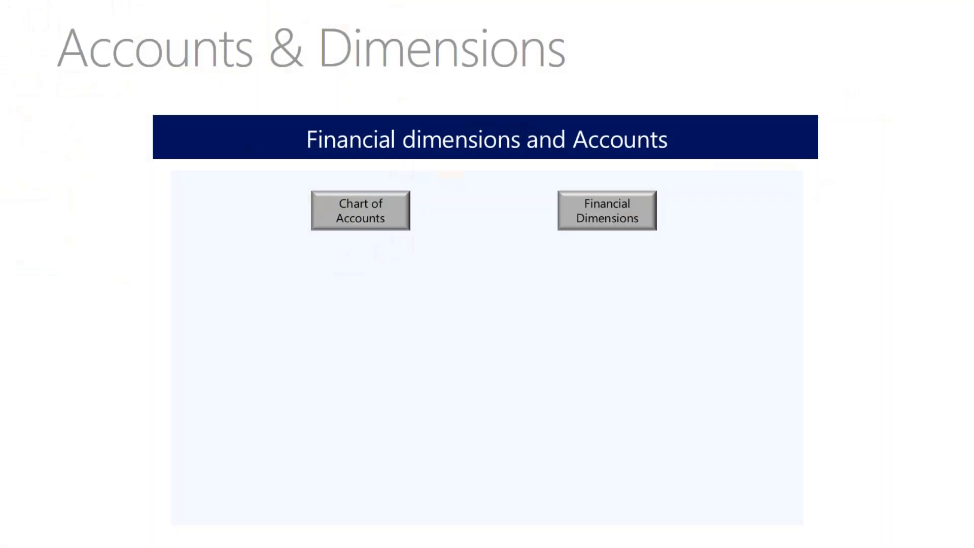
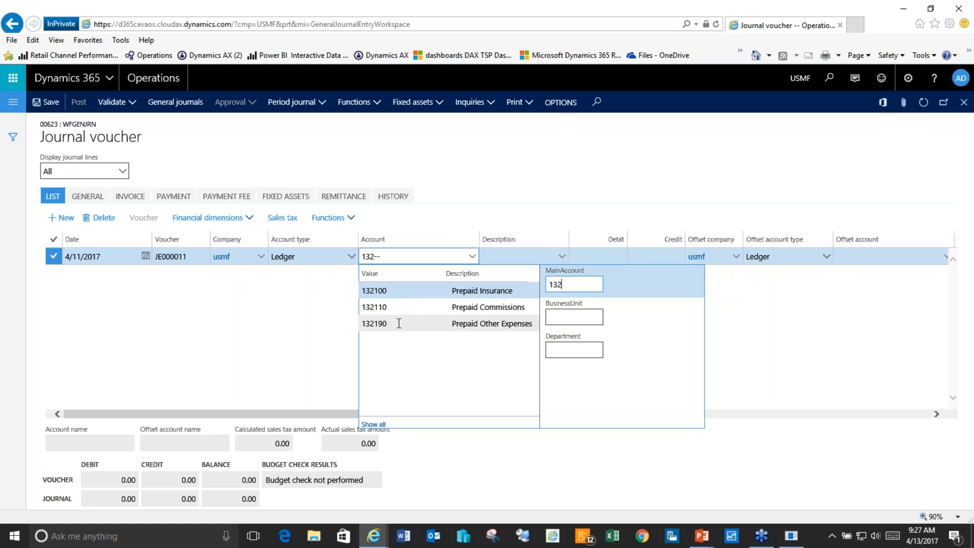
# Step: Pick main account 132190 (Prepaid Other Expenses) and enter a 1000 debit on the voucher line
pyautogui.click(399, 323)
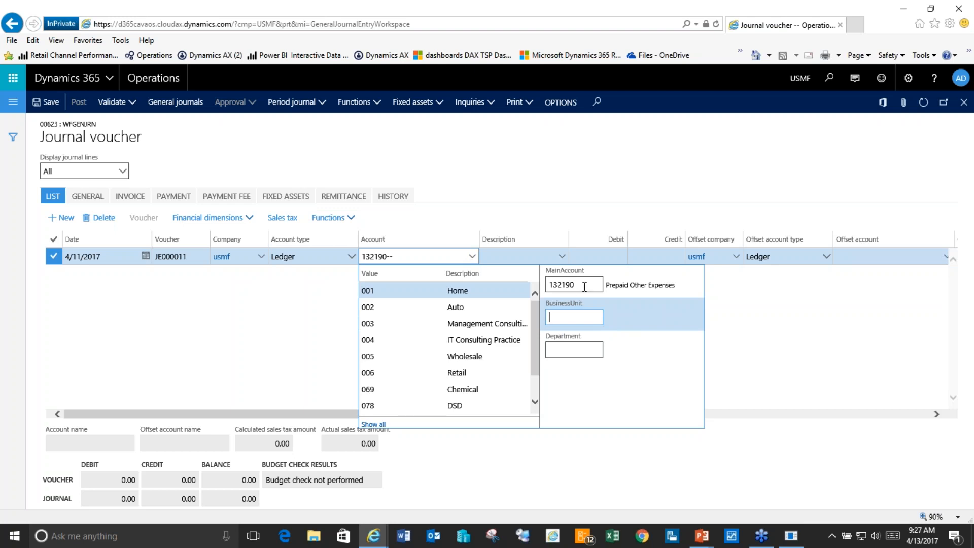
pyautogui.click(670, 253)
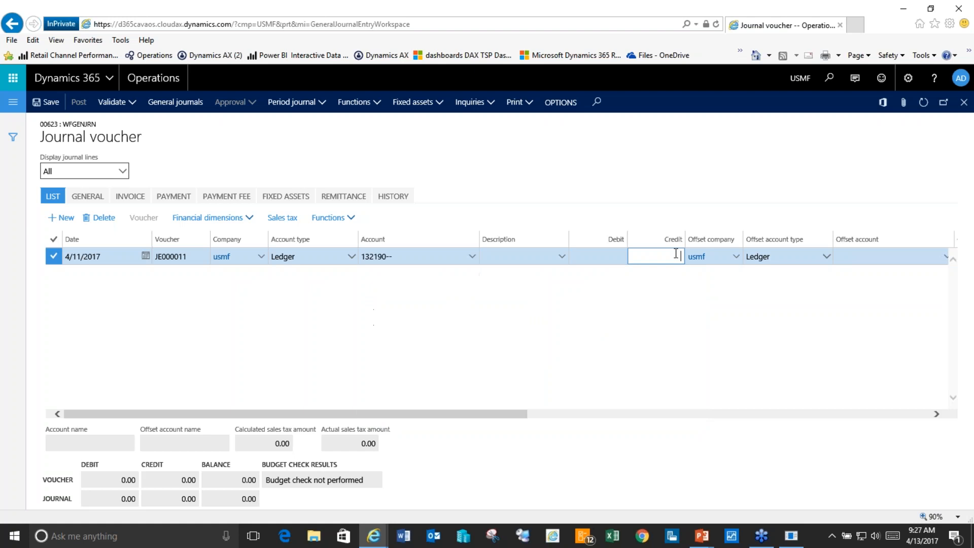
pyautogui.click(615, 252)
pyautogui.write('1000')
pyautogui.press('Tab')
pyautogui.click(871, 256)
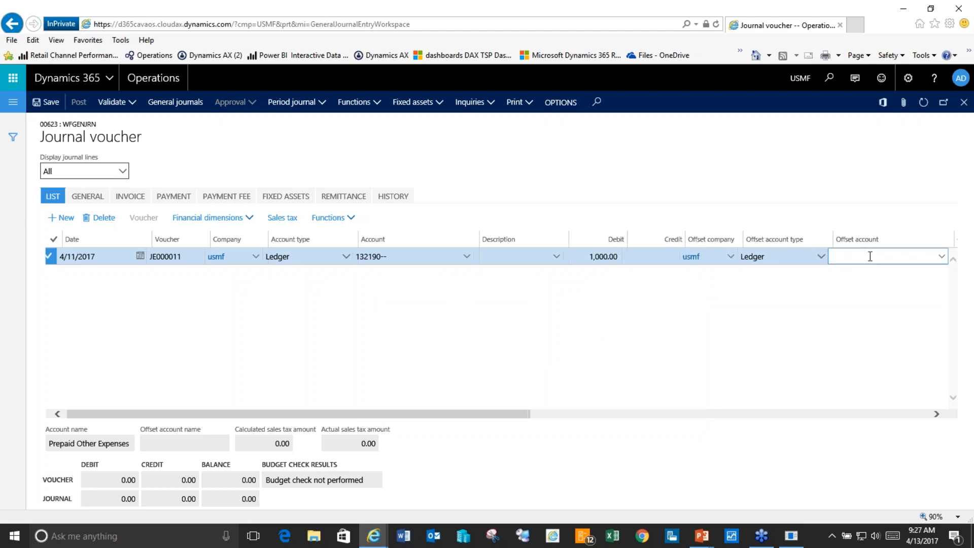
# Step: Search main accounts for 606 and choose 606500 Postage Expense as the line's offset account
pyautogui.click(942, 258)
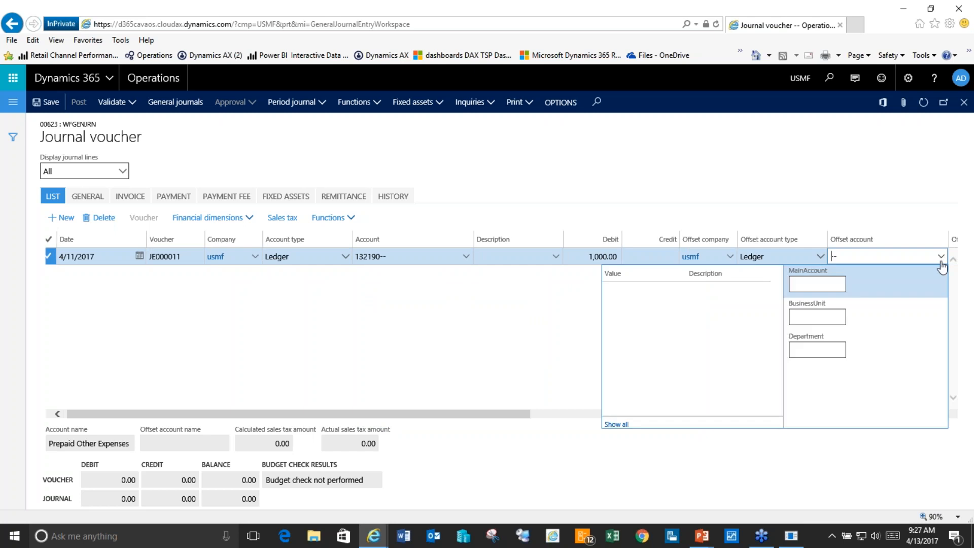
pyautogui.click(817, 283)
pyautogui.write('606')
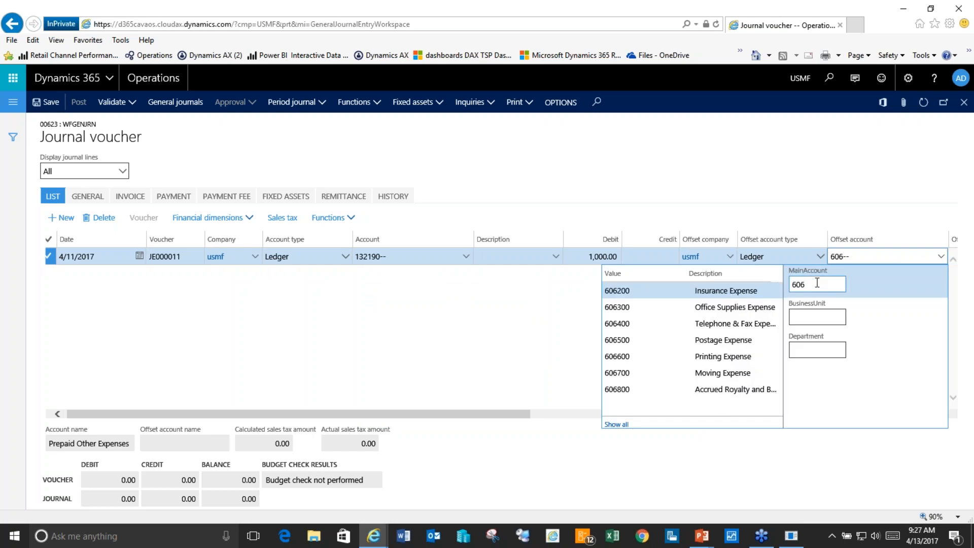
pyautogui.click(644, 337)
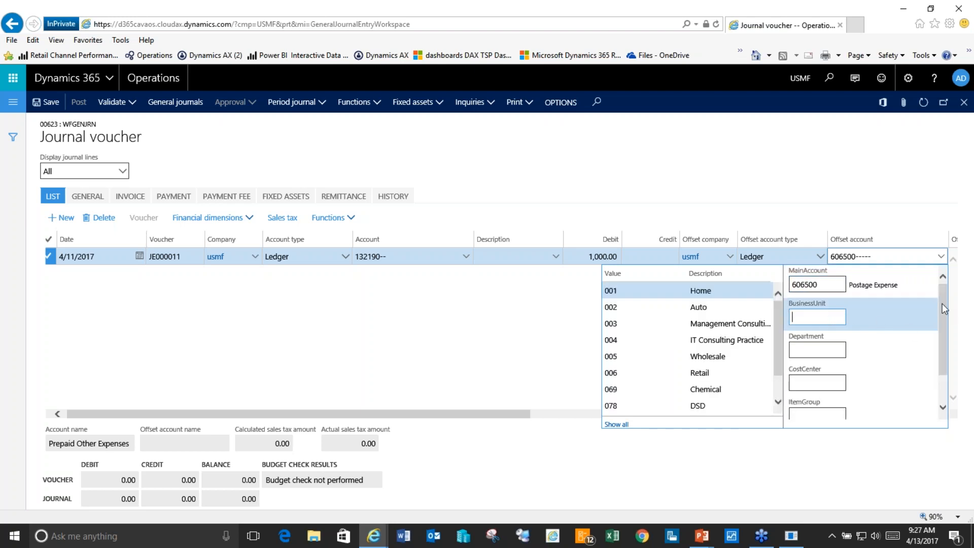
pyautogui.moveTo(942, 303)
pyautogui.mouseDown()
pyautogui.moveTo(942, 335)
pyautogui.moveTo(939, 297)
pyautogui.moveTo(937, 318)
pyautogui.mouseUp()
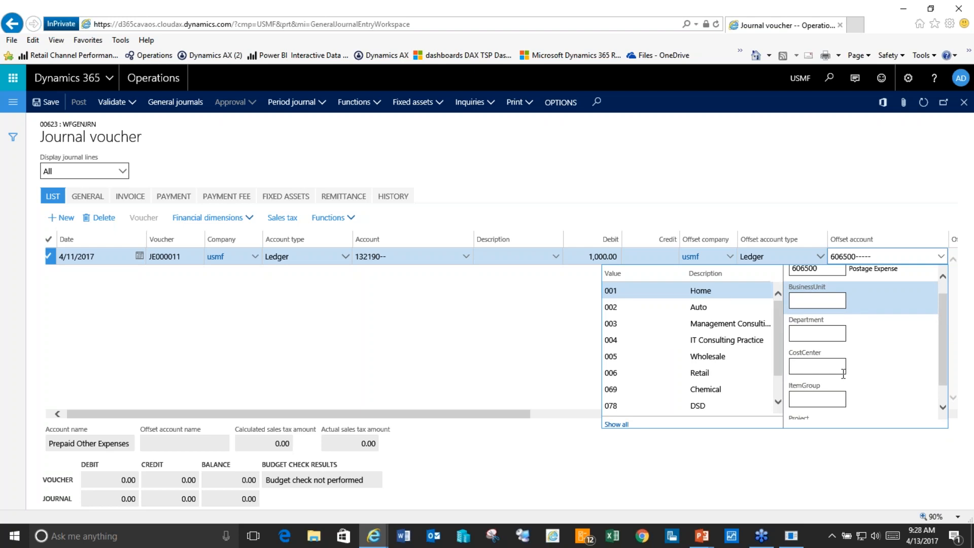
pyautogui.moveTo(941, 361); pyautogui.dragTo(942, 383)
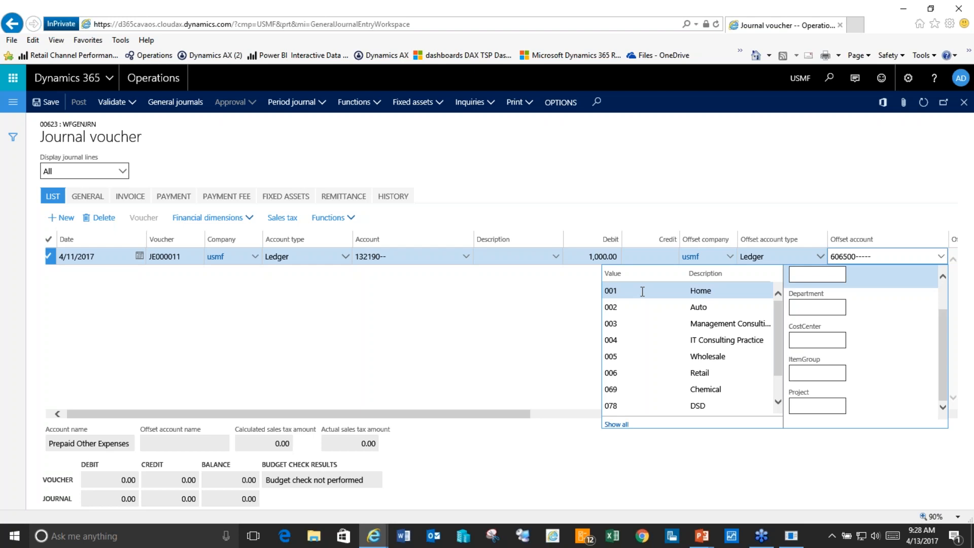
pyautogui.click(731, 212)
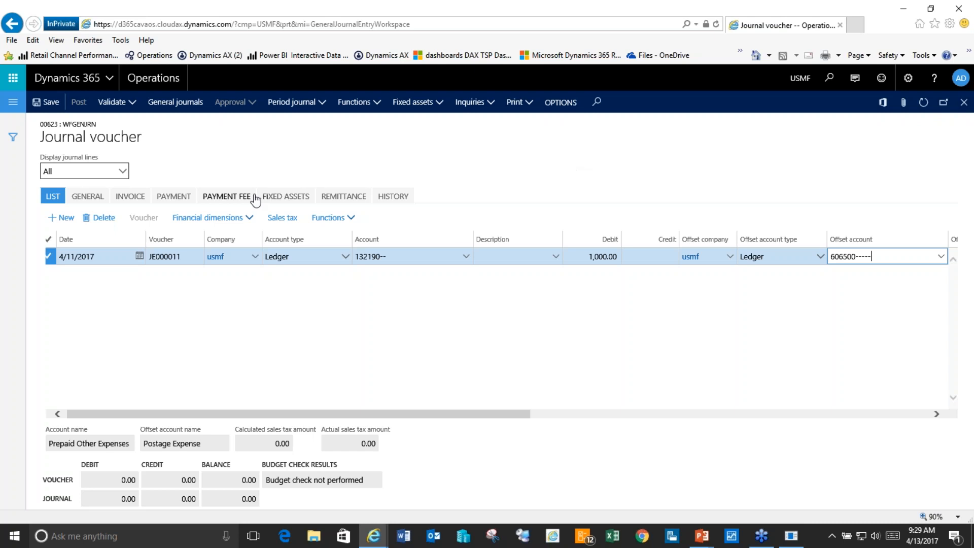
# Step: Go back from the journal voucher to the Operations default dashboard
pyautogui.click(148, 80)
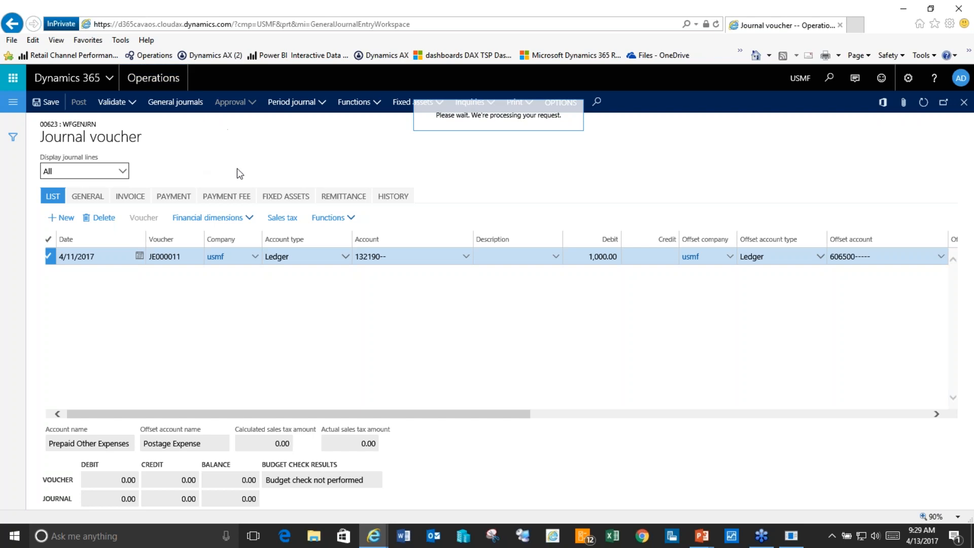
pyautogui.click(145, 77)
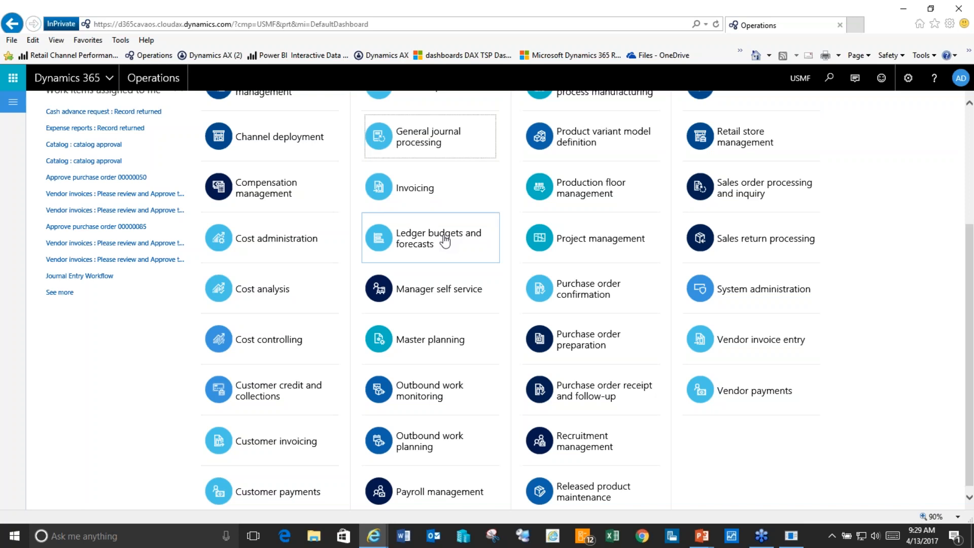
# Step: In Ledger budgets and forecasts, launch the Actual vs Budget Expenses Power BI tile in its own window
pyautogui.click(445, 241)
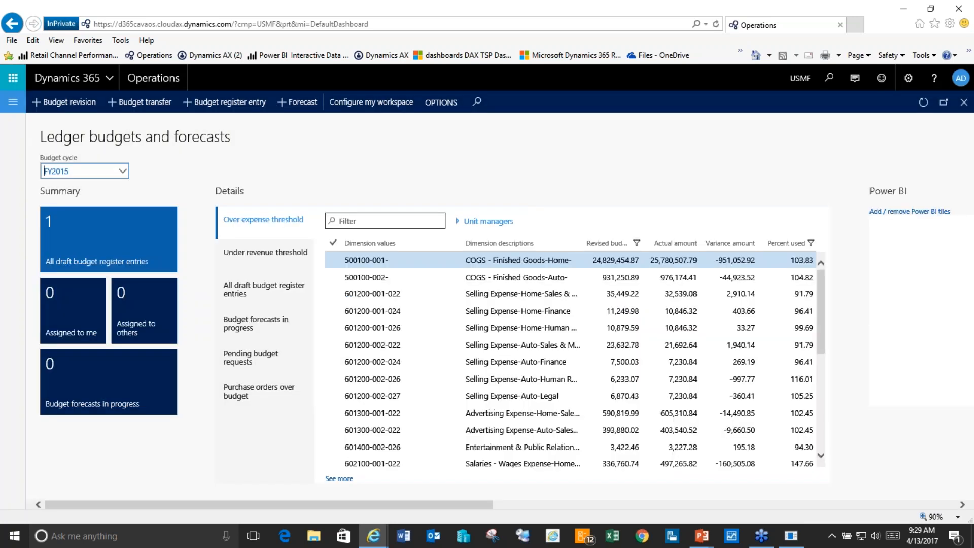
pyautogui.click(138, 231)
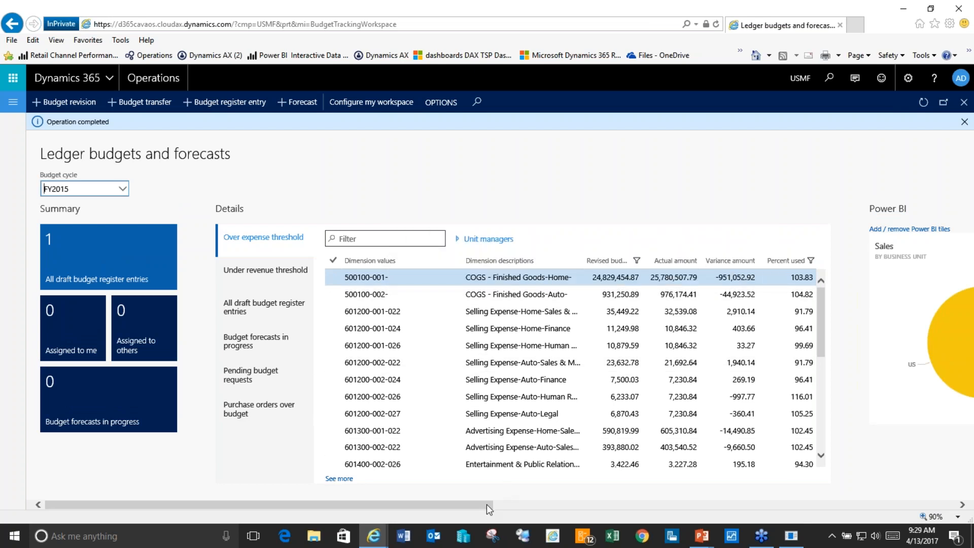
pyautogui.moveTo(486, 504); pyautogui.dragTo(705, 505)
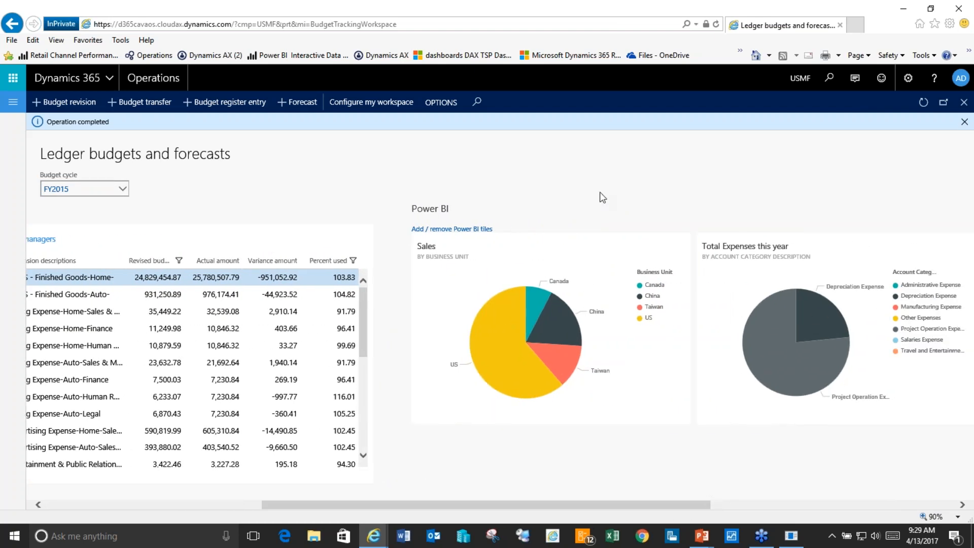
pyautogui.moveTo(668, 505); pyautogui.dragTo(755, 502)
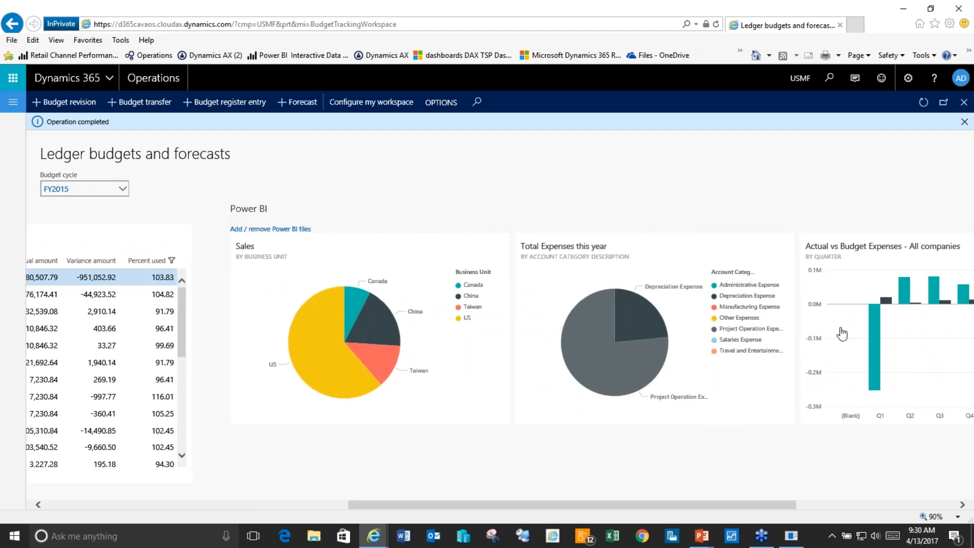
pyautogui.moveTo(599, 369)
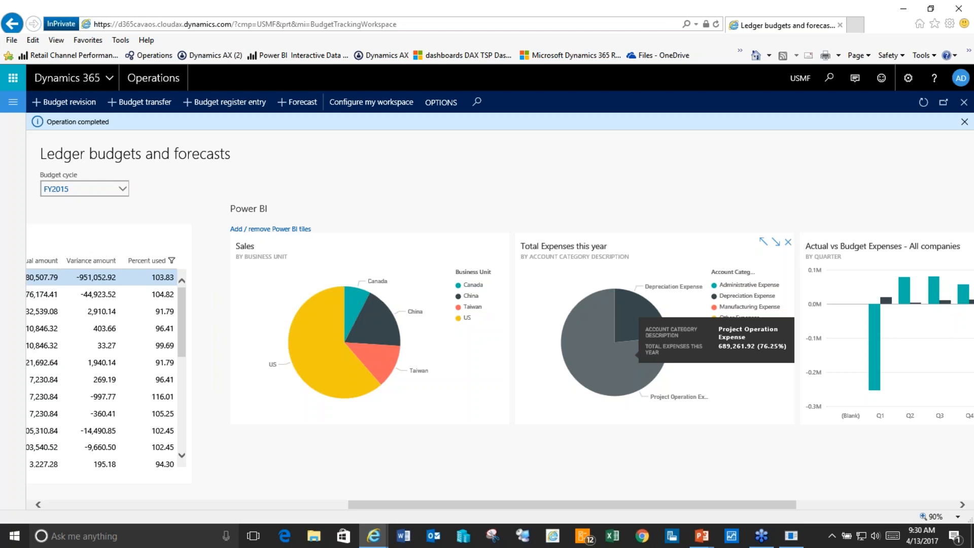
pyautogui.hscroll(2, 500, 345)
pyautogui.click(517, 351)
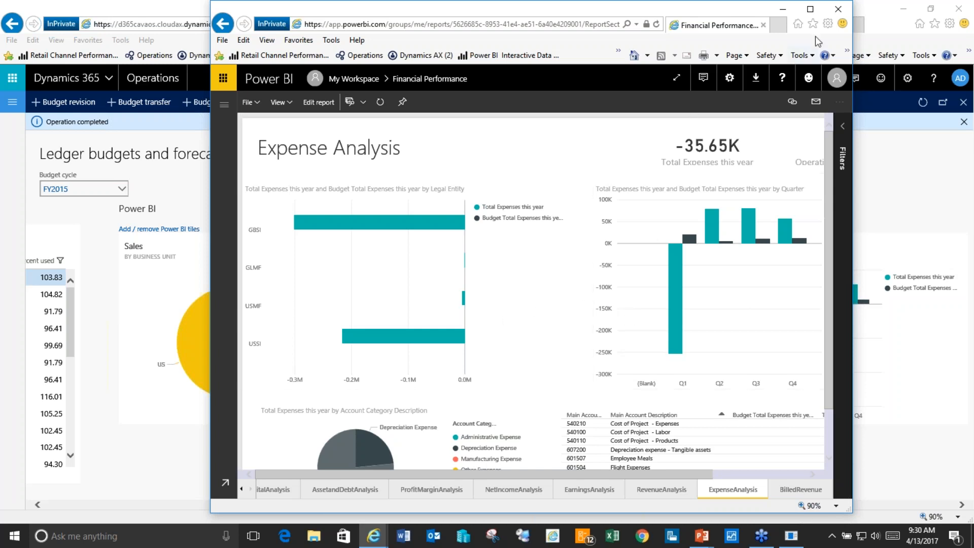
# Step: Maximize the Expense Analysis report, then drill the quarterly expense chart to periods and back up
pyautogui.click(810, 10)
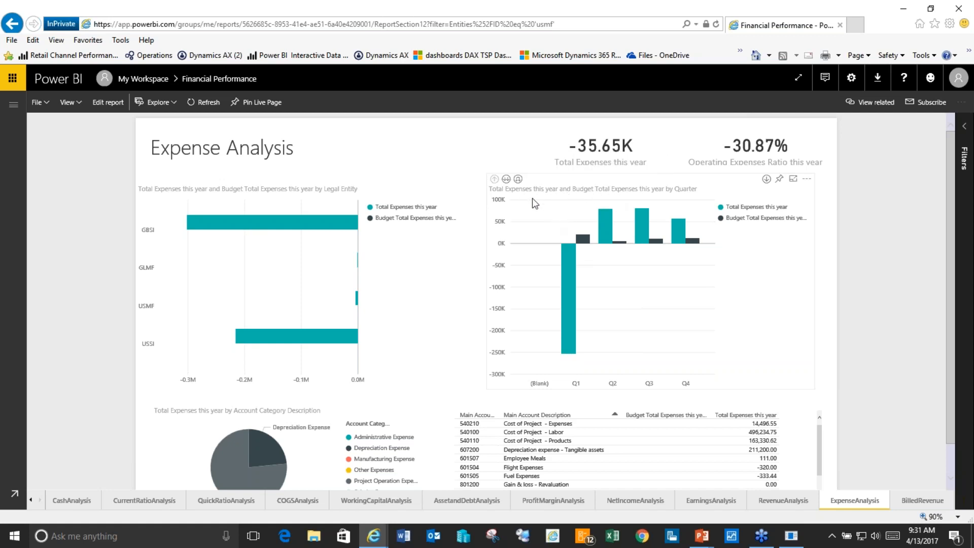
pyautogui.click(506, 178)
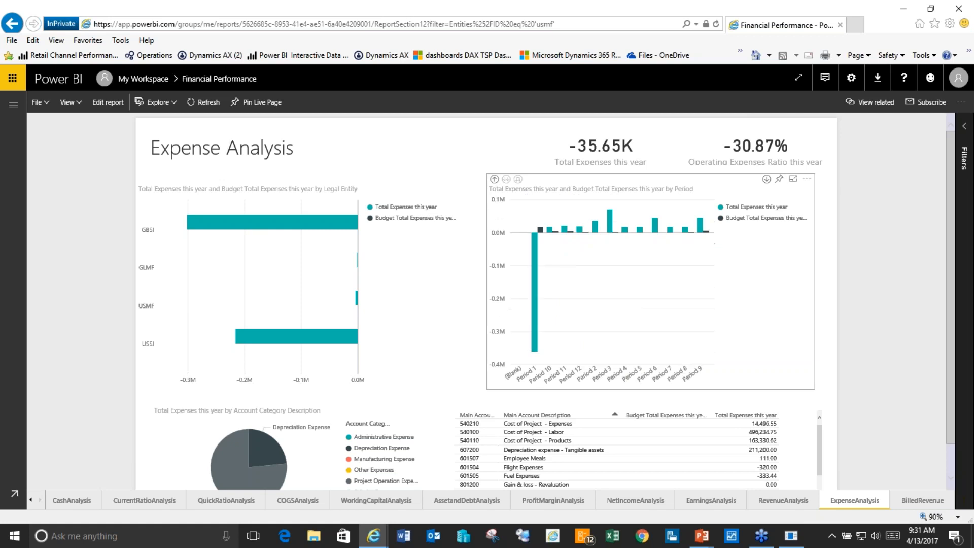
pyautogui.click(494, 179)
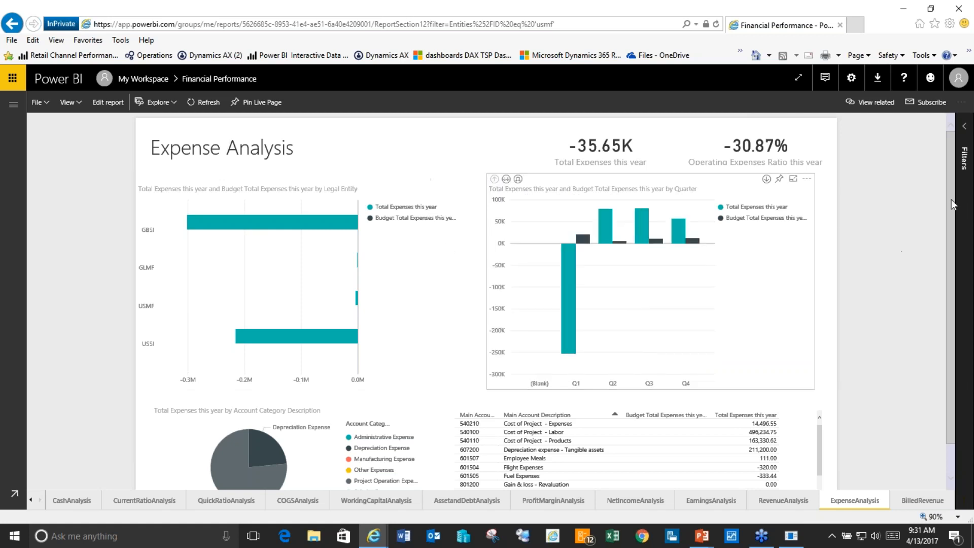
pyautogui.moveTo(953, 204); pyautogui.dragTo(953, 232)
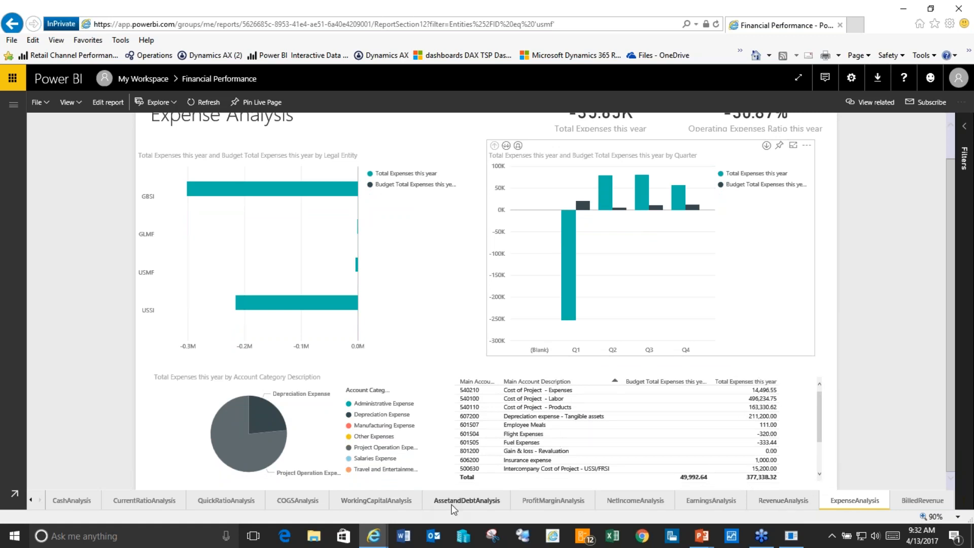
# Step: Browse the RevenueAnalysis, CashAnalysis and CurrentRatioAnalysis pages of the Financial Performance report
pyautogui.click(766, 502)
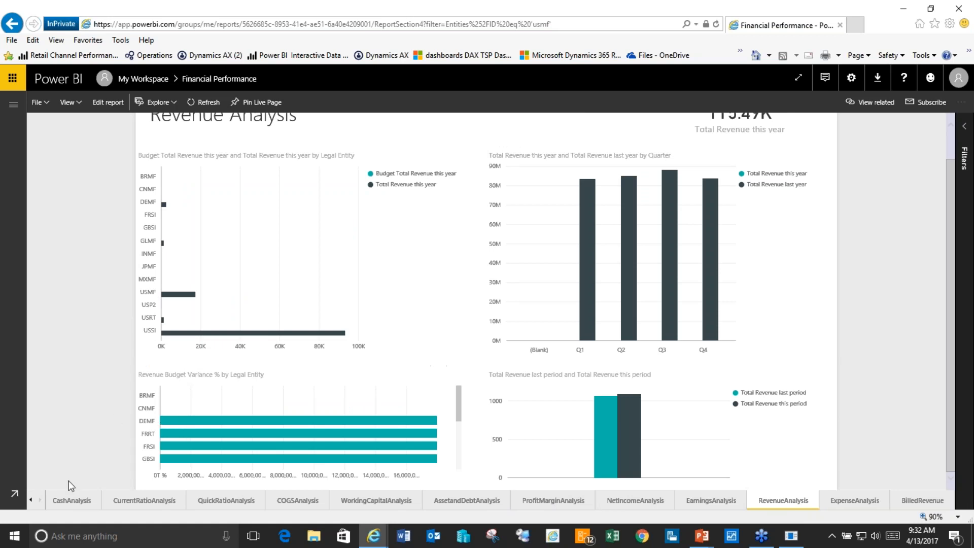
pyautogui.click(72, 500)
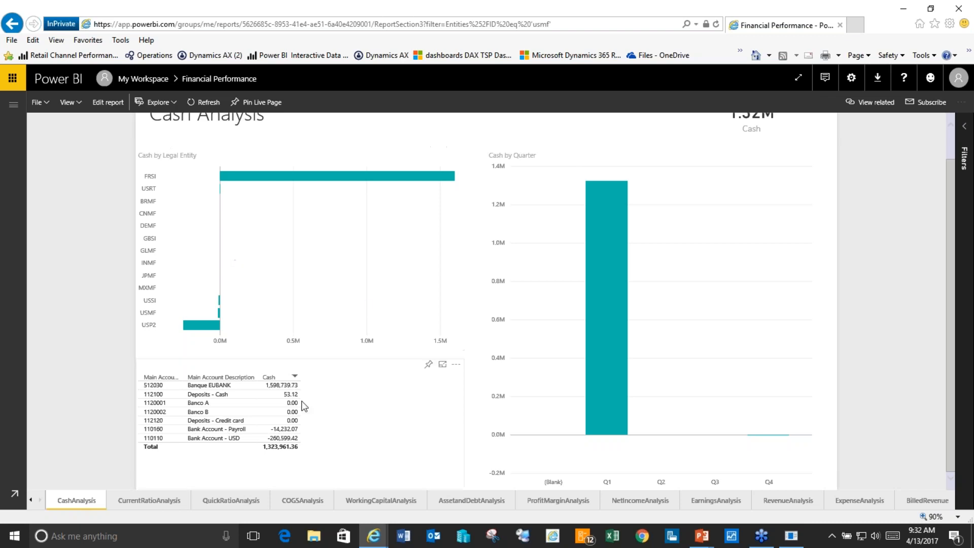
pyautogui.moveTo(626, 281)
pyautogui.click(134, 501)
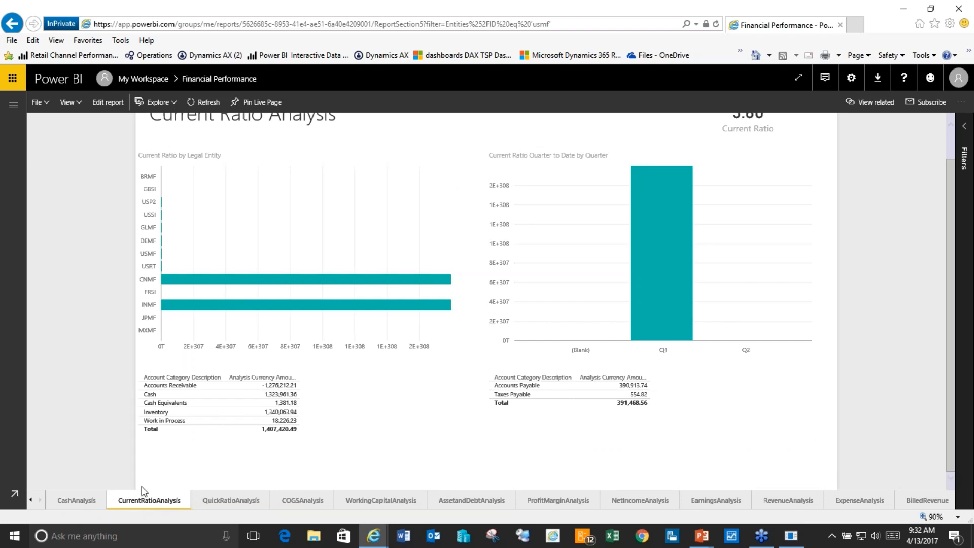
pyautogui.click(13, 105)
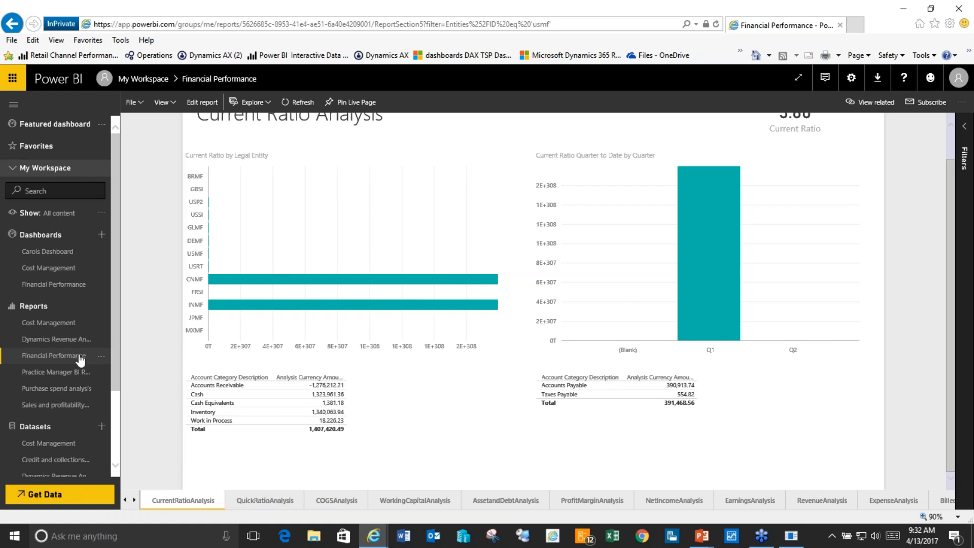
# Step: View Purchase spend analysis by product, then open Dynamics Revenue Analysis on SalesAnalysis
pyautogui.click(57, 392)
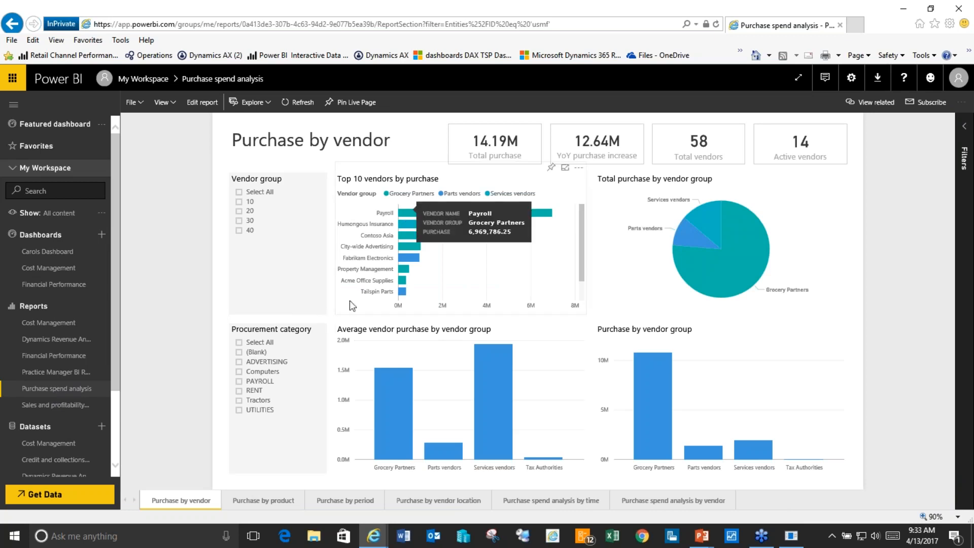
pyautogui.click(272, 498)
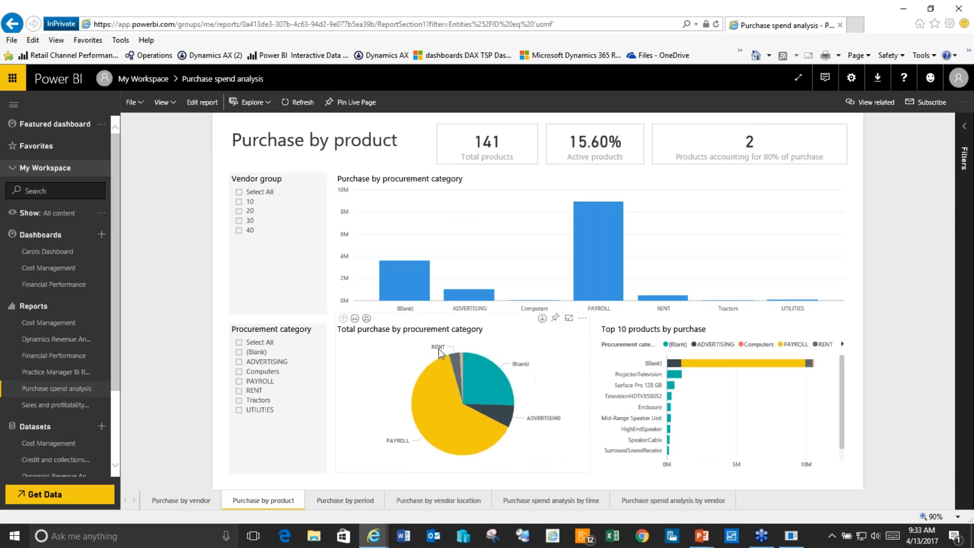
pyautogui.click(77, 340)
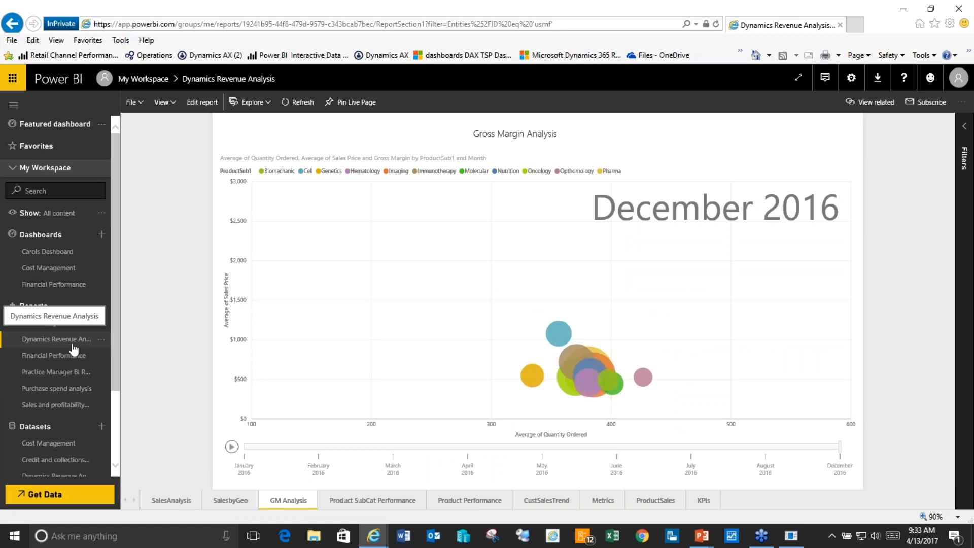
pyautogui.click(164, 500)
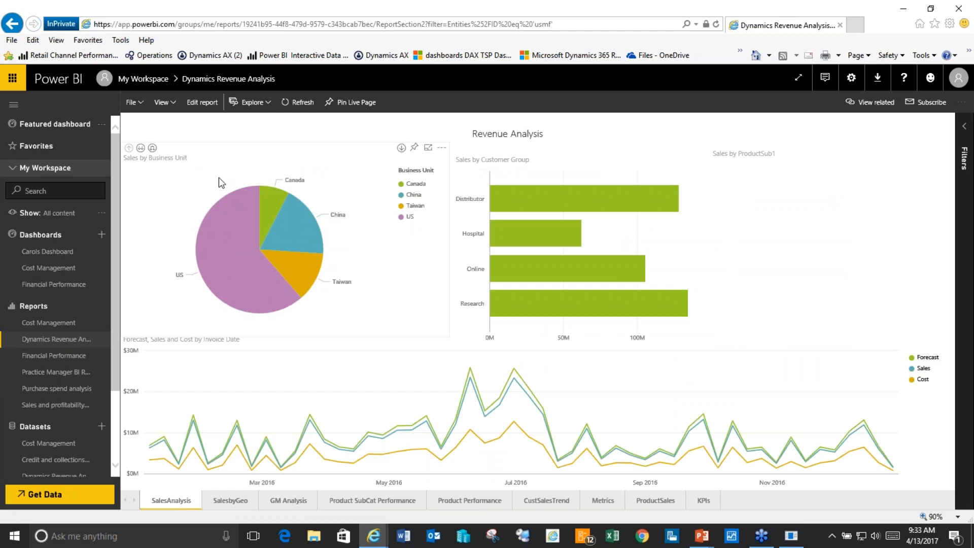
# Step: Drill the sales pie from Business Unit through Product Subcategory down to ProductSub2
pyautogui.click(141, 147)
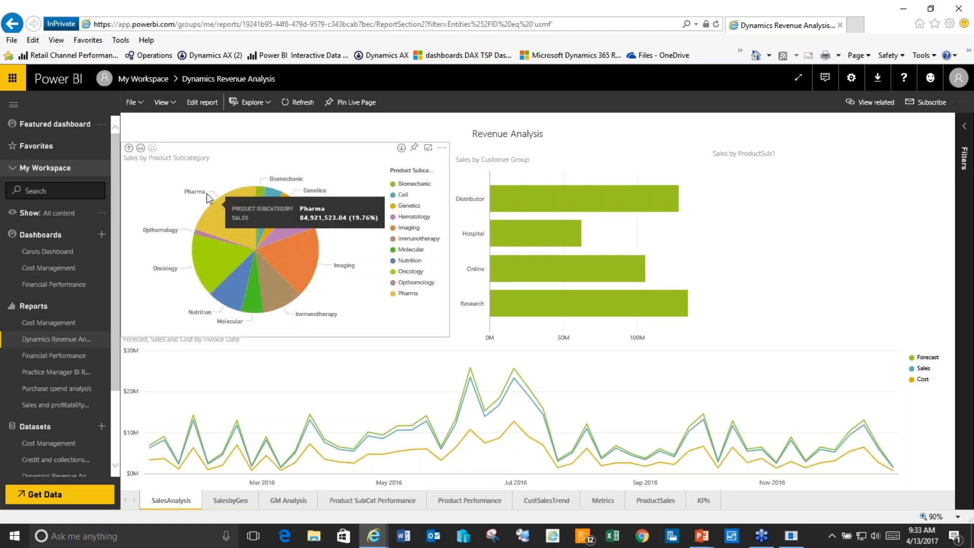
pyautogui.click(141, 148)
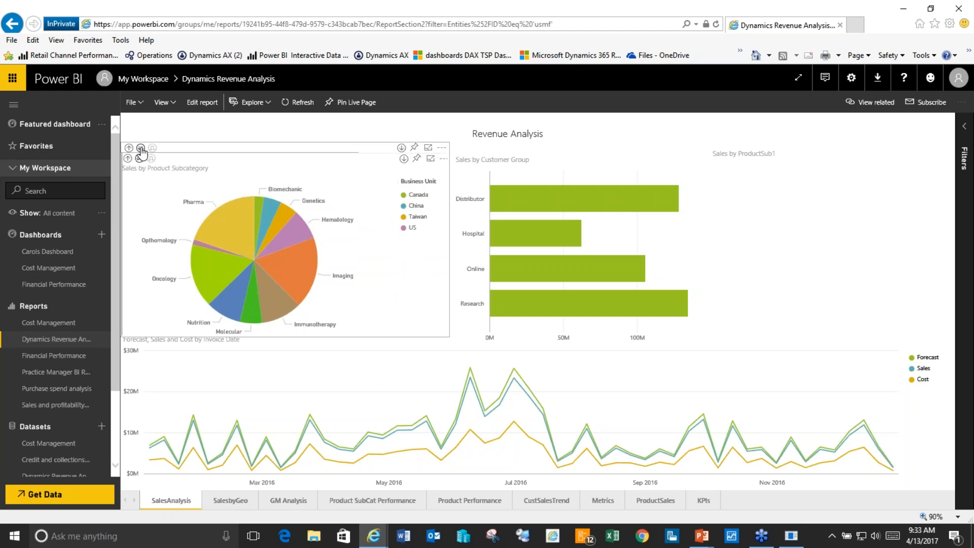
pyautogui.click(139, 159)
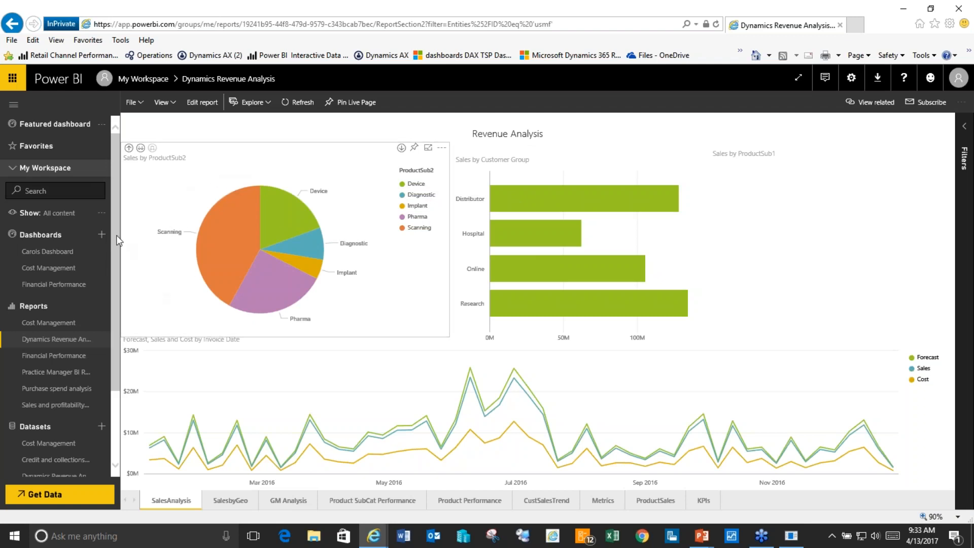
pyautogui.moveTo(117, 236); pyautogui.dragTo(110, 281)
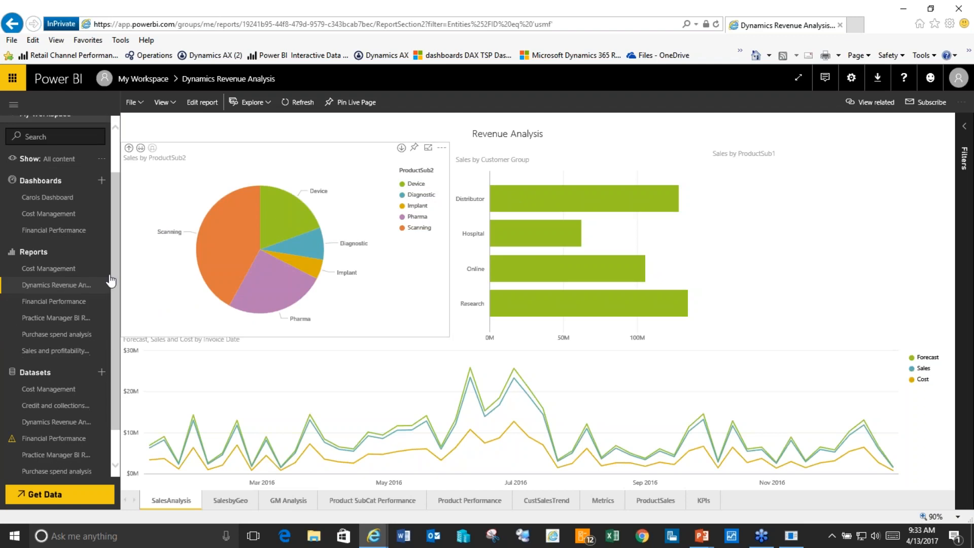
# Step: Start a new report from the Dynamics Revenue Analysis dataset with a Sales chart and a duplicate beside it
pyautogui.click(47, 423)
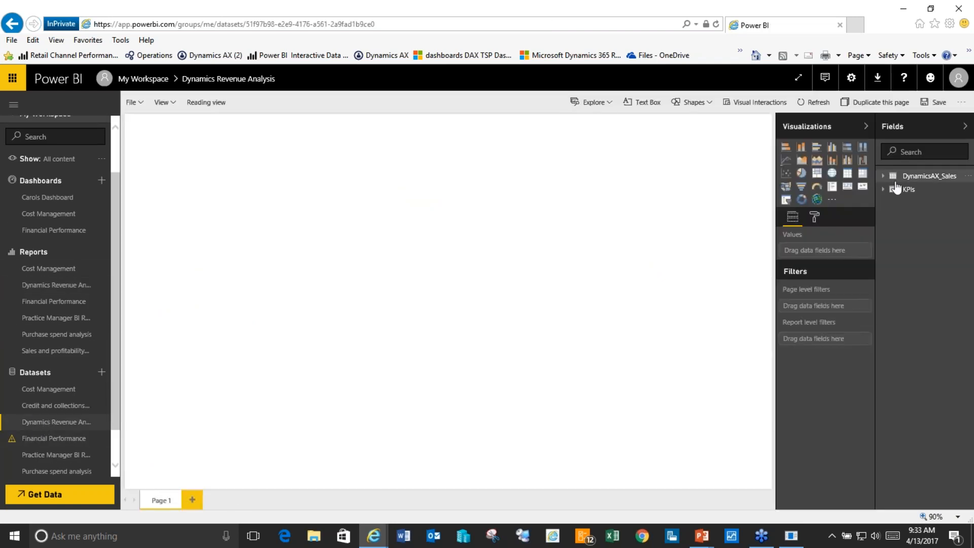
pyautogui.click(884, 178)
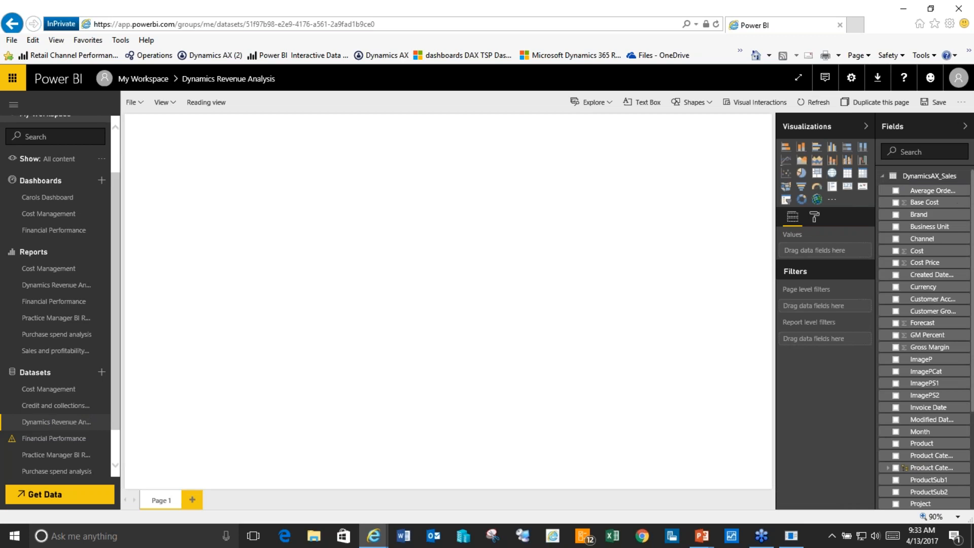
pyautogui.scroll(-1, 972, 198)
pyautogui.scroll(-2, 971, 214)
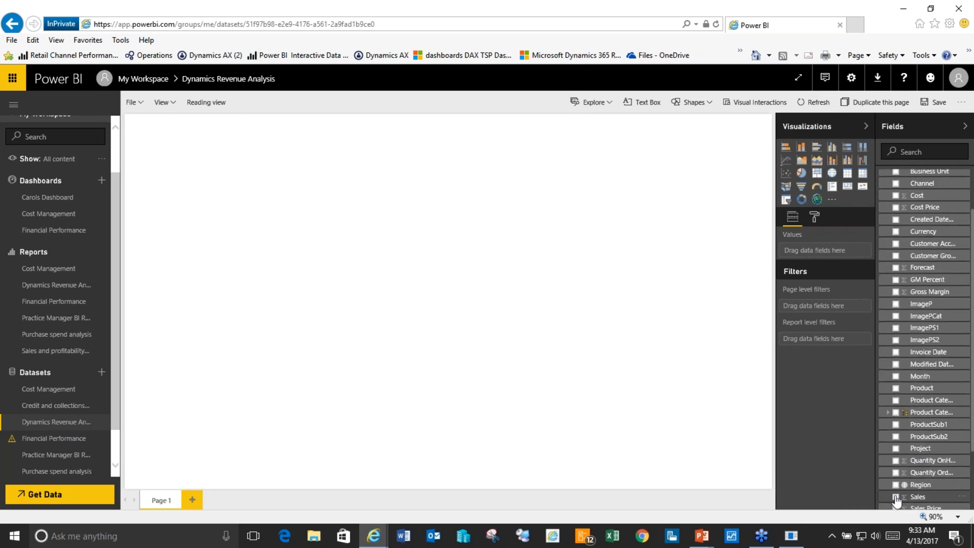
pyautogui.click(896, 497)
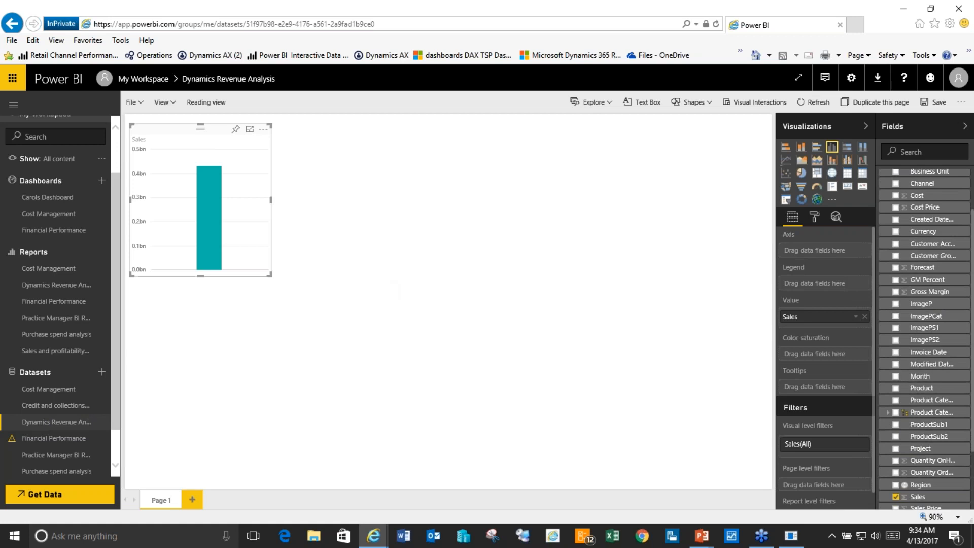
pyautogui.moveTo(267, 274); pyautogui.dragTo(339, 298)
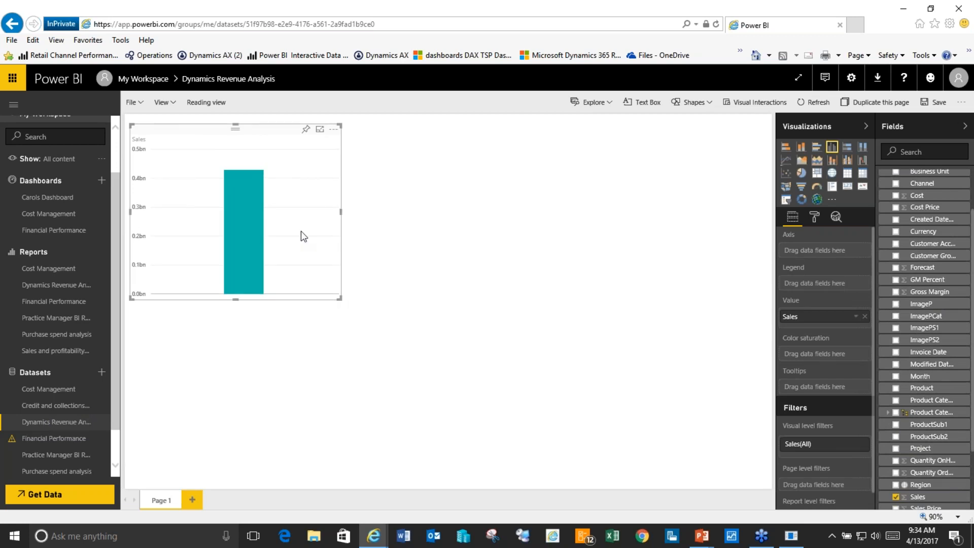
pyautogui.hotkey('ctrl', 'c')
pyautogui.hotkey('ctrl', 'v')
pyautogui.moveTo(303, 236); pyautogui.dragTo(559, 225)
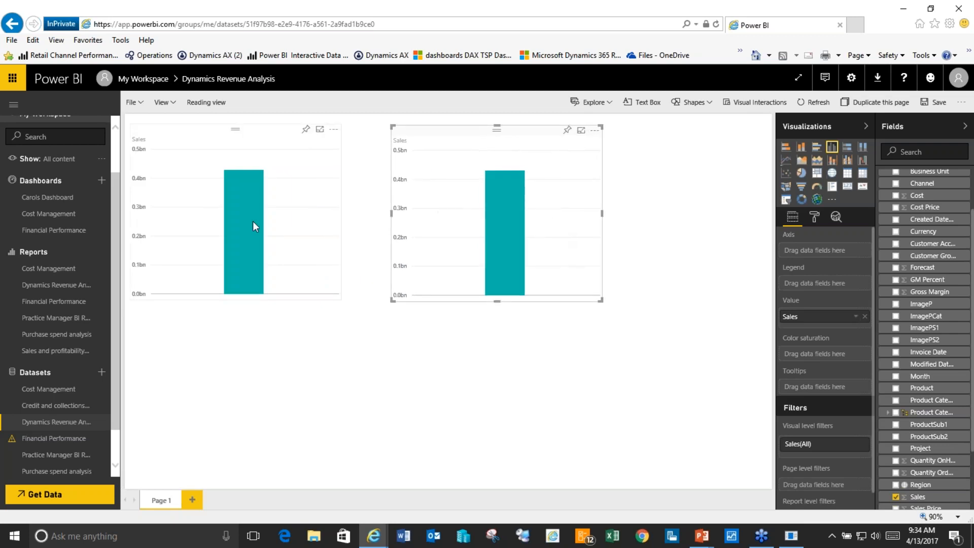
# Step: Make the first chart a Sales by Business Unit pie and break the copy down by Product Category
pyautogui.click(284, 202)
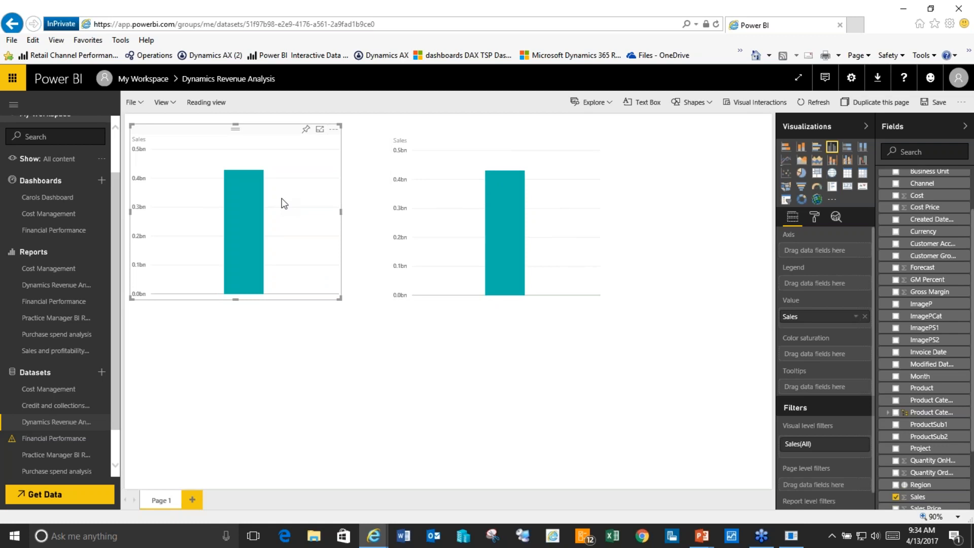
pyautogui.click(897, 172)
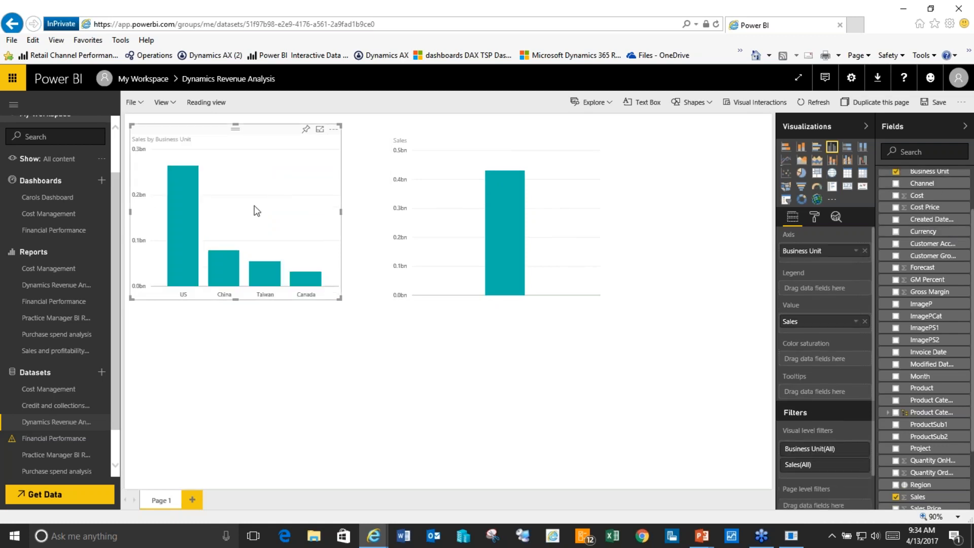
pyautogui.click(801, 175)
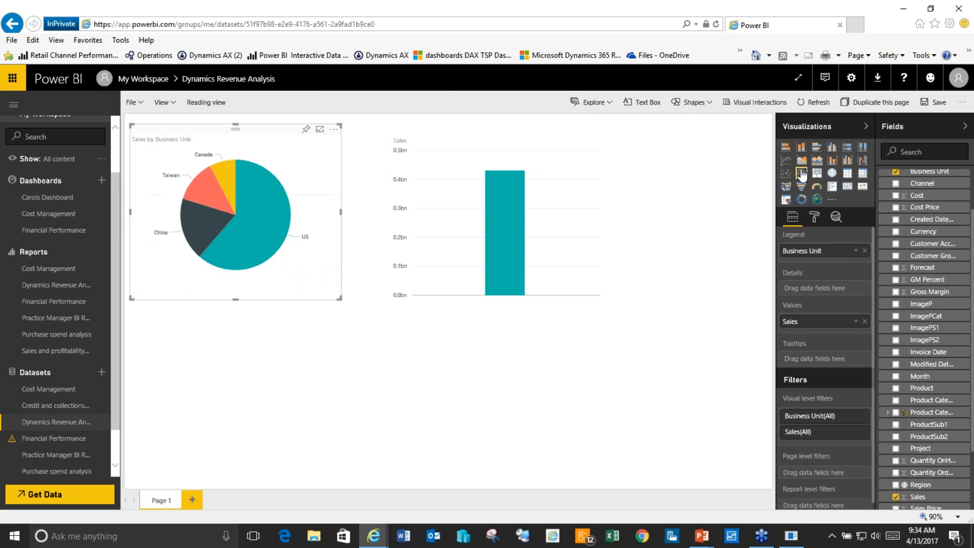
pyautogui.click(477, 215)
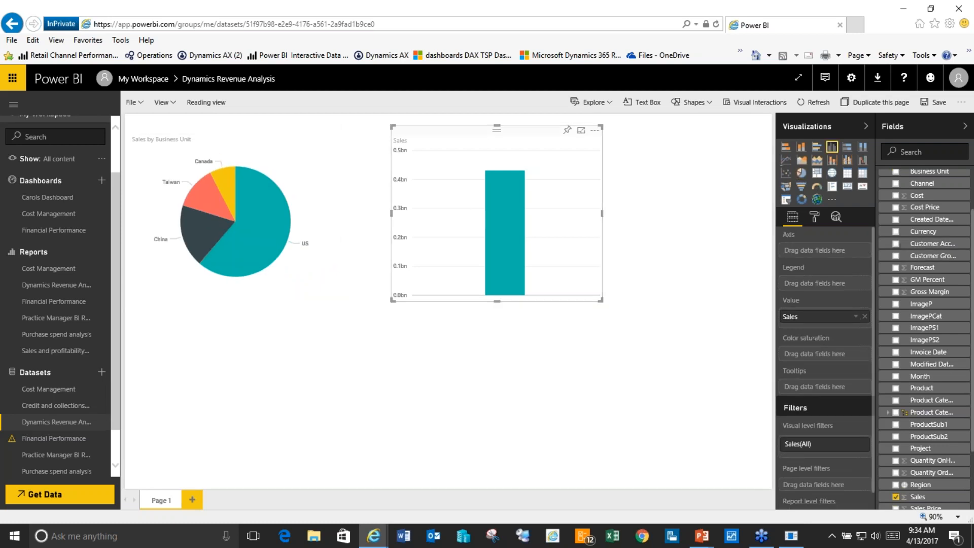
pyautogui.click(896, 400)
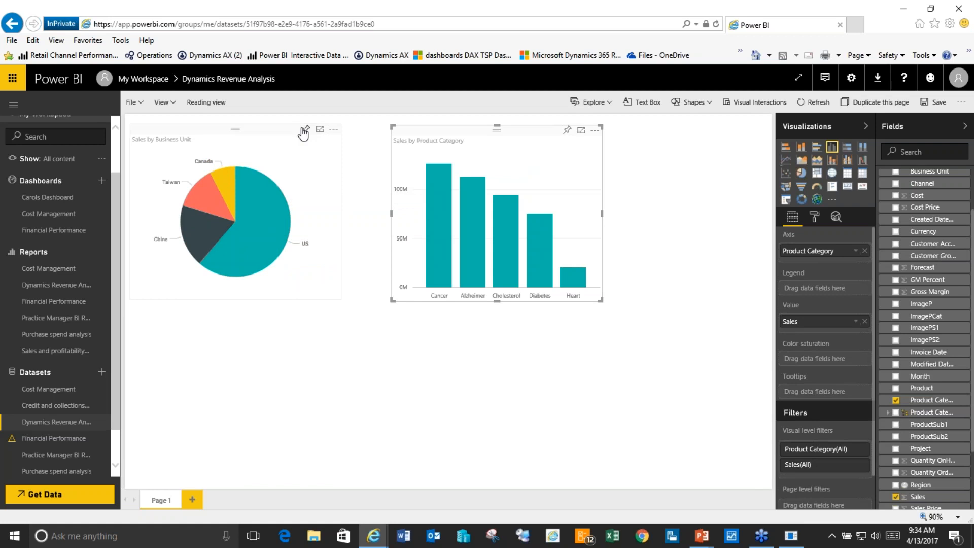
# Step: Save the new report as 'sales analysis' in My Workspace
pyautogui.click(139, 102)
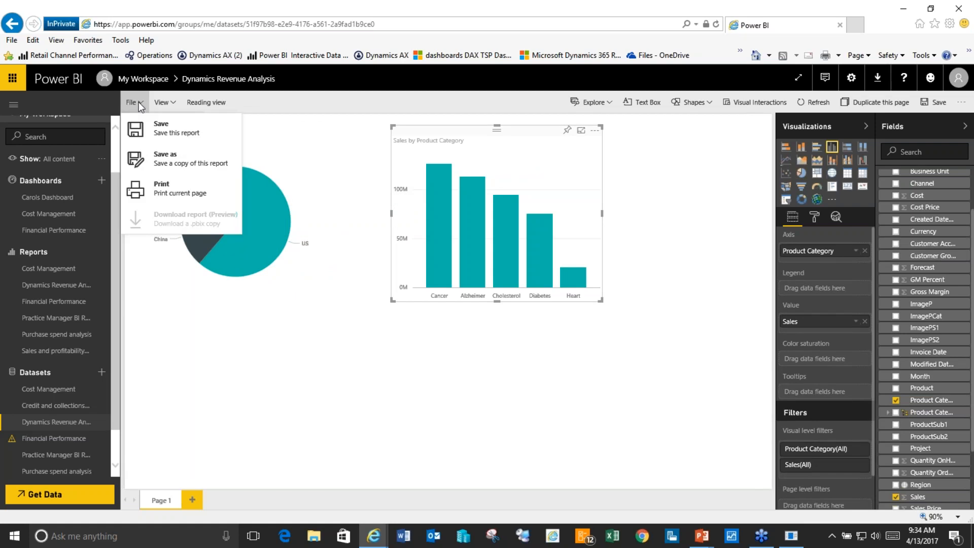
pyautogui.click(173, 131)
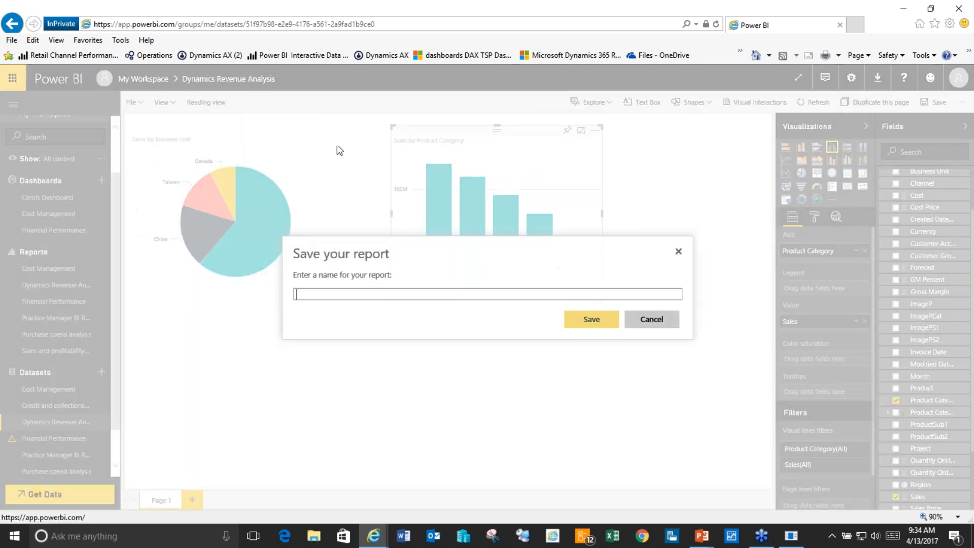
pyautogui.write('s')
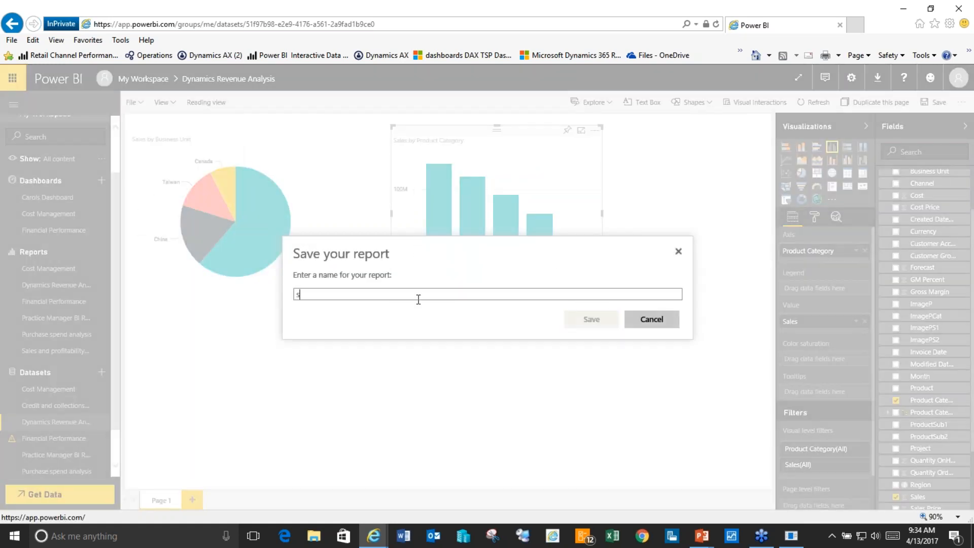
pyautogui.write('ales analysis')
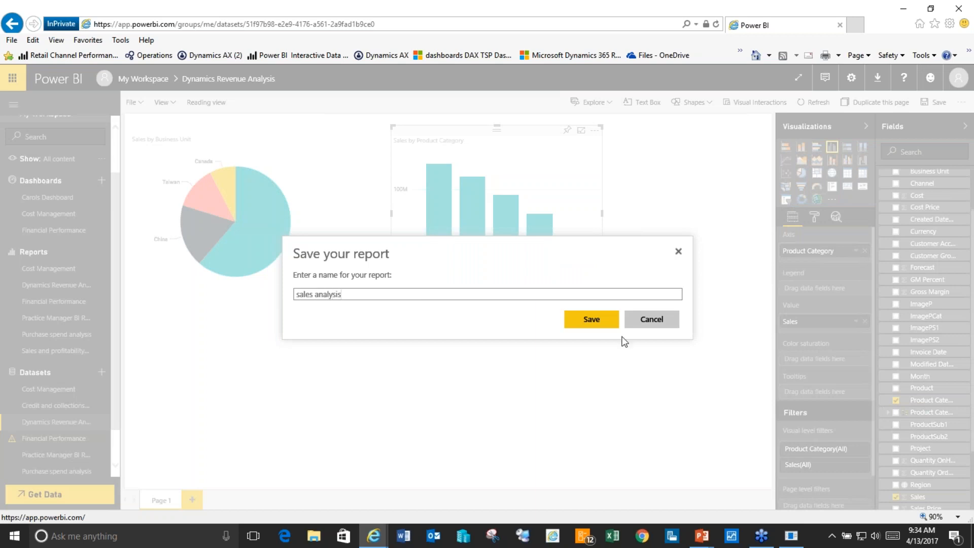
pyautogui.click(592, 324)
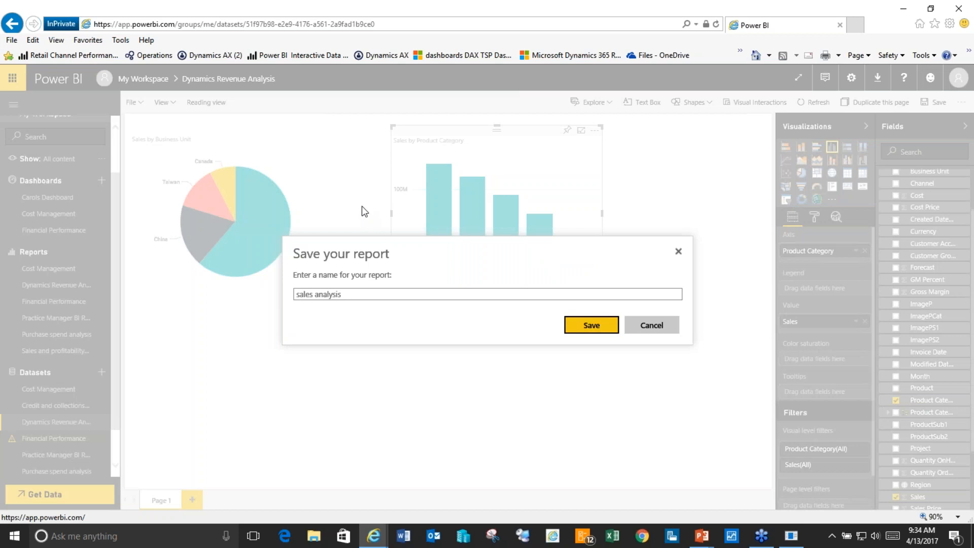
pyautogui.click(584, 325)
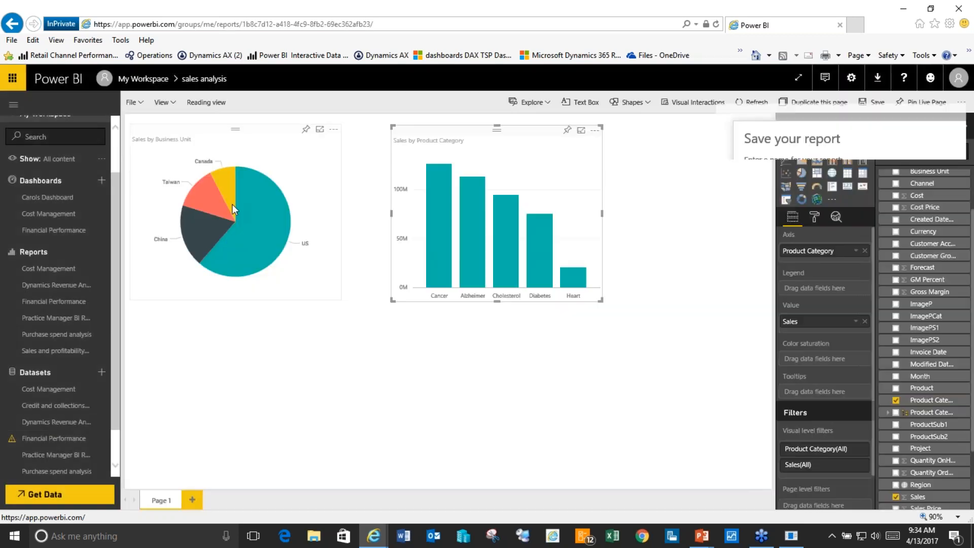
# Step: Save the report as sales analysis, highlight the US pie slice, and open the pie chart's pin options
pyautogui.click(136, 102)
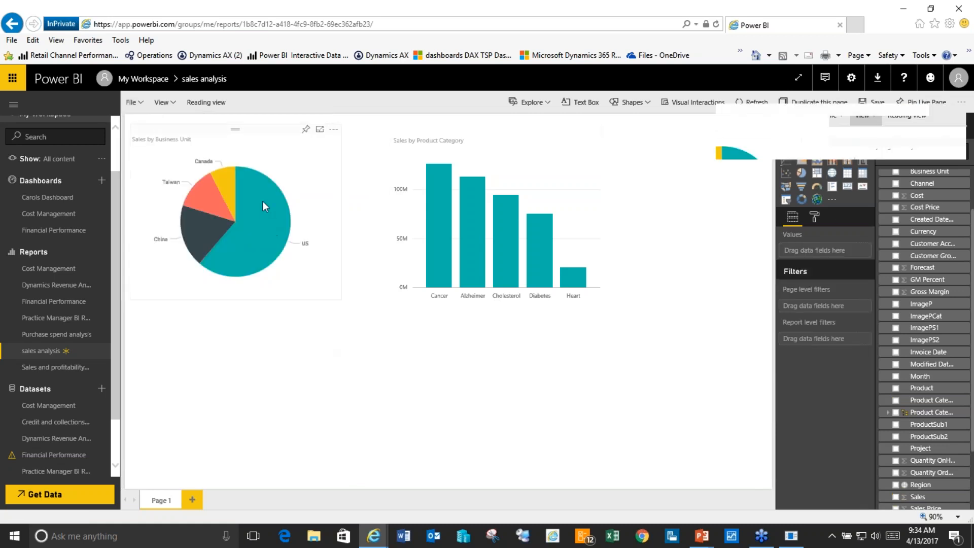
pyautogui.click(263, 201)
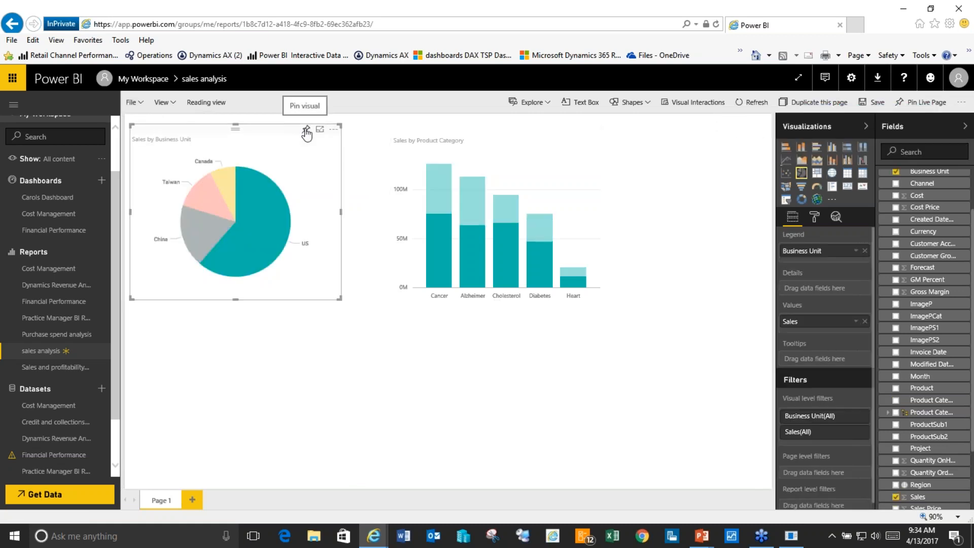
pyautogui.click(306, 129)
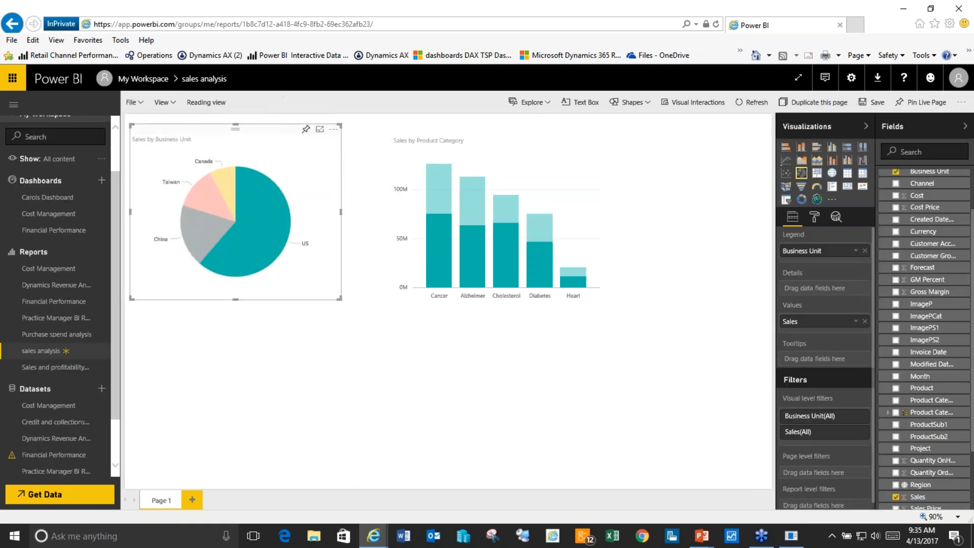
pyautogui.click(306, 130)
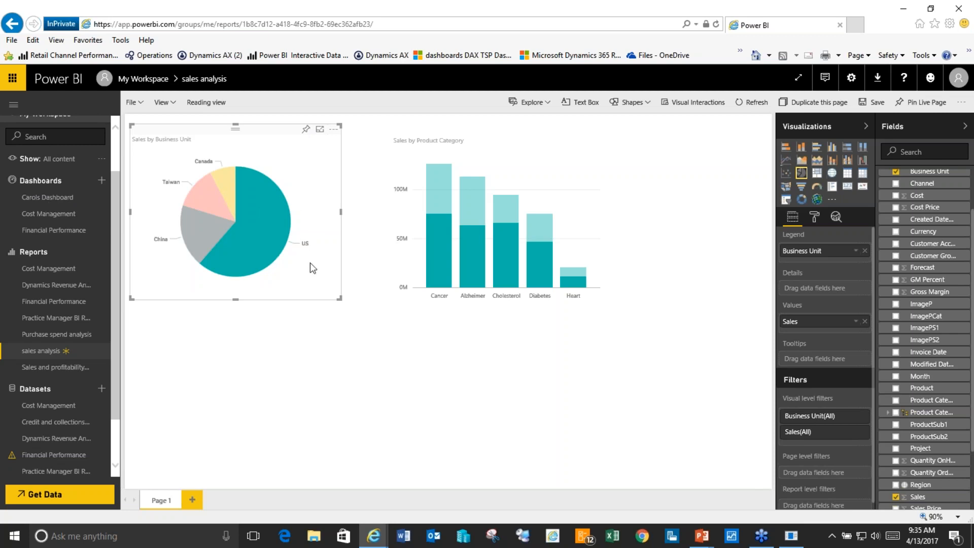
# Step: Minimize Power BI and open the Power BI tile catalog in the Ledger budgets and forecasts workspace
pyautogui.click(905, 11)
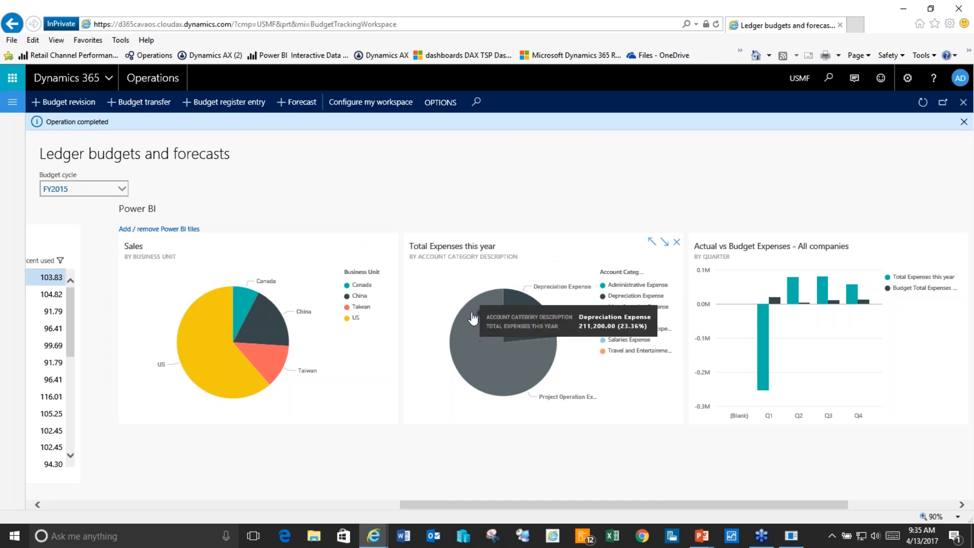
pyautogui.click(177, 230)
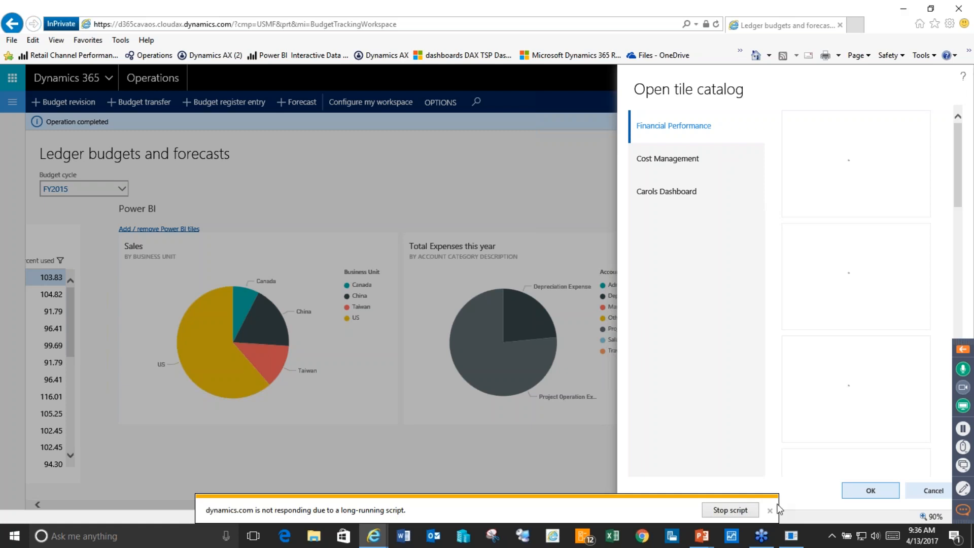
# Step: Force-close the frozen Ledger budgets and forecasts browser window and exit the slide show
pyautogui.click(790, 540)
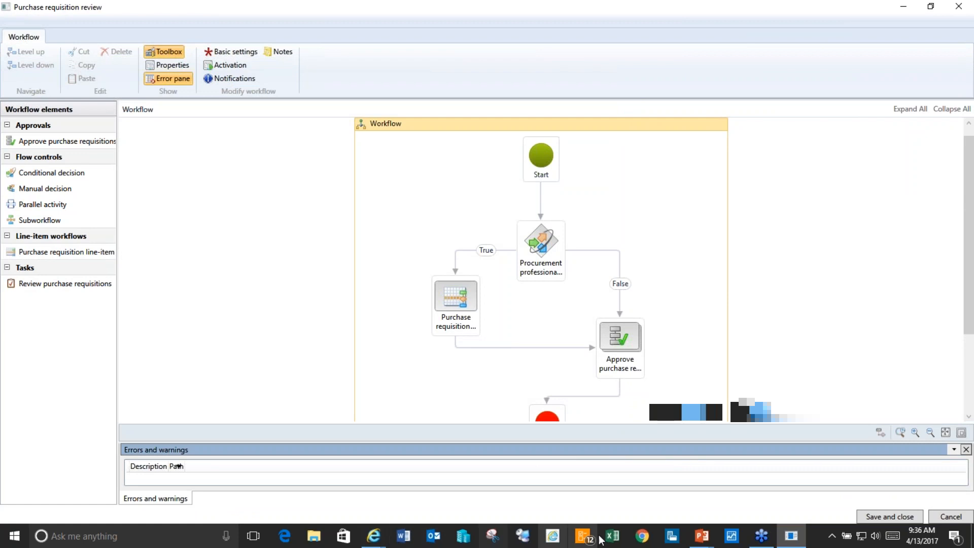
pyautogui.moveTo(374, 540)
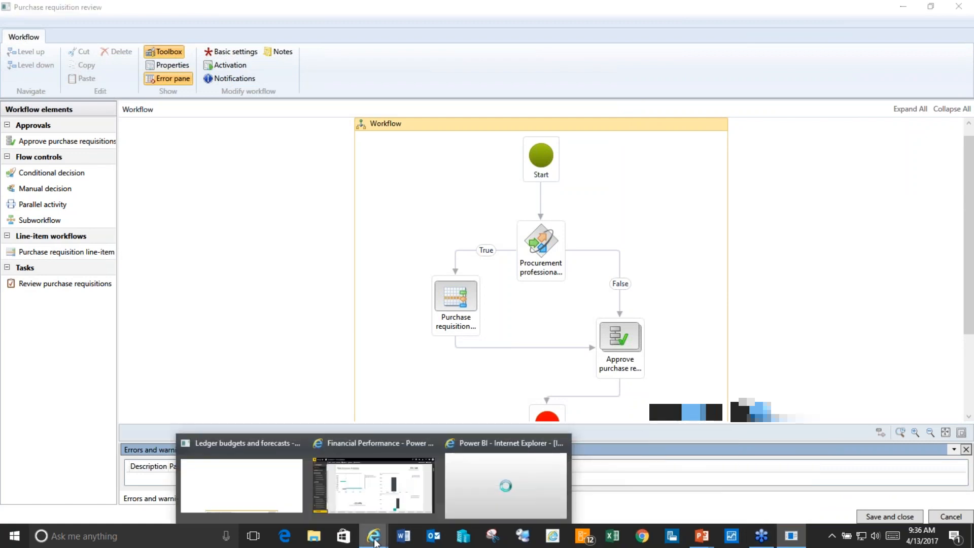
pyautogui.click(256, 495)
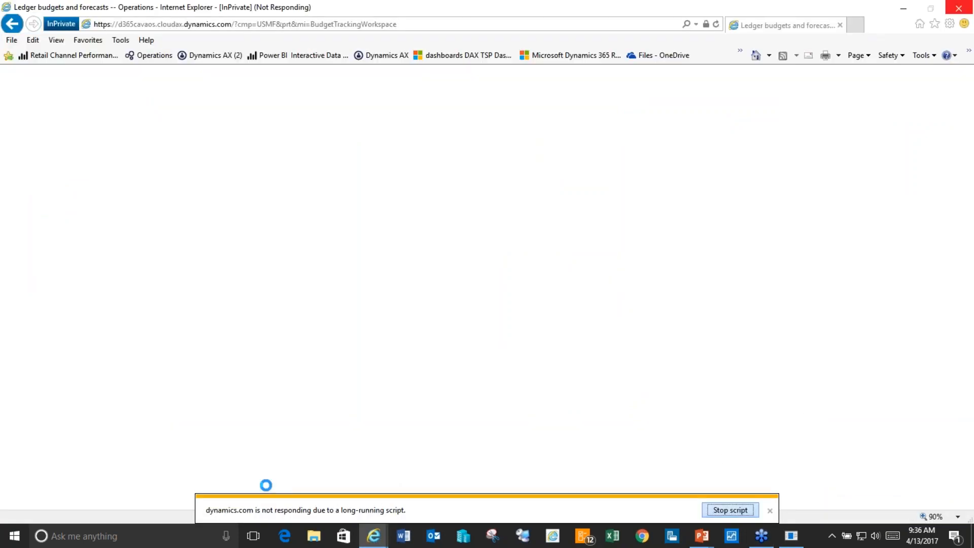
pyautogui.click(960, 9)
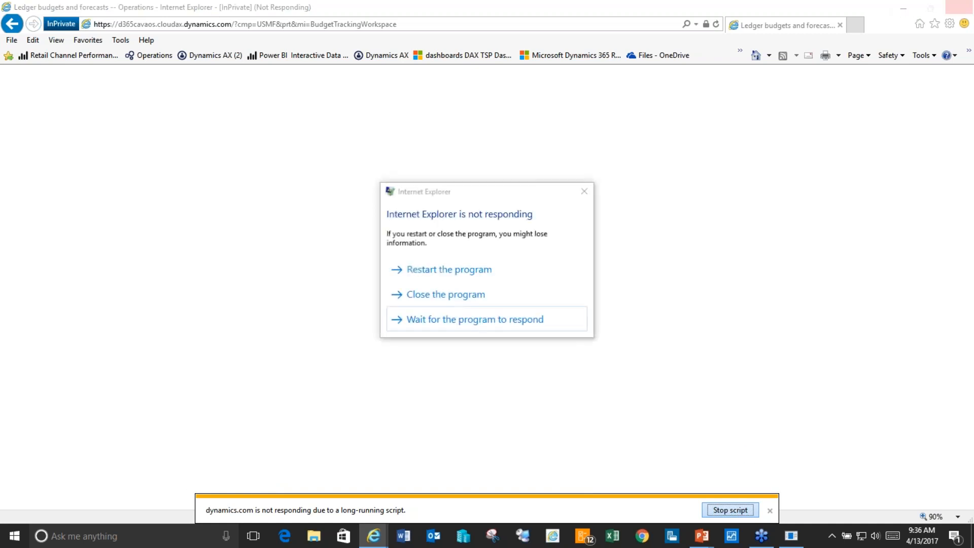
pyautogui.click(453, 296)
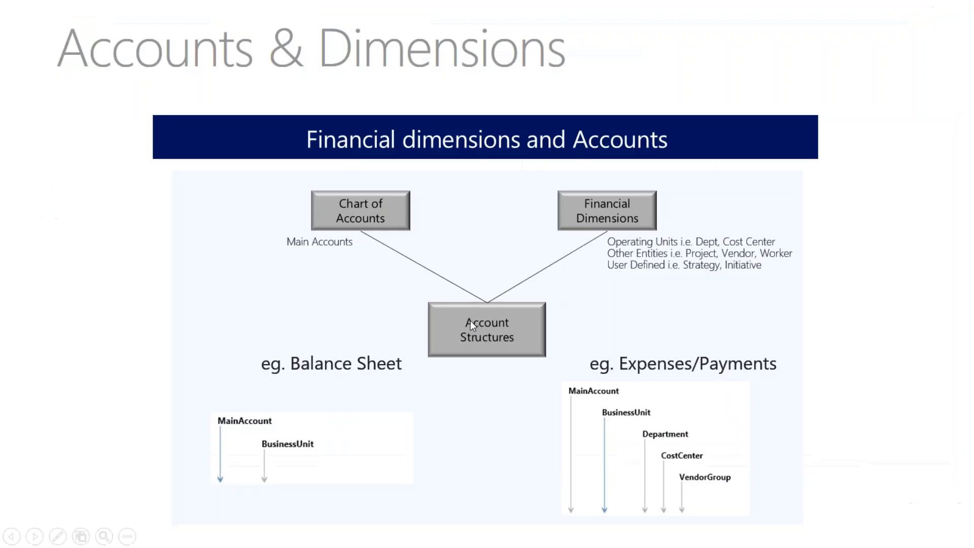
pyautogui.press('Escape')
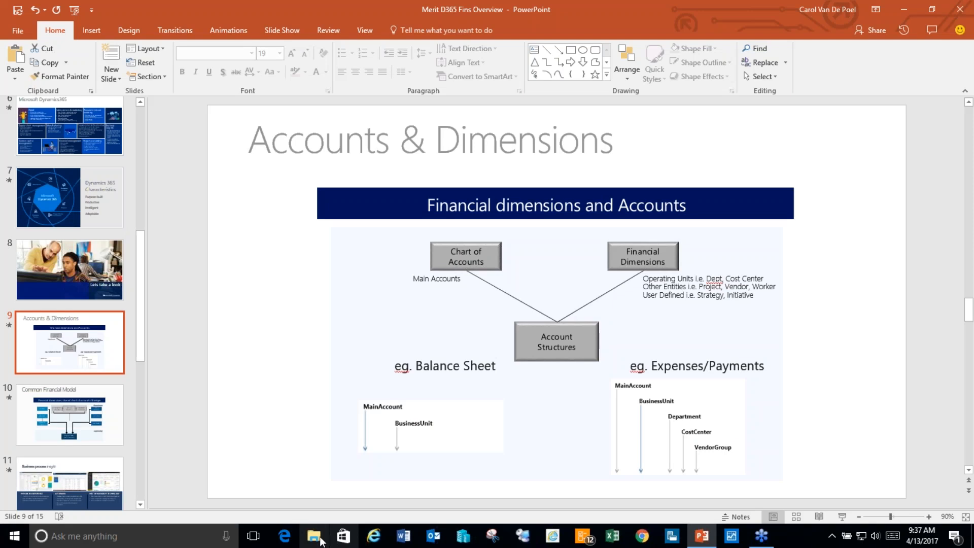
# Step: Open an InPrivate Internet Explorer window on the Operations sign-in page
pyautogui.rightClick(373, 539)
pyautogui.click(432, 438)
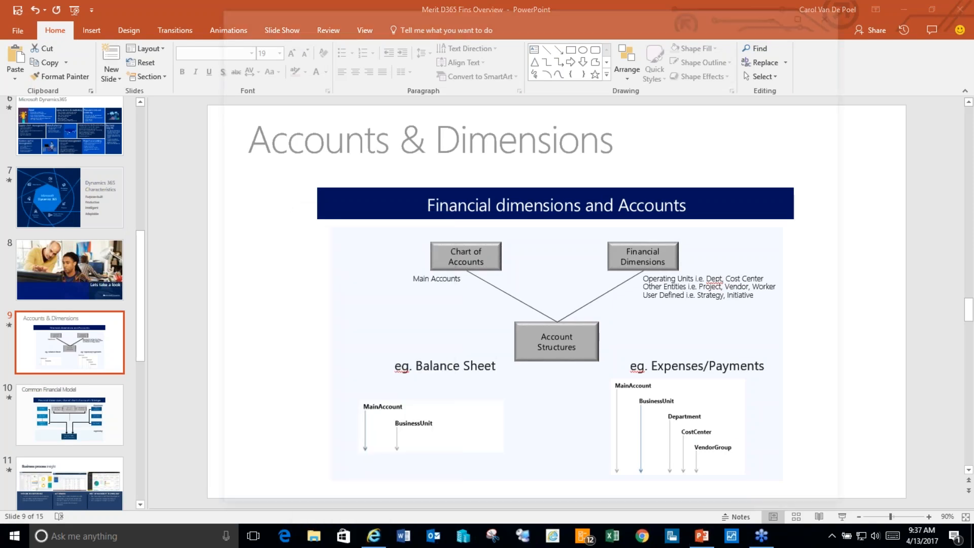
pyautogui.click(369, 57)
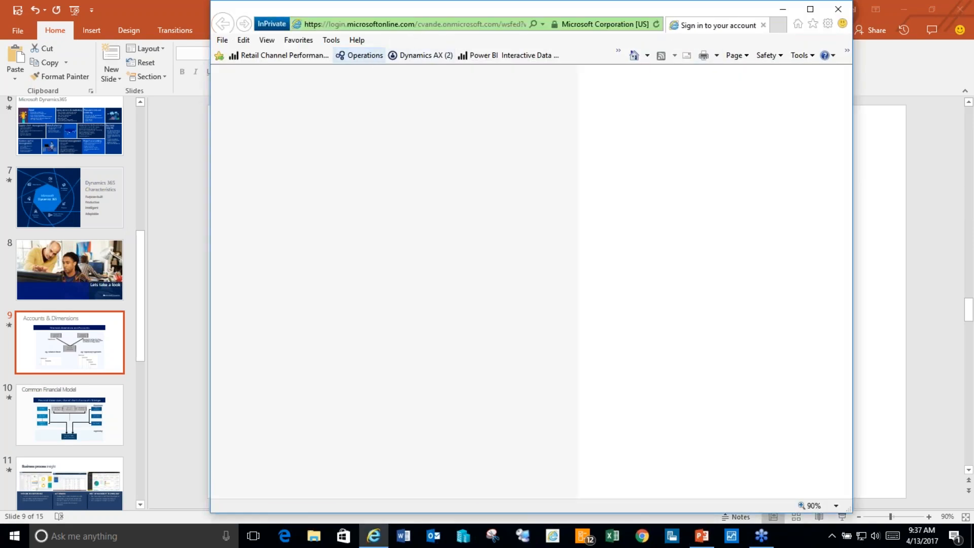
# Step: Enter the work account e-mail and password on the sign-in page
pyautogui.write('cav')
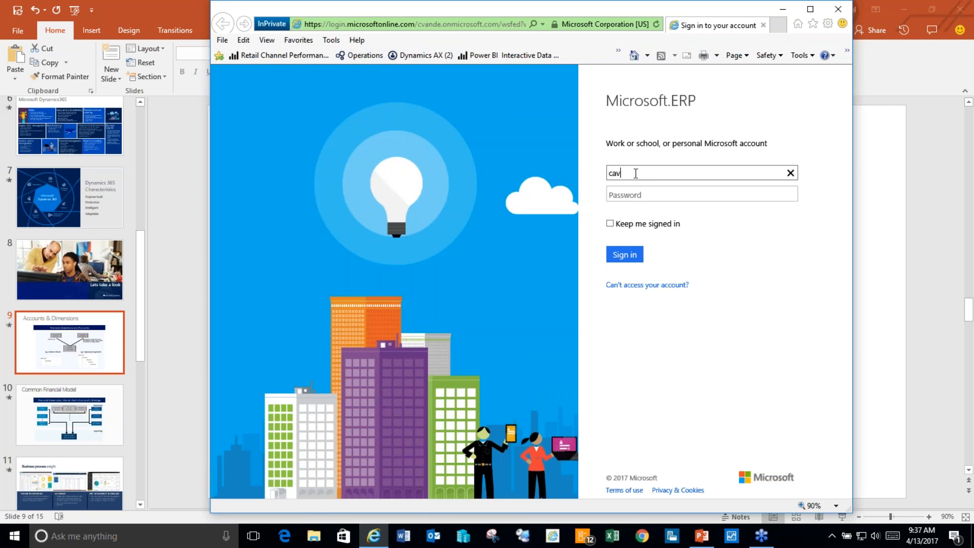
pyautogui.press('BackSpace')
pyautogui.press('BackSpace')
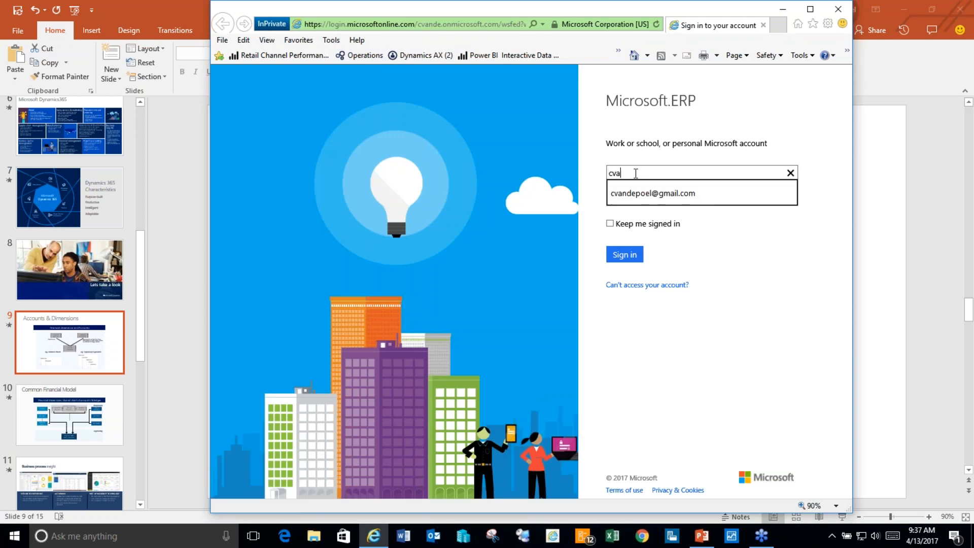
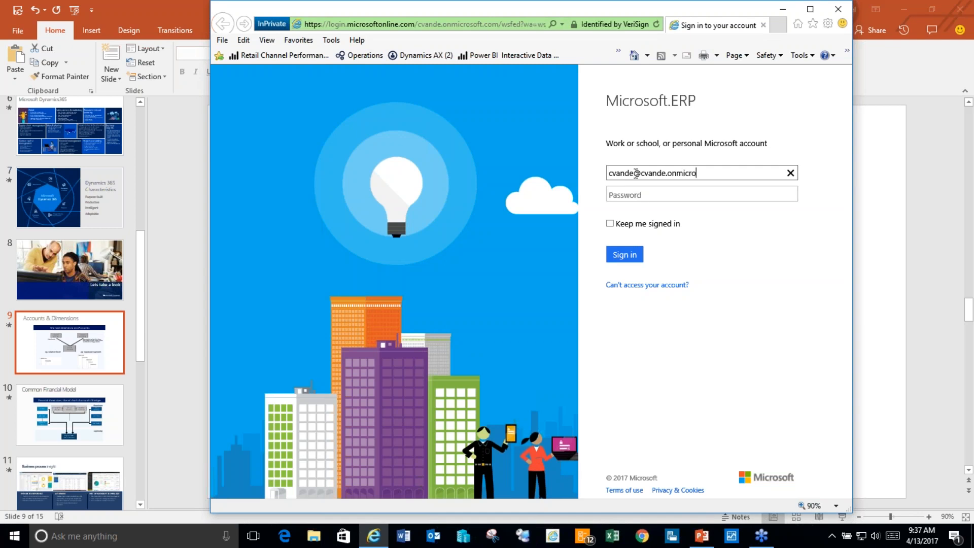
pyautogui.press('Tab')
pyautogui.write('•••••••••••')
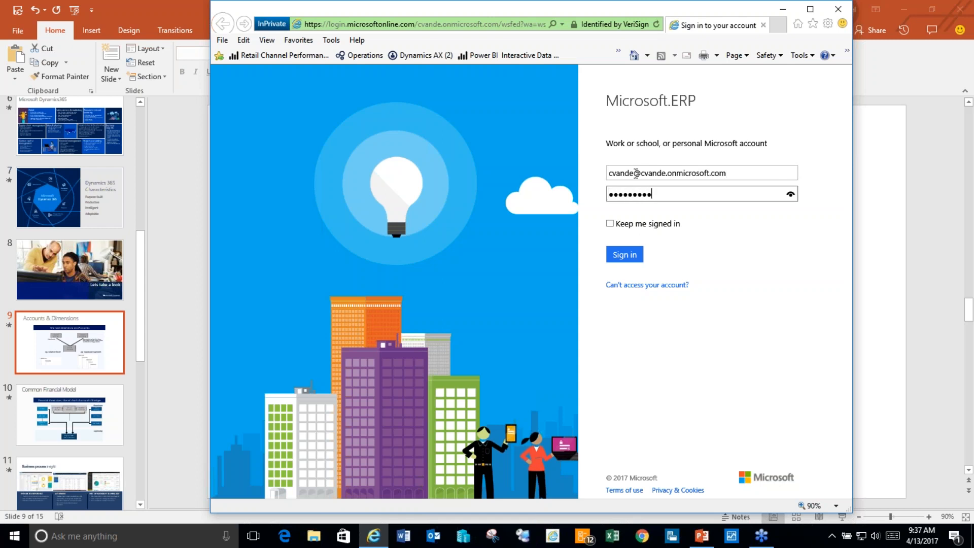
# Step: Sign in, maximize the browser, and toggle the navigation pane to reveal the USMF dashboard tiles
pyautogui.click(619, 256)
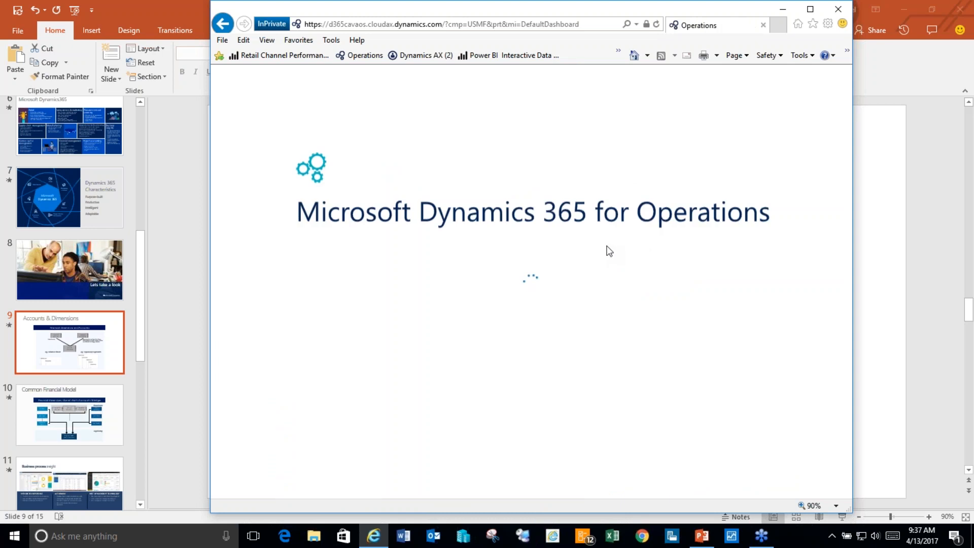
pyautogui.click(810, 9)
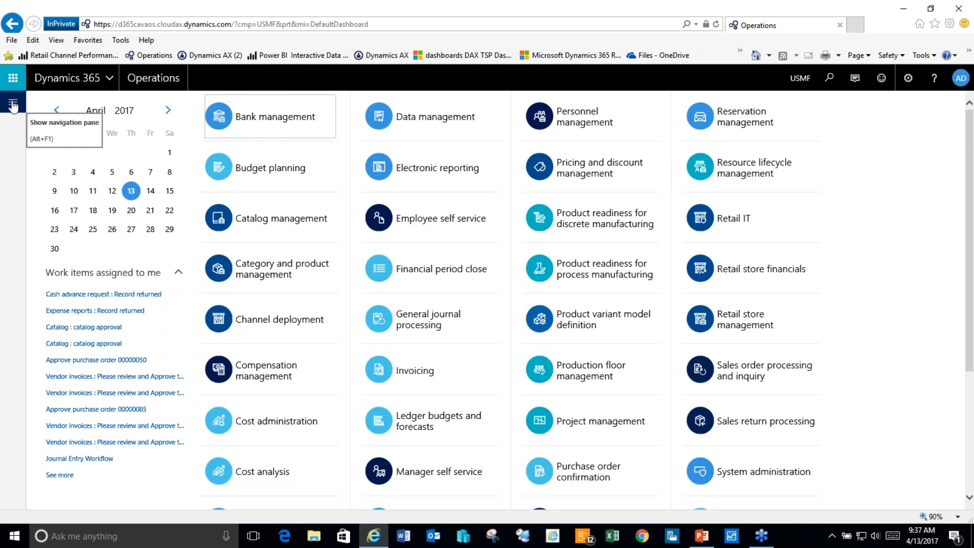
pyautogui.click(13, 106)
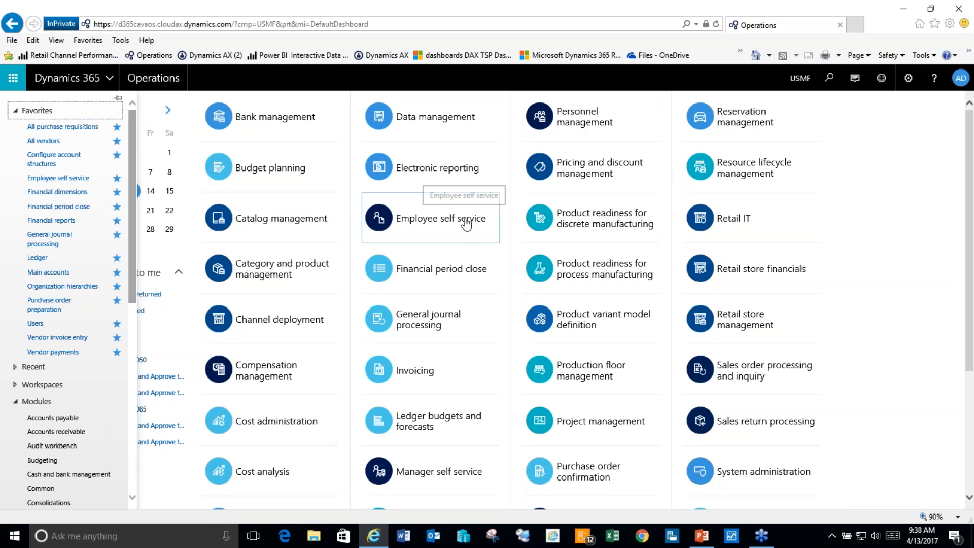
pyautogui.click(434, 226)
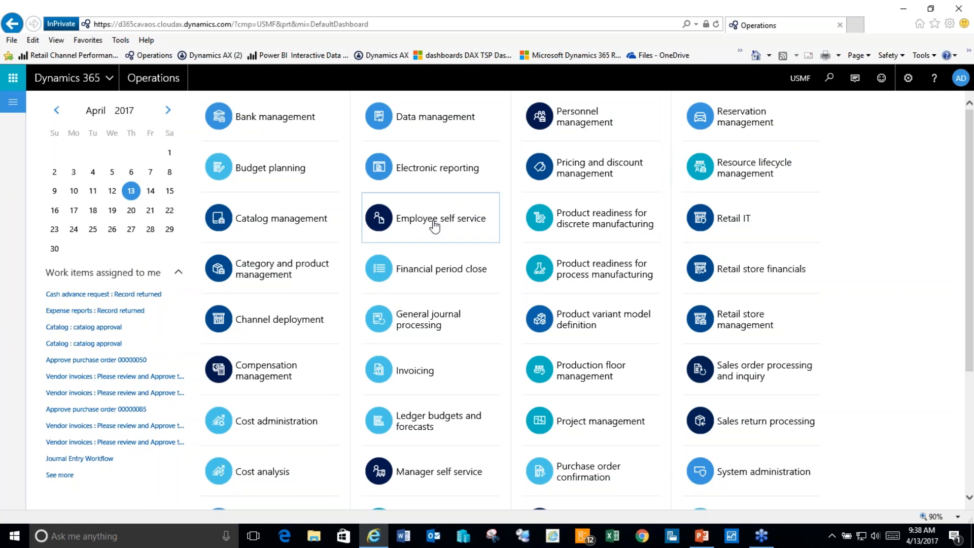
pyautogui.click(441, 222)
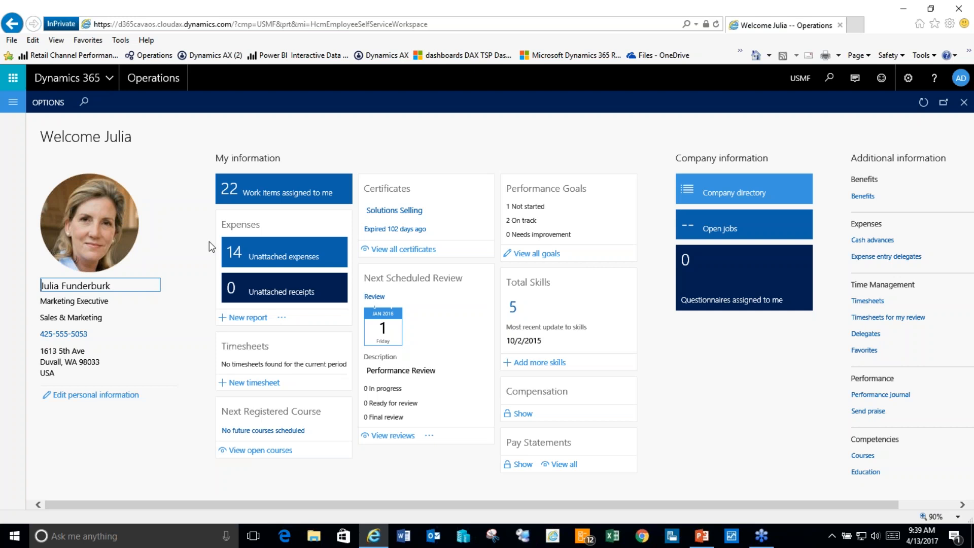
pyautogui.click(13, 103)
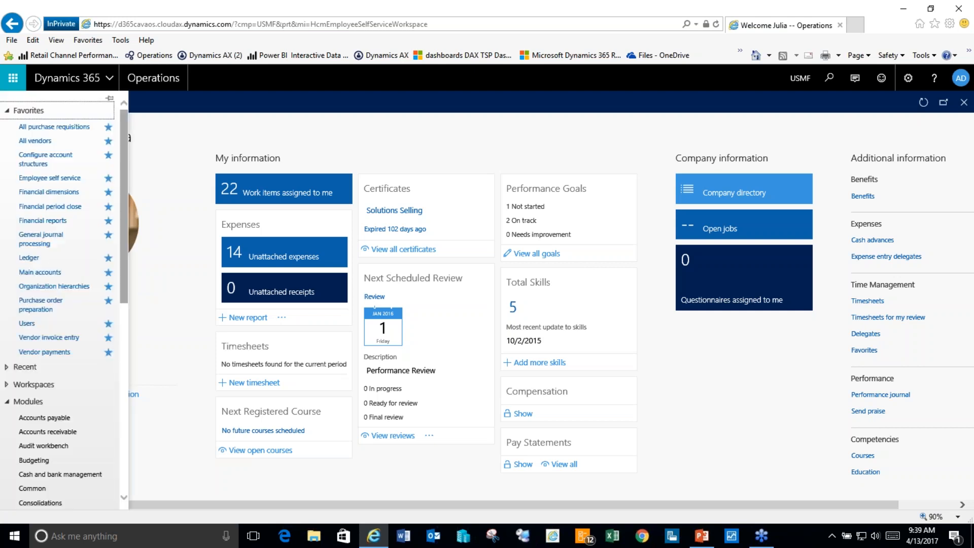
pyautogui.click(33, 127)
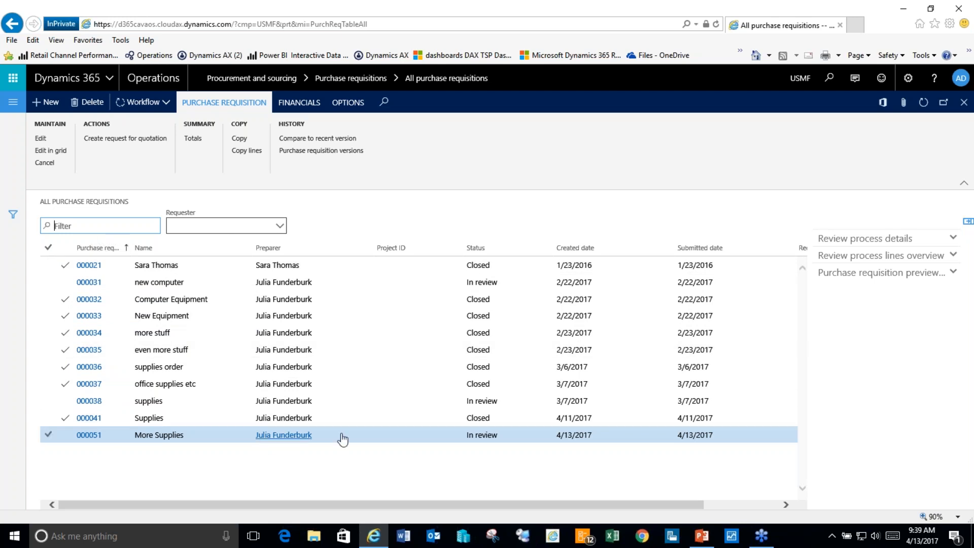
pyautogui.moveTo(343, 440)
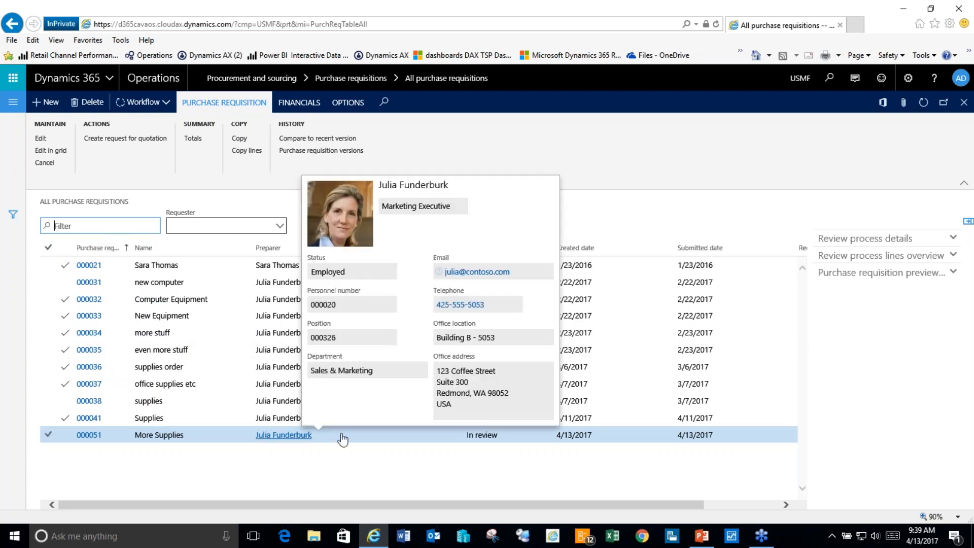
# Step: Create a new purchase requisition named 'Even more supplies'
pyautogui.click(51, 103)
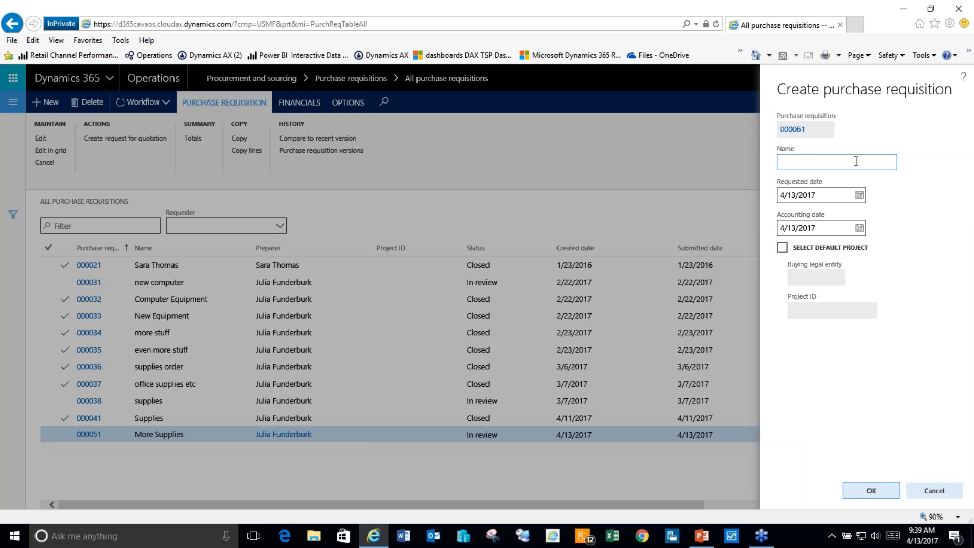
pyautogui.write('Even more supplies')
pyautogui.click(871, 492)
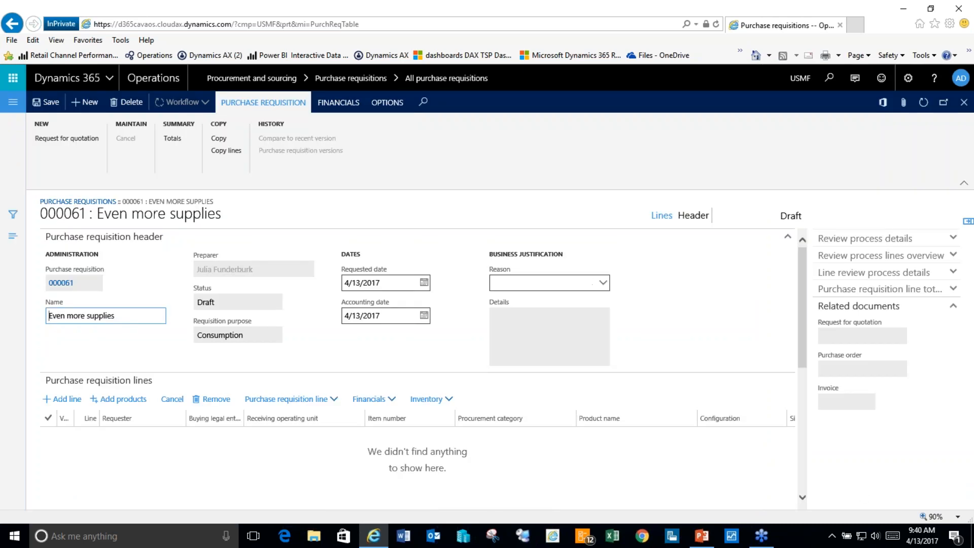
# Step: Set the requisition reason to General supplies with details 'kjkj'
pyautogui.click(603, 283)
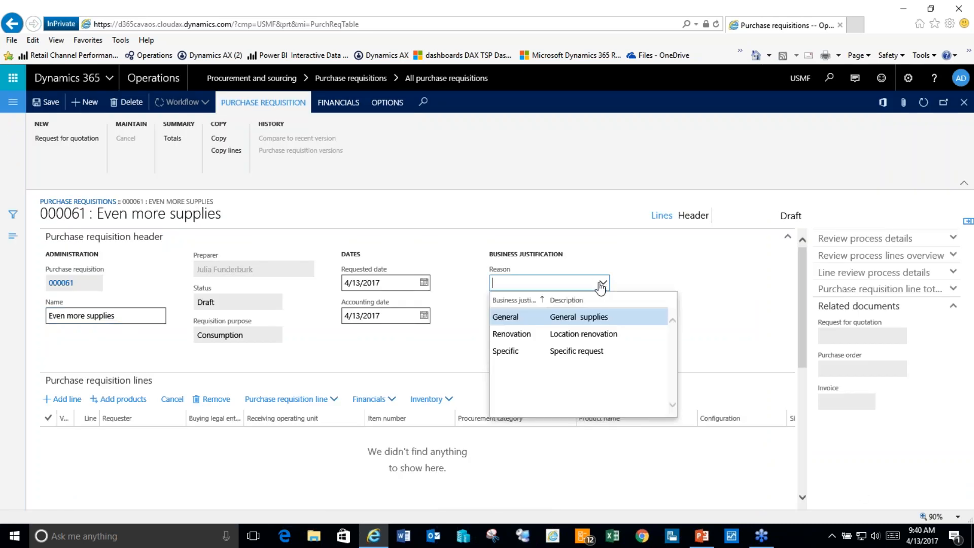
pyautogui.click(518, 316)
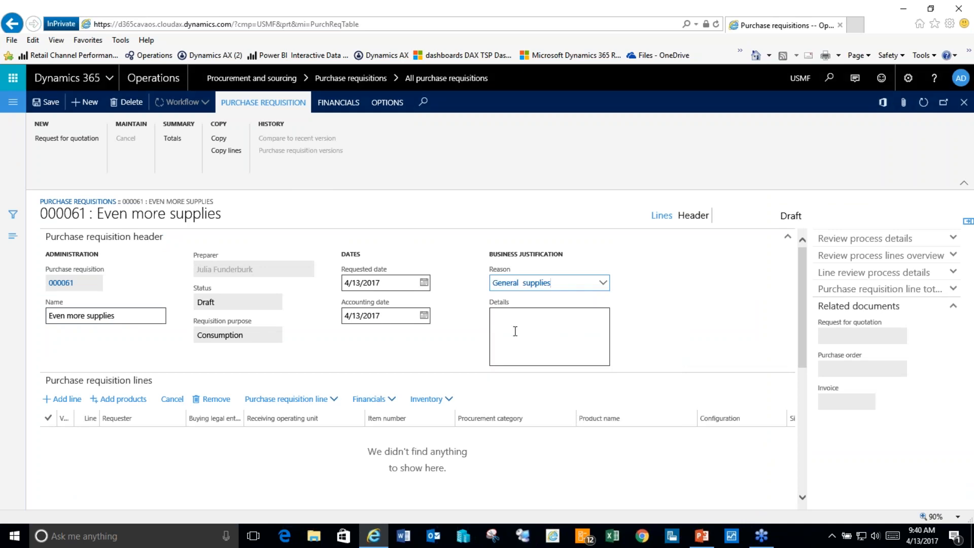
pyautogui.click(524, 332)
pyautogui.write('kjkj')
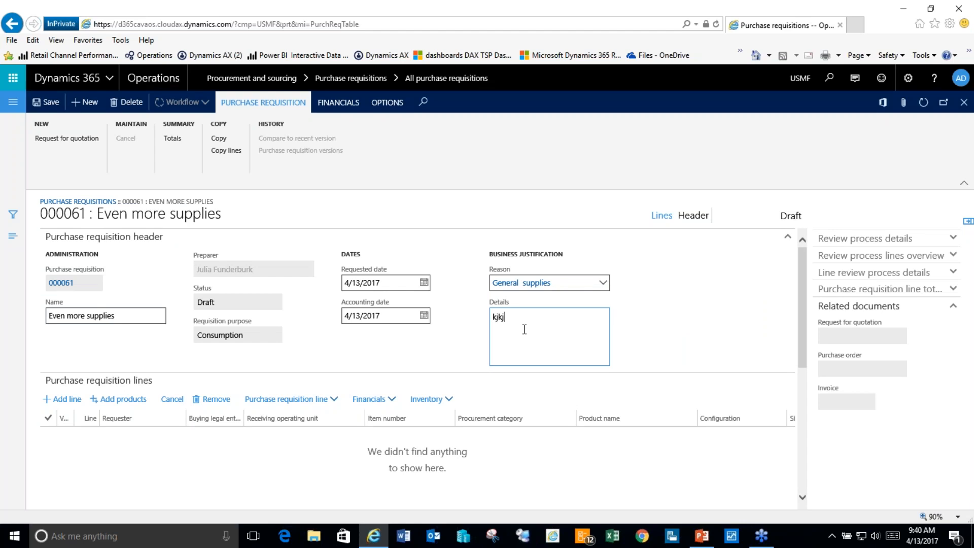
# Step: Add a line for one C0002 Microsoft Arc Keyboard to requisition 000061
pyautogui.click(123, 399)
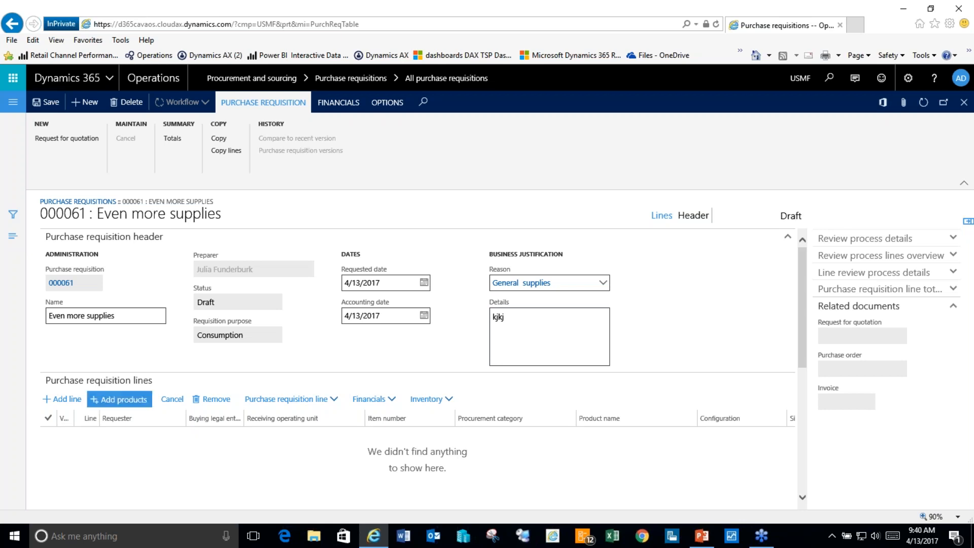
pyautogui.click(119, 399)
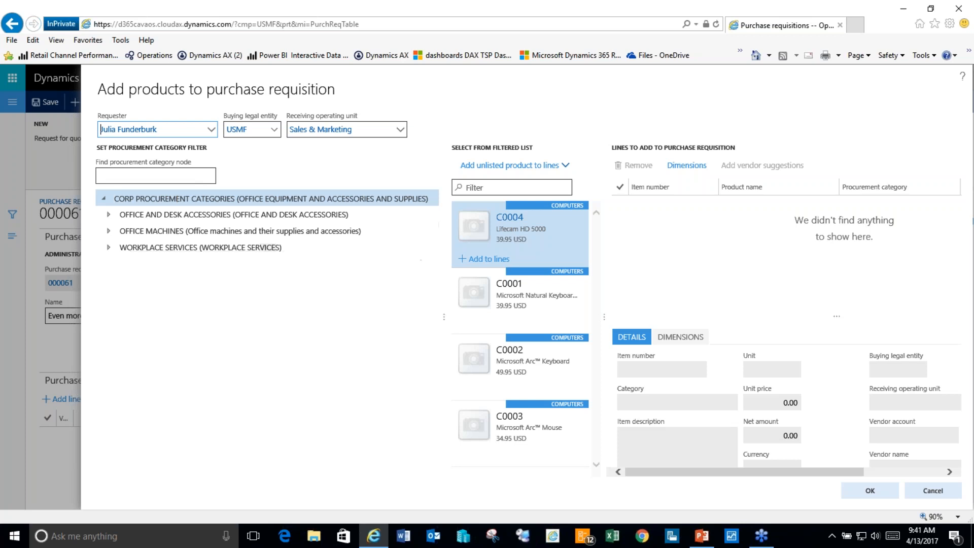
pyautogui.click(528, 366)
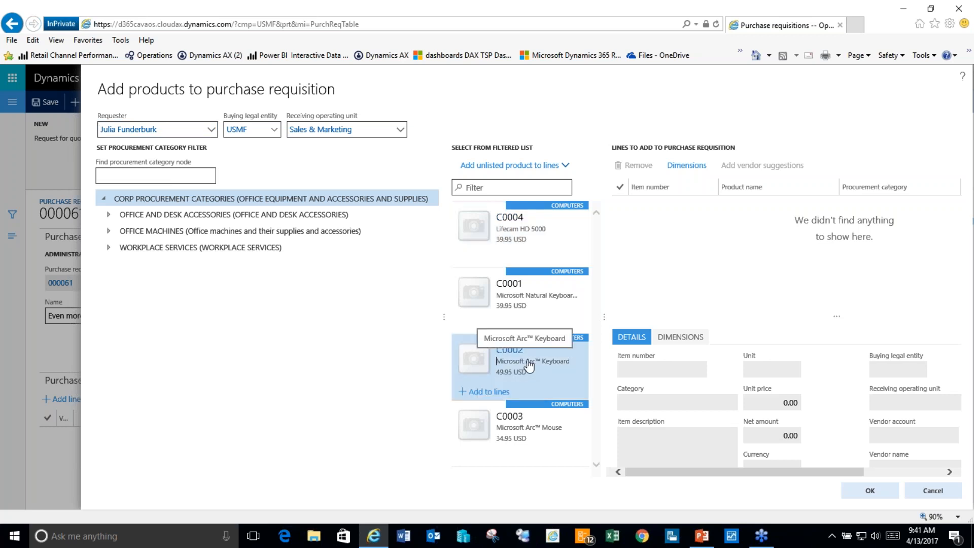
pyautogui.click(486, 393)
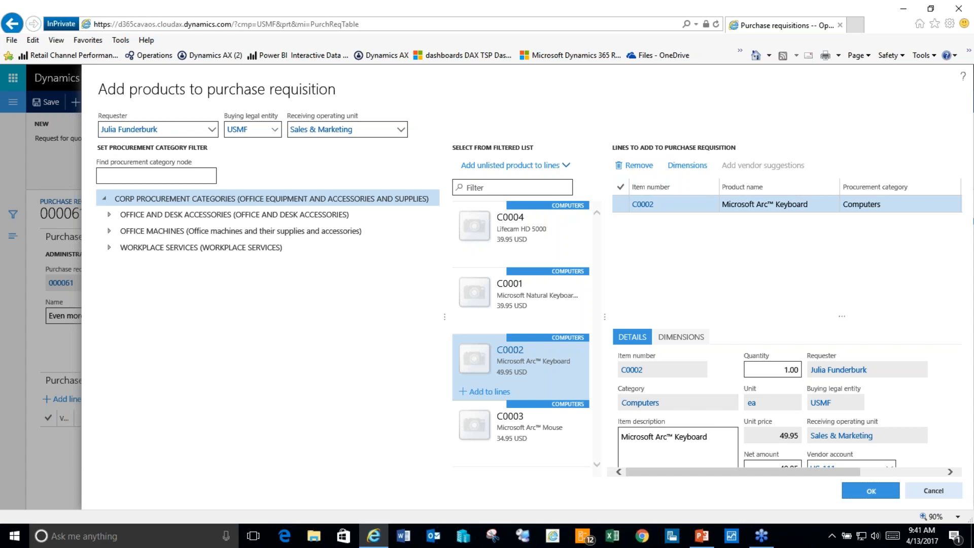
pyautogui.click(870, 490)
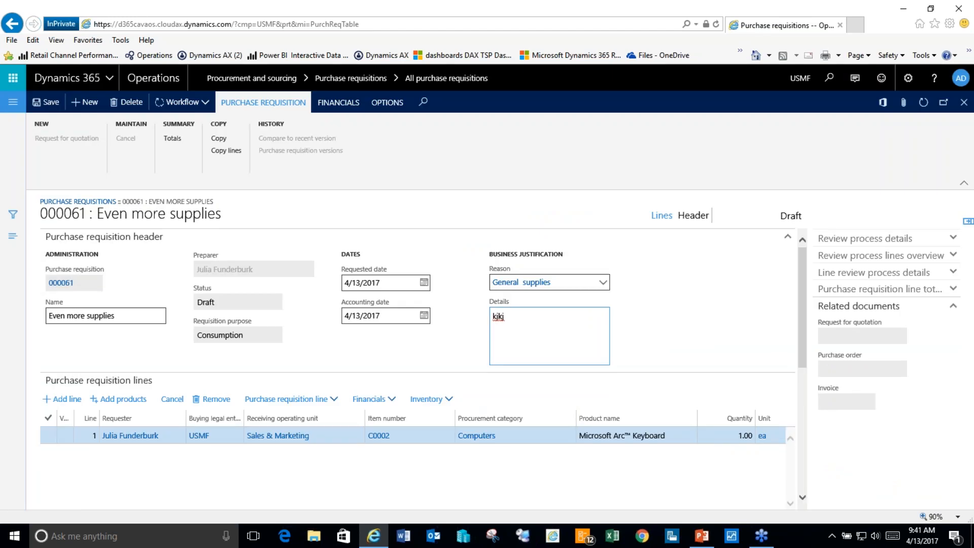
# Step: Submit requisition 000061 to the review workflow
pyautogui.click(183, 102)
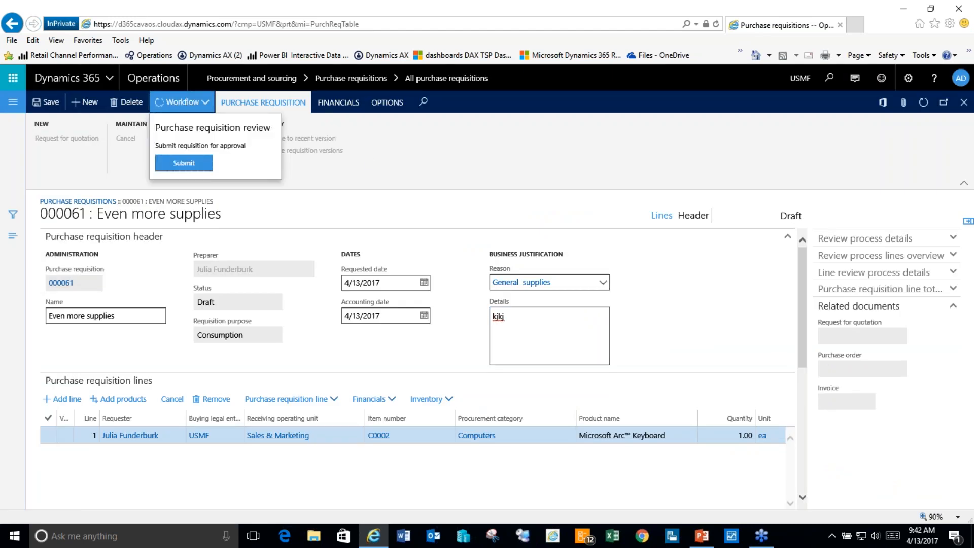
pyautogui.click(183, 163)
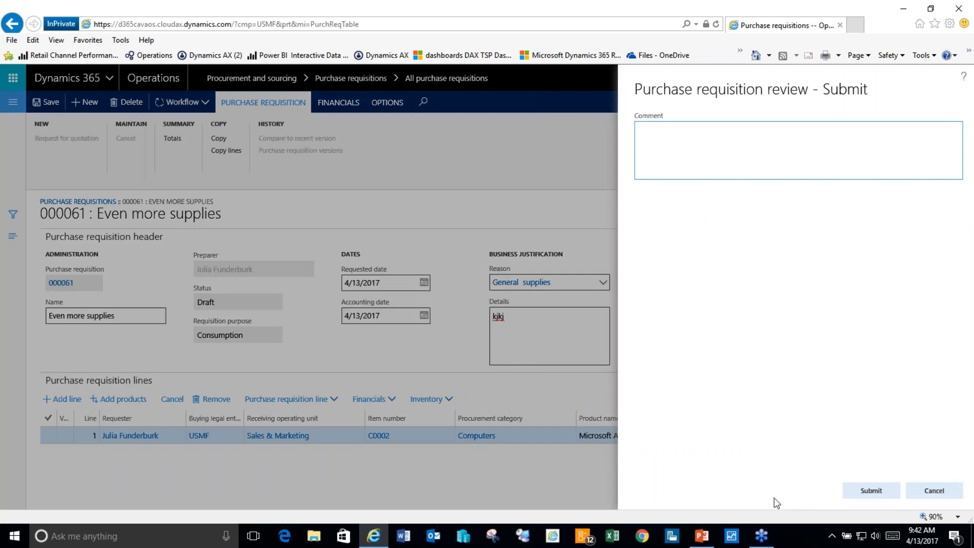
pyautogui.click(877, 491)
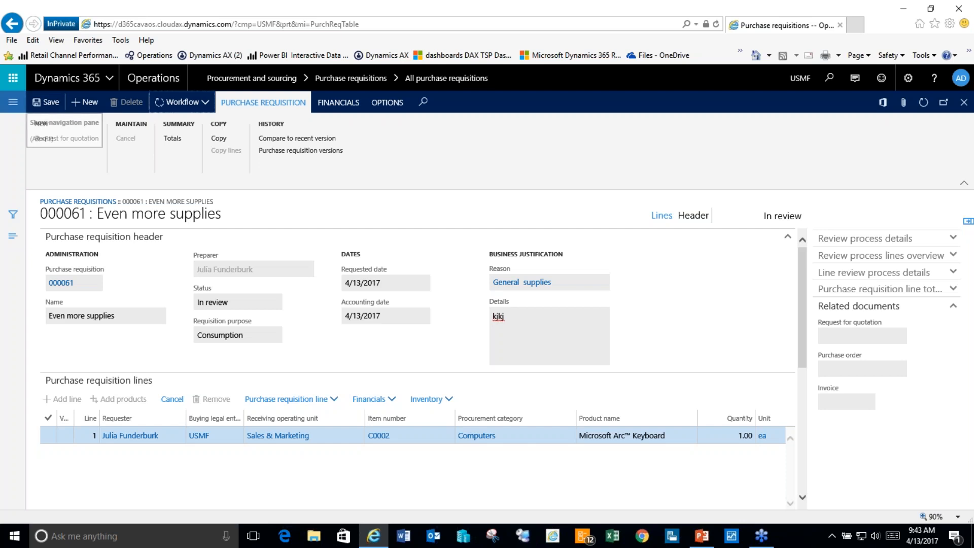
# Step: Refresh the requisition list, reopen 000061, and check its workflow options without recalling
pyautogui.click(964, 103)
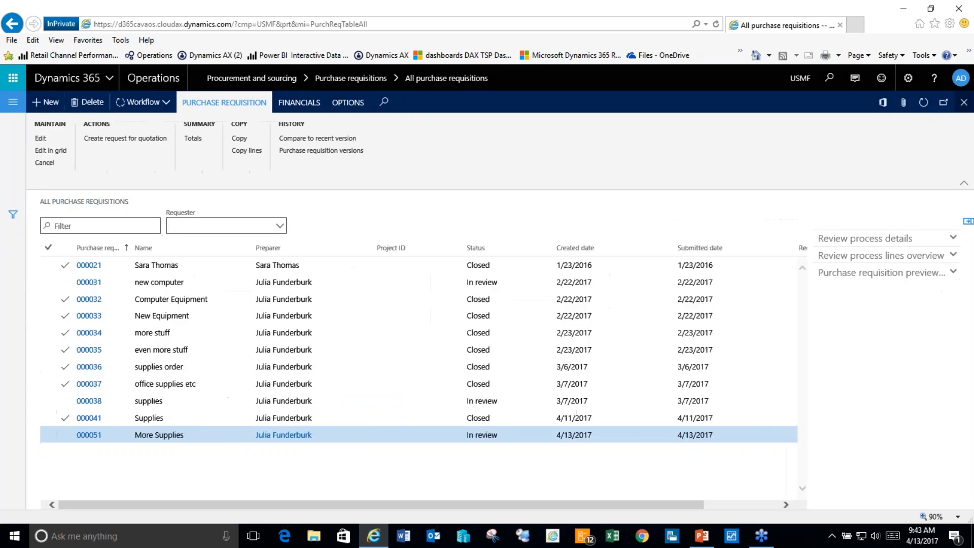
pyautogui.click(923, 102)
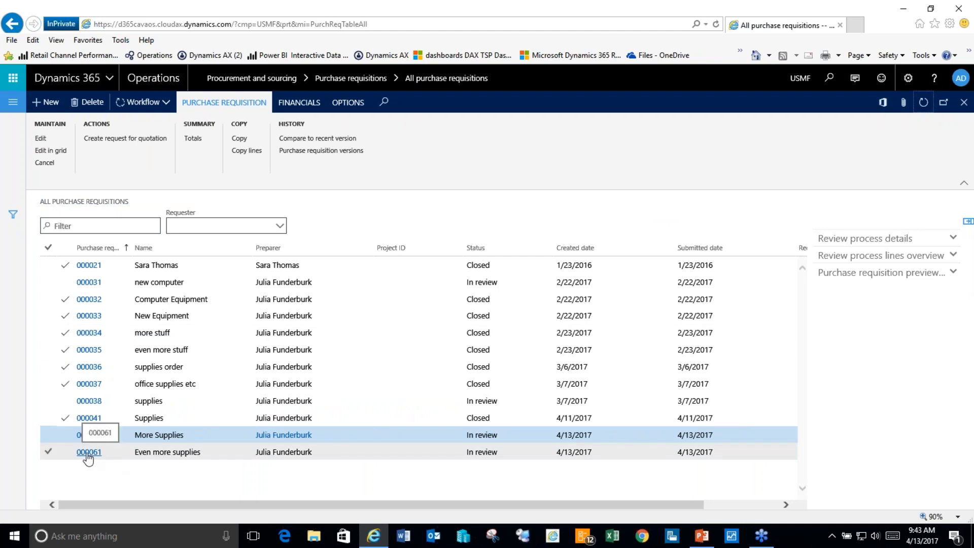
pyautogui.click(116, 457)
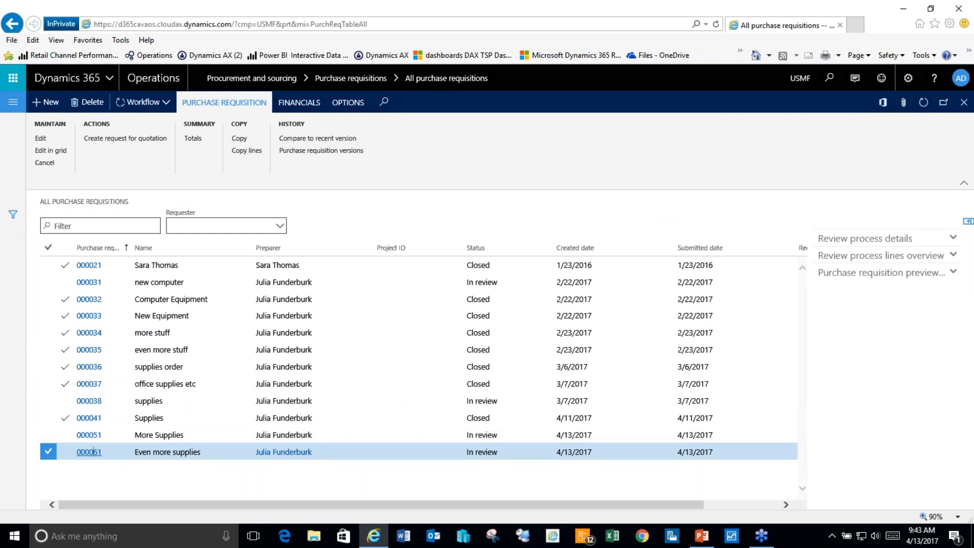
pyautogui.click(94, 451)
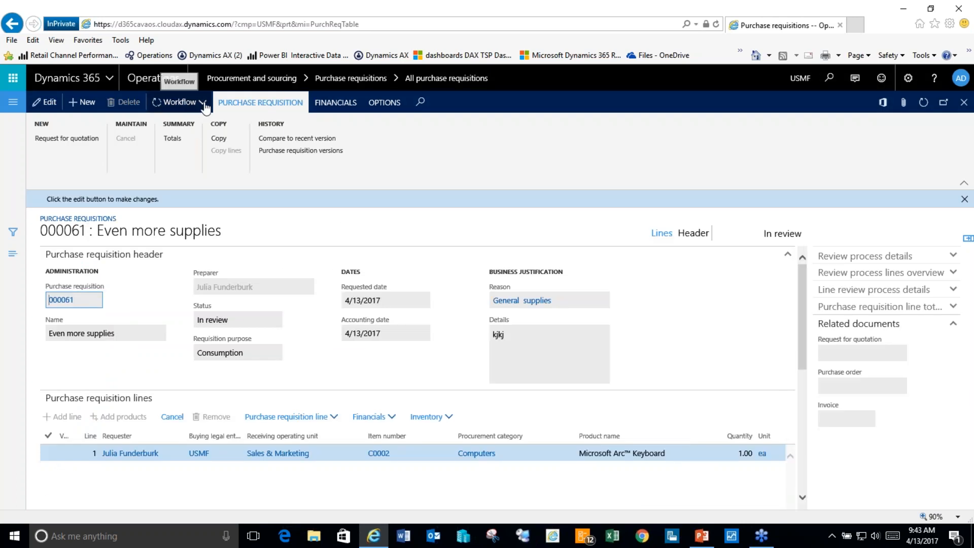
pyautogui.click(180, 102)
pyautogui.click(242, 163)
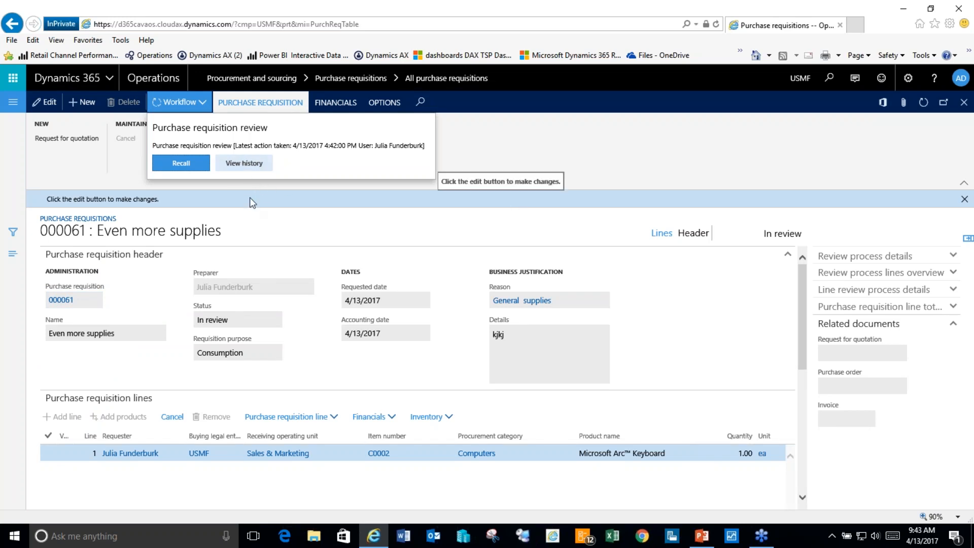
pyautogui.click(246, 220)
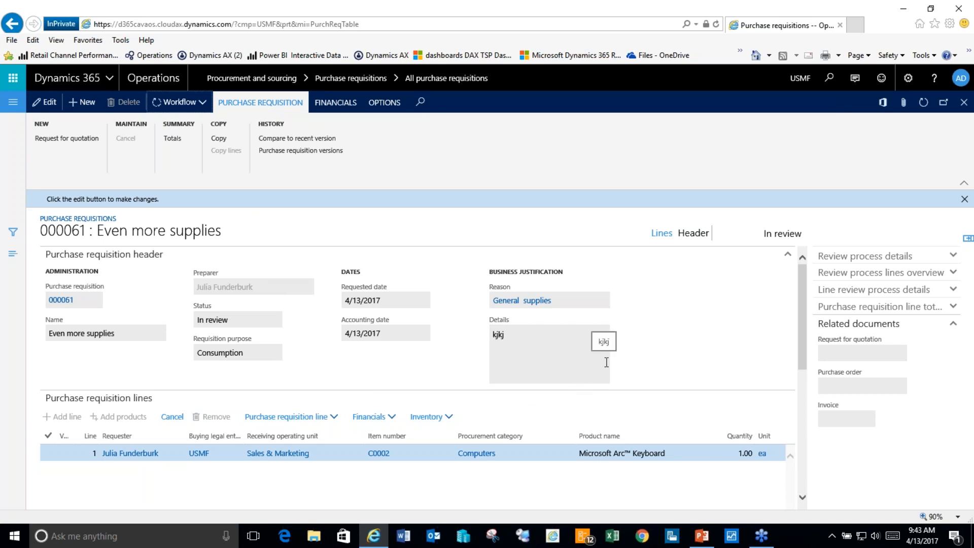
# Step: Close 000061, open closed requisition 000041 Supplies, and show the navigation pane
pyautogui.click(964, 103)
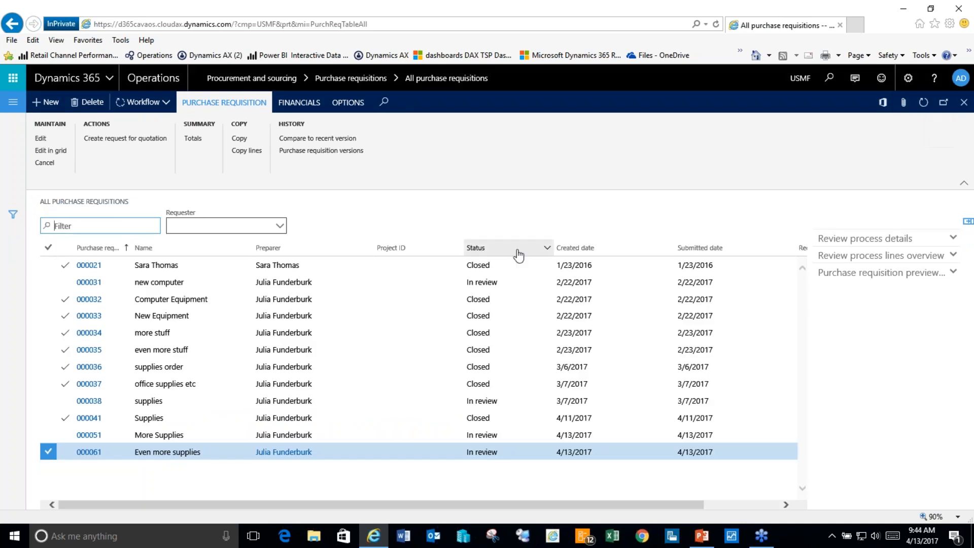
pyautogui.click(317, 417)
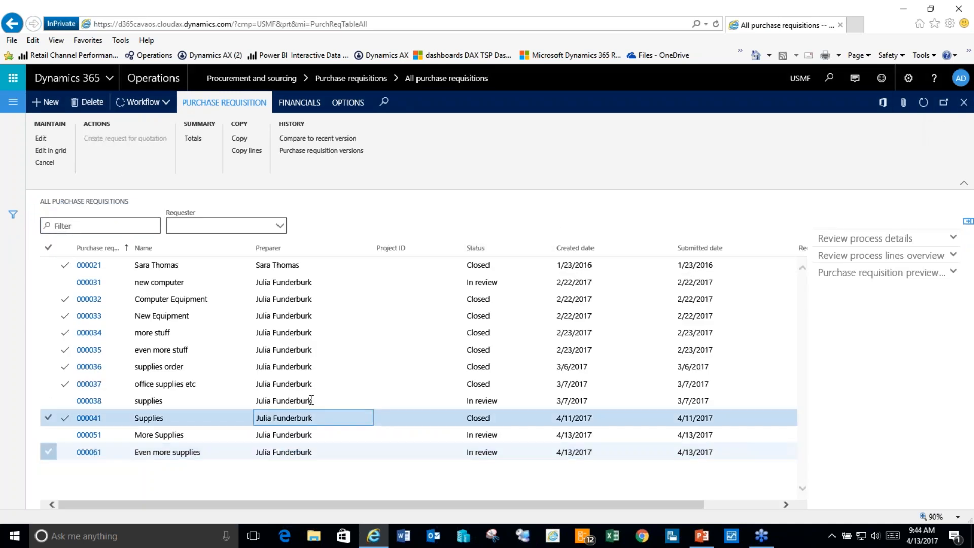
pyautogui.click(99, 417)
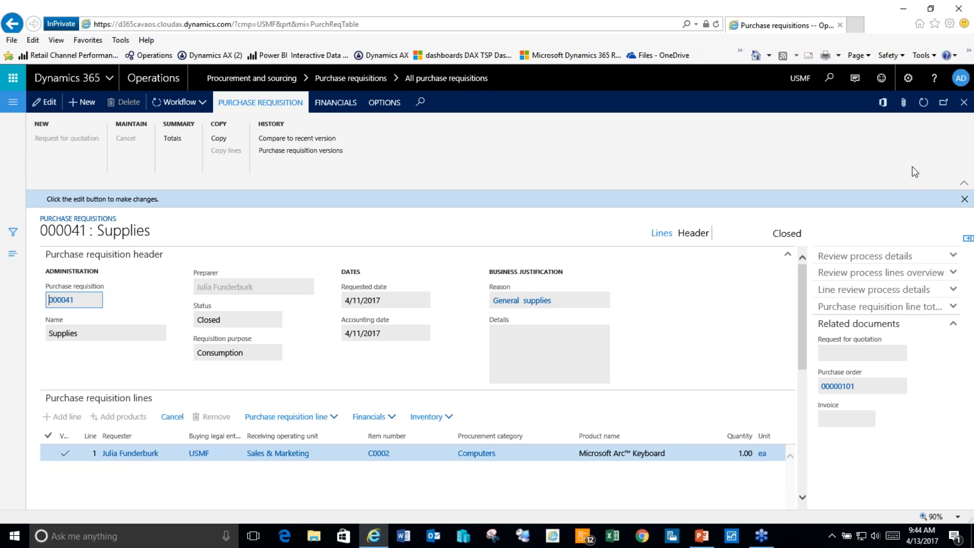
pyautogui.click(13, 102)
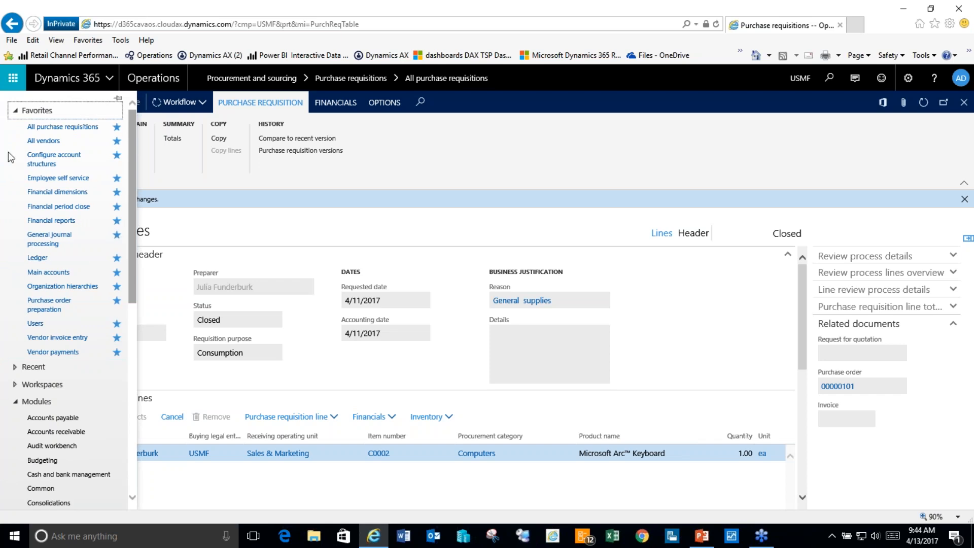
# Step: Open the demo user's record from the system Users list
pyautogui.click(35, 324)
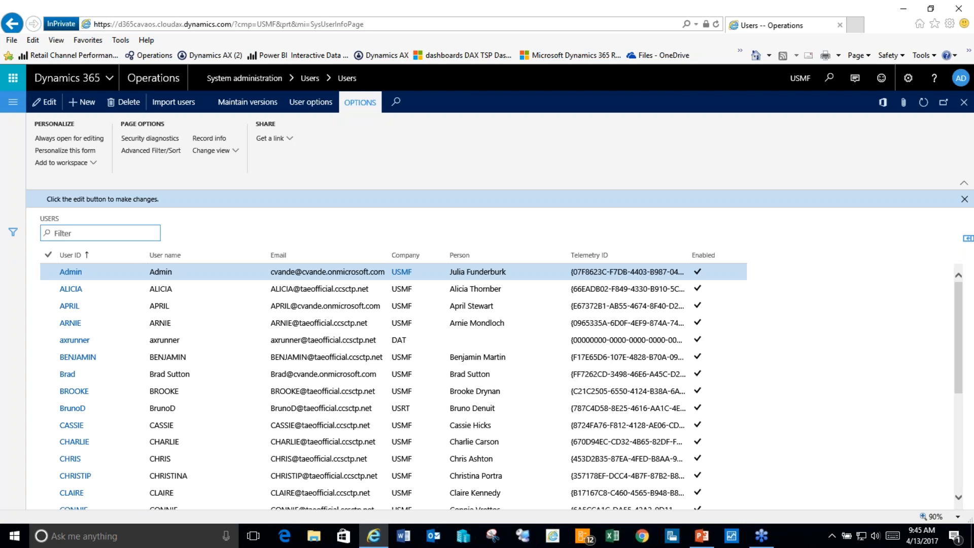
pyautogui.click(71, 323)
pyautogui.click(71, 323)
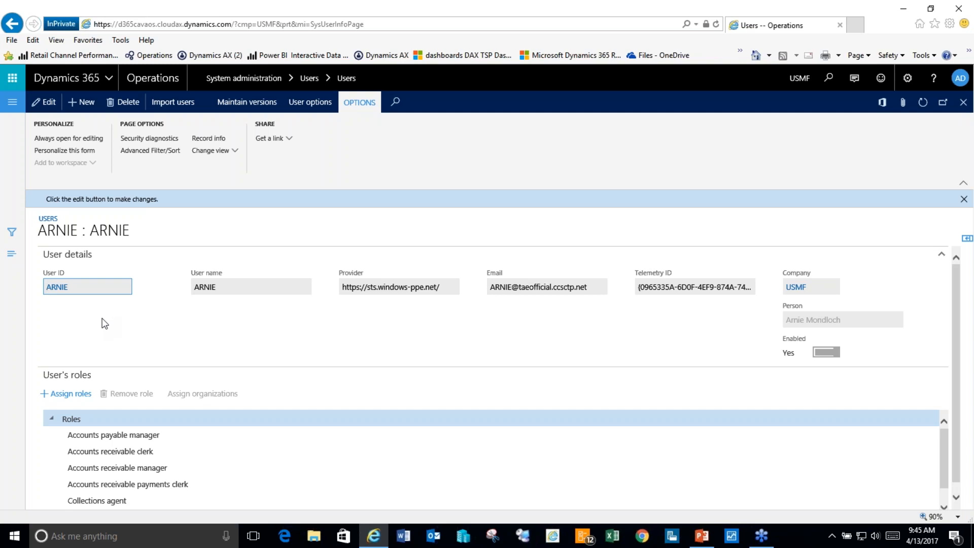
# Step: Assign the Accounting manager role, review the segregation-of-duties errors, and close the user form
pyautogui.click(66, 394)
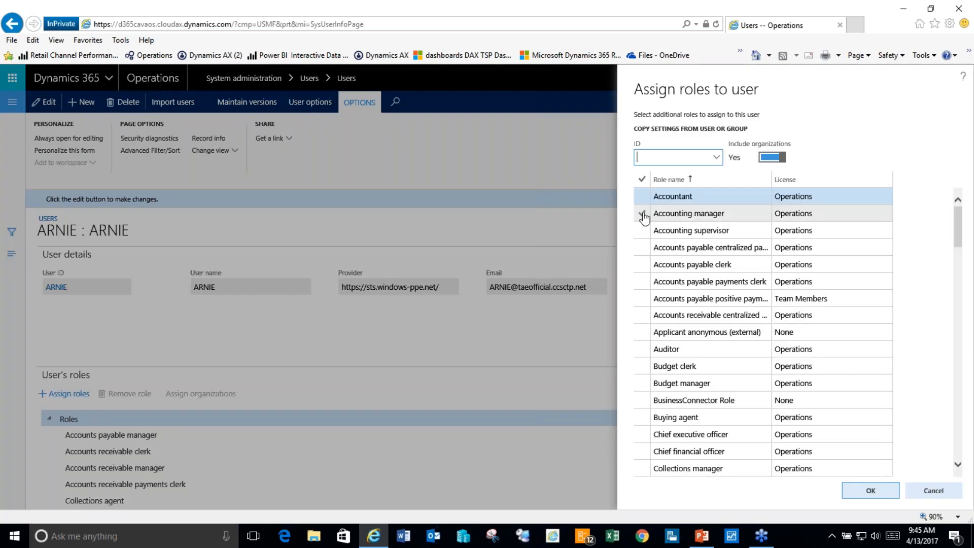
pyautogui.click(643, 216)
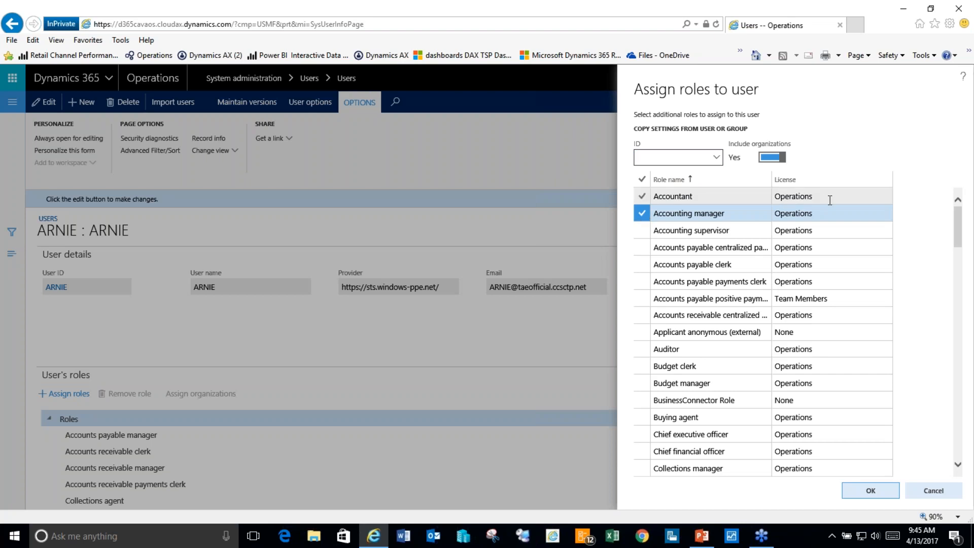
pyautogui.click(871, 491)
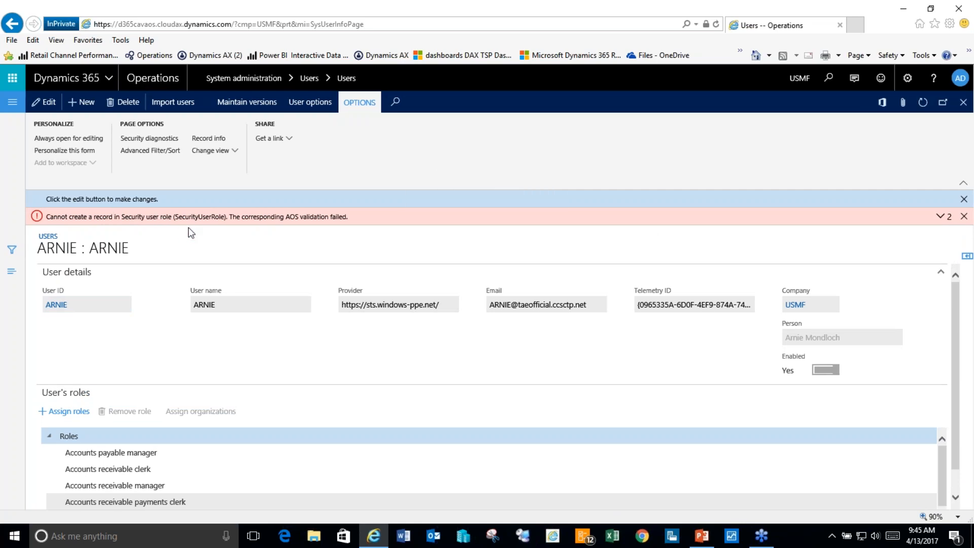
pyautogui.click(940, 217)
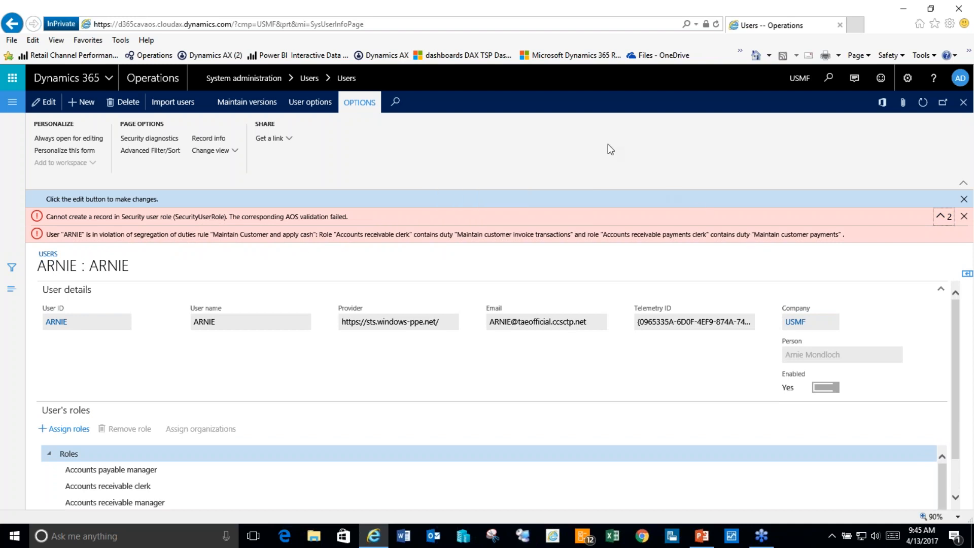
pyautogui.click(963, 102)
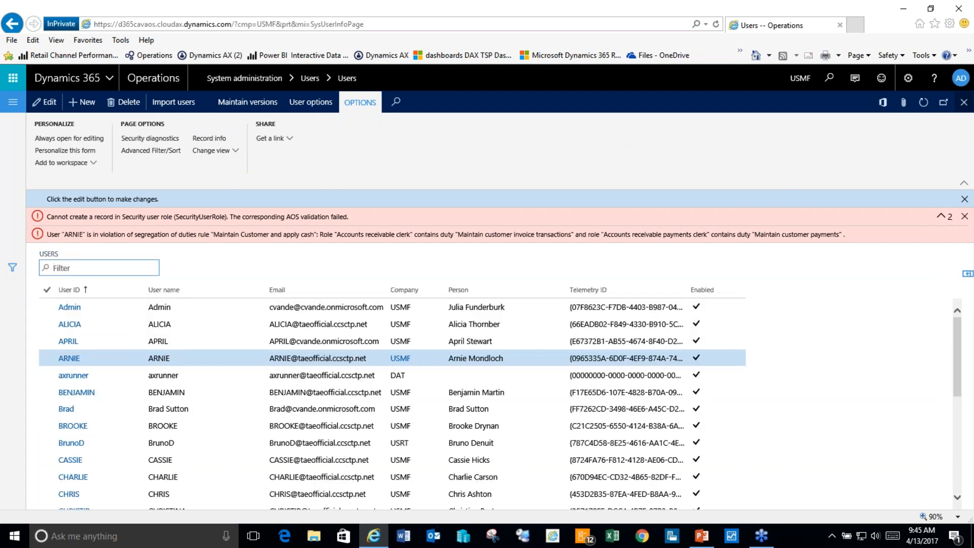
# Step: Search the Help task guides for 'main account' and open the 23-step 'Create a main account' guide
pyautogui.click(933, 78)
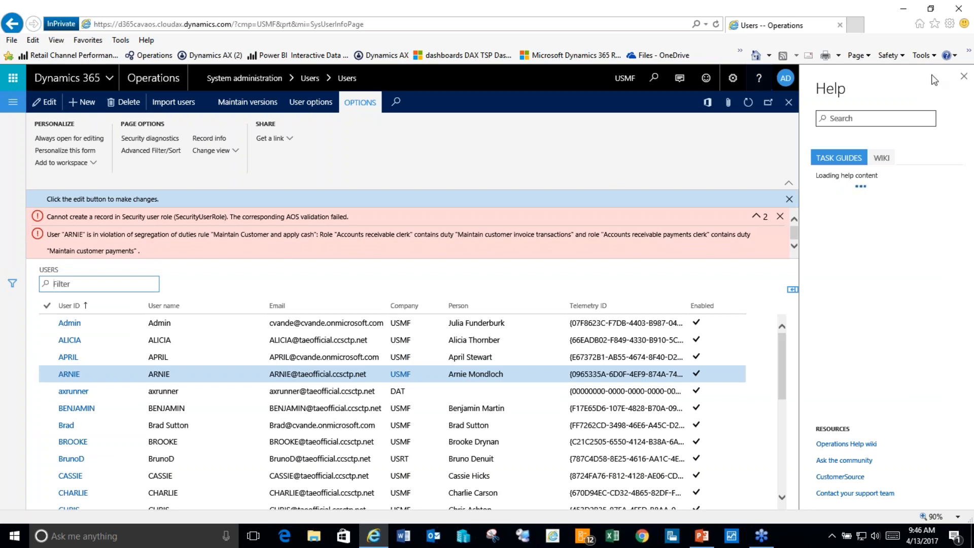
pyautogui.click(859, 116)
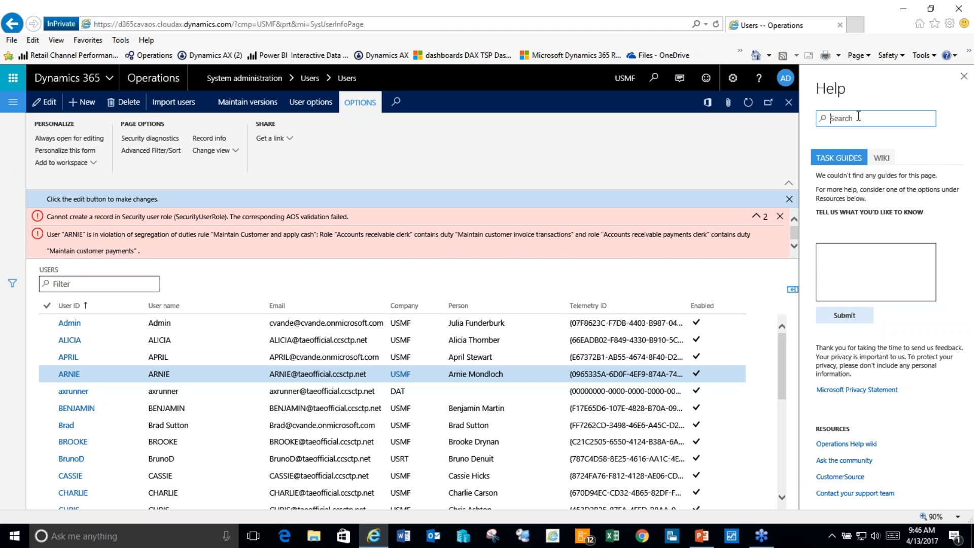
pyautogui.write('main account')
pyautogui.press('Return')
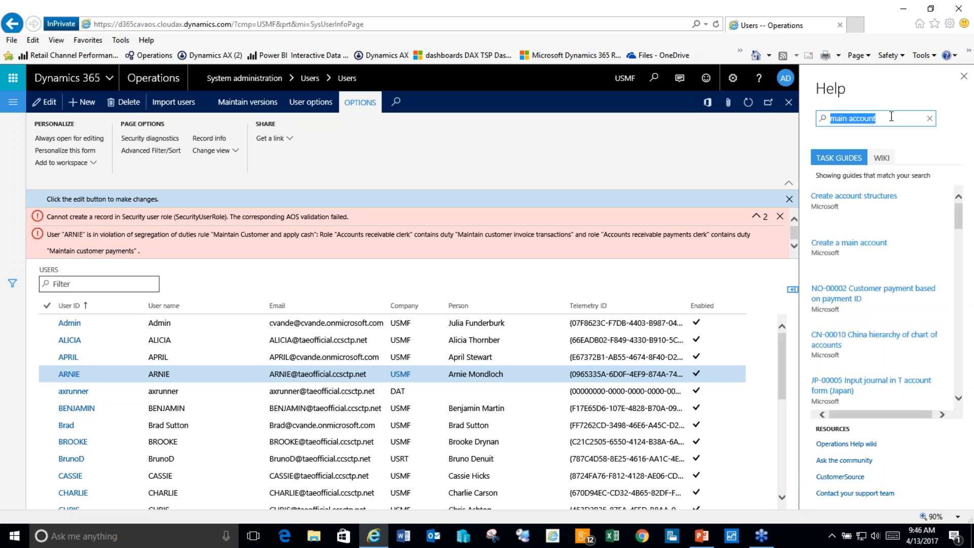
pyautogui.click(859, 244)
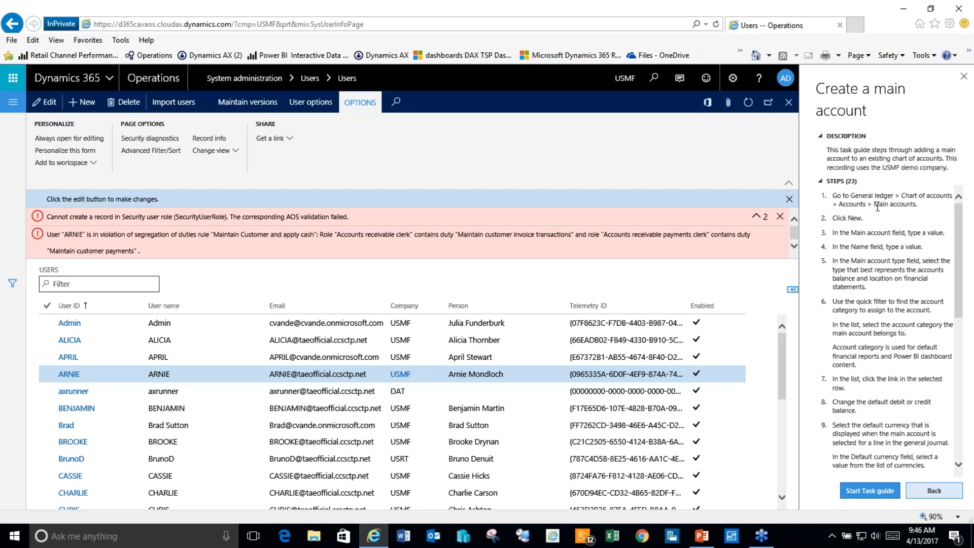
pyautogui.click(13, 102)
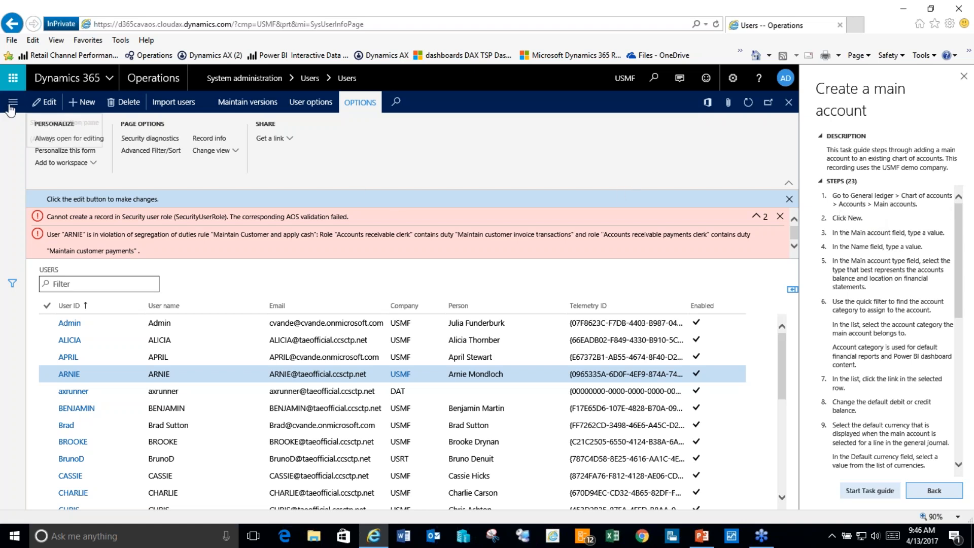
# Step: Go to General ledger > Chart of accounts > Accounts > Main accounts and start the Create a main account task guide
pyautogui.moveTo(133, 127); pyautogui.dragTo(123, 206)
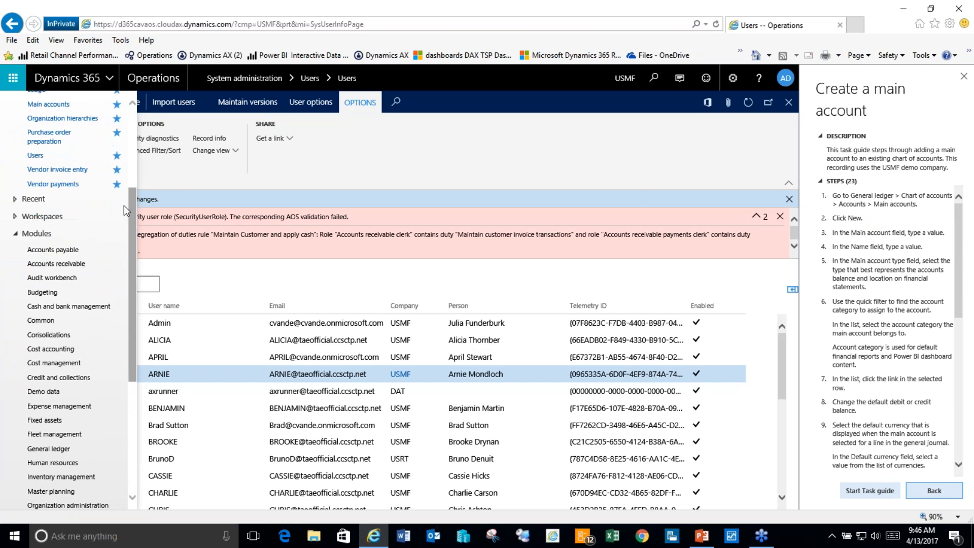
pyautogui.click(59, 449)
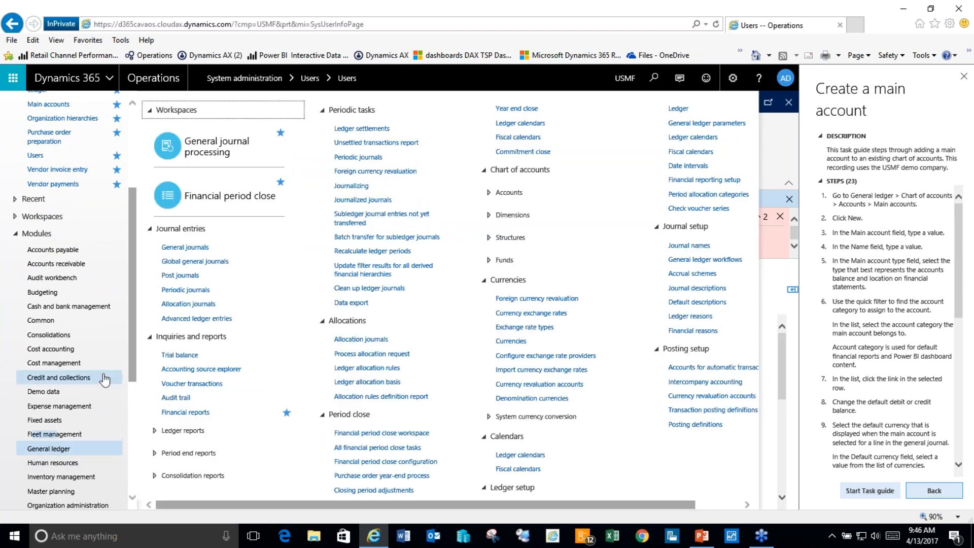
pyautogui.click(512, 195)
pyautogui.click(520, 211)
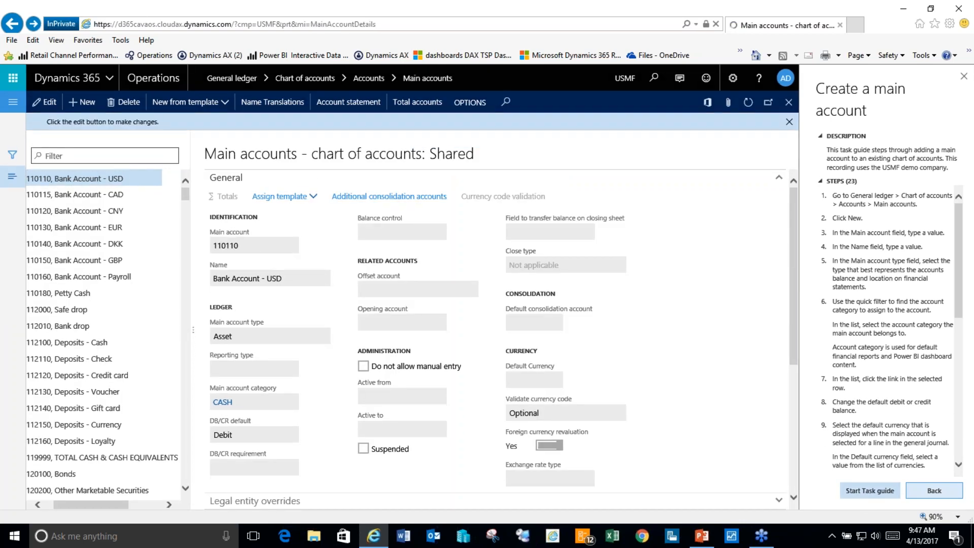
pyautogui.click(870, 491)
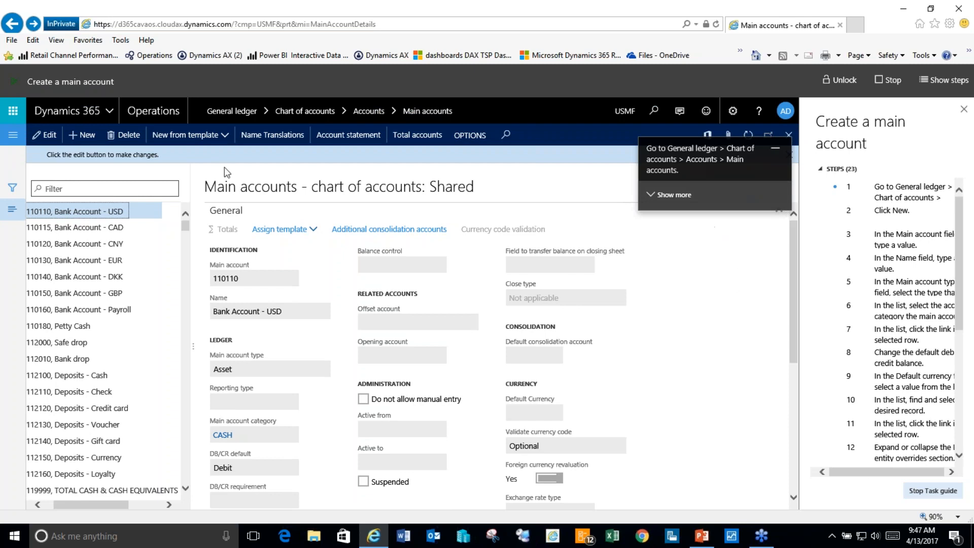
# Step: Following the guide, create a new main account numbered 123456 with the name 'kdhlahd'
pyautogui.click(10, 135)
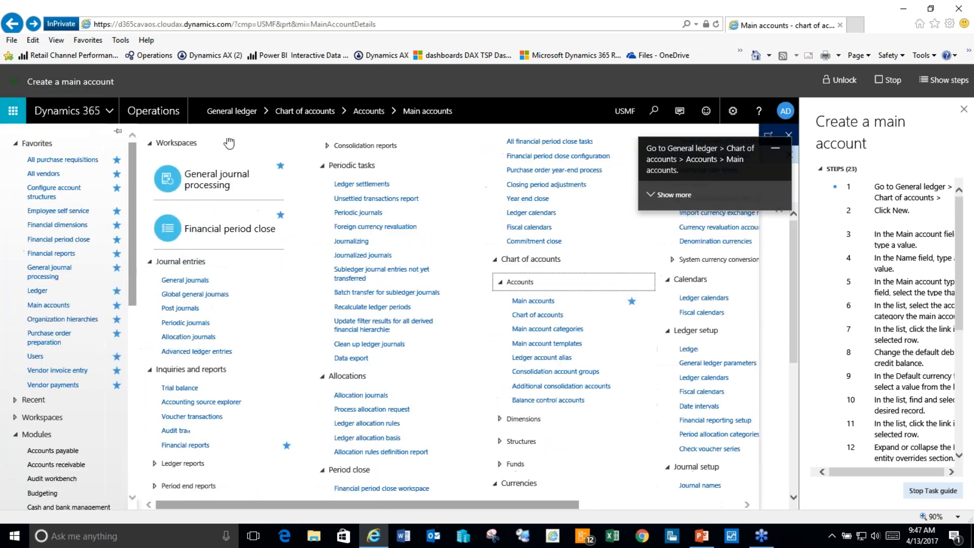
pyautogui.click(530, 364)
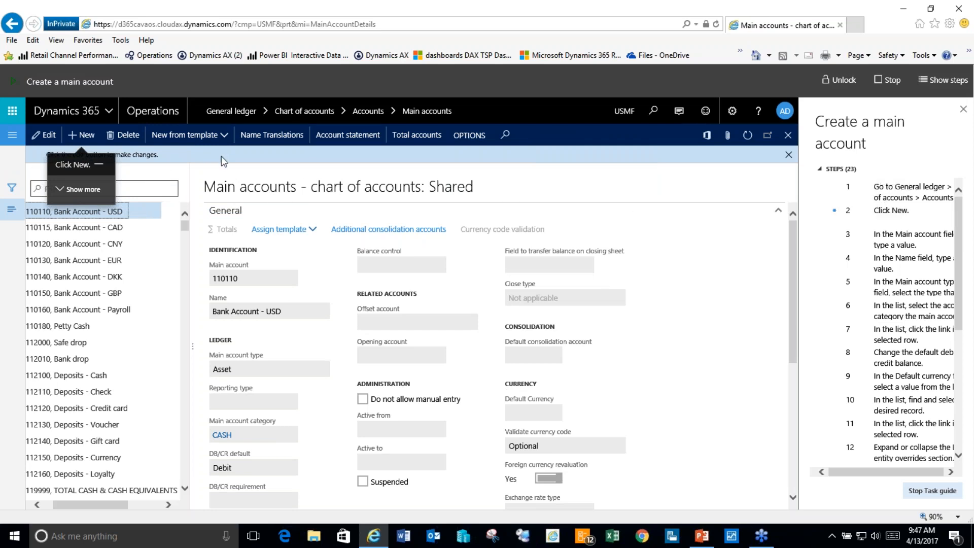
pyautogui.click(85, 138)
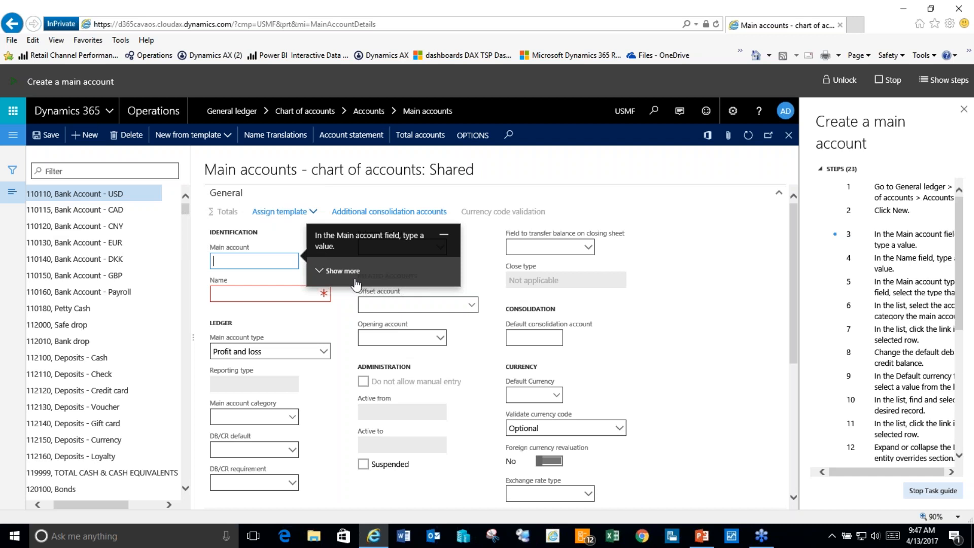
pyautogui.write('123456')
pyautogui.press('Tab')
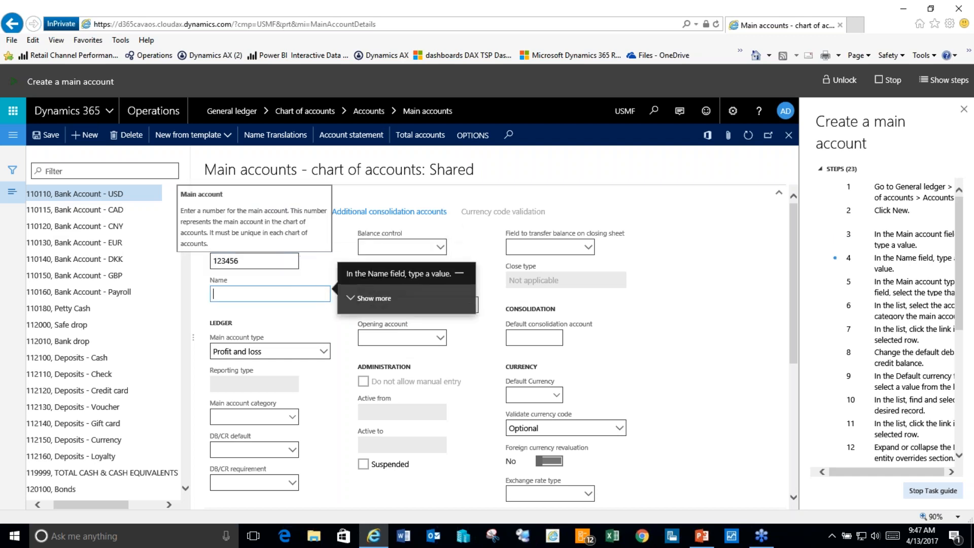
pyautogui.write('kdhlahd')
pyautogui.press('Tab')
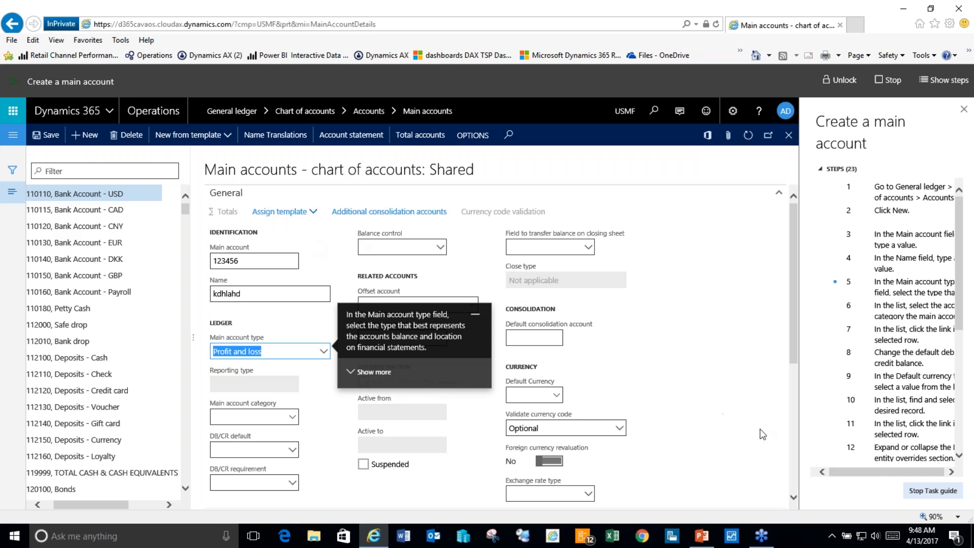
# Step: Stop the task guide and bring up slide 12, 'D365 Benefits', in the PowerPoint deck
pyautogui.click(933, 490)
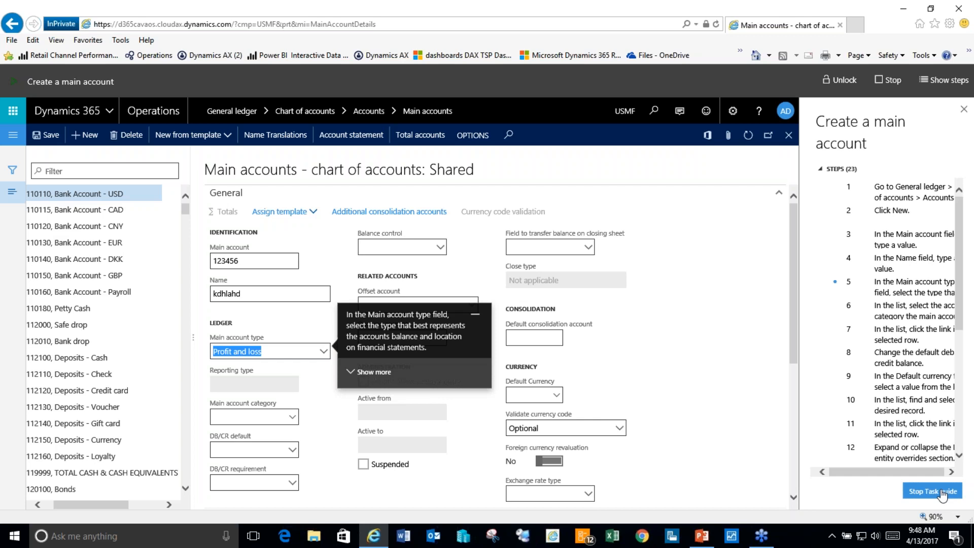
pyautogui.click(701, 536)
pyautogui.moveTo(142, 282); pyautogui.dragTo(133, 343)
pyautogui.click(133, 342)
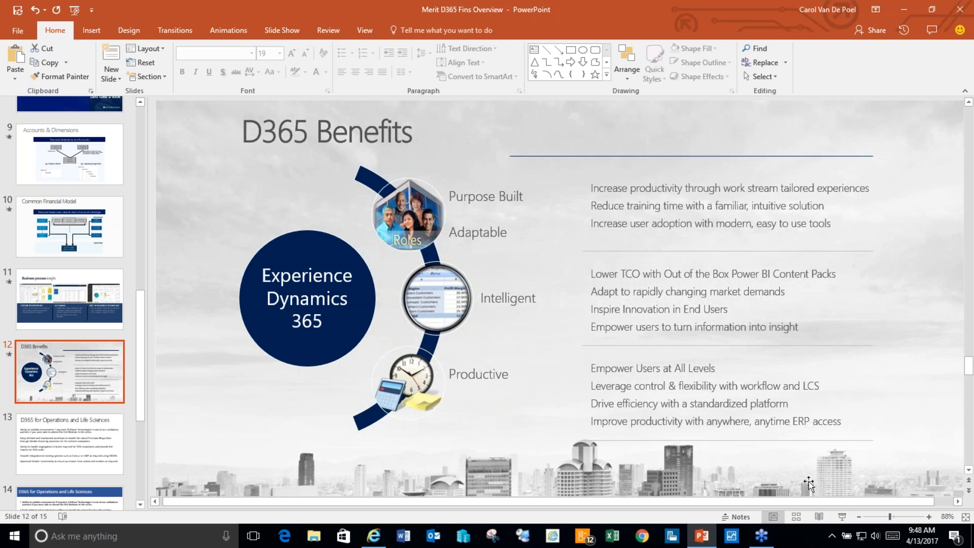
# Step: Present slide 12, 'D365 Benefits', as a full-screen slide show
pyautogui.click(842, 516)
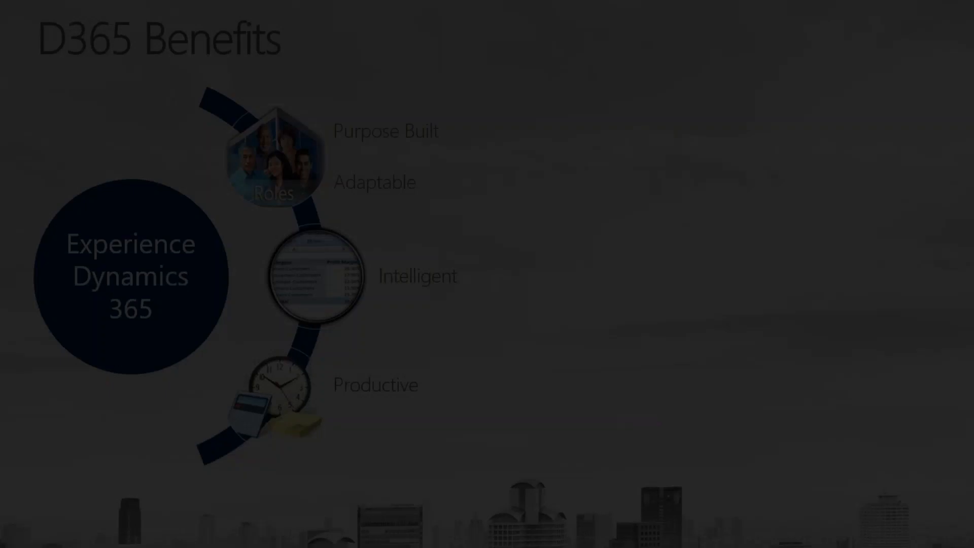